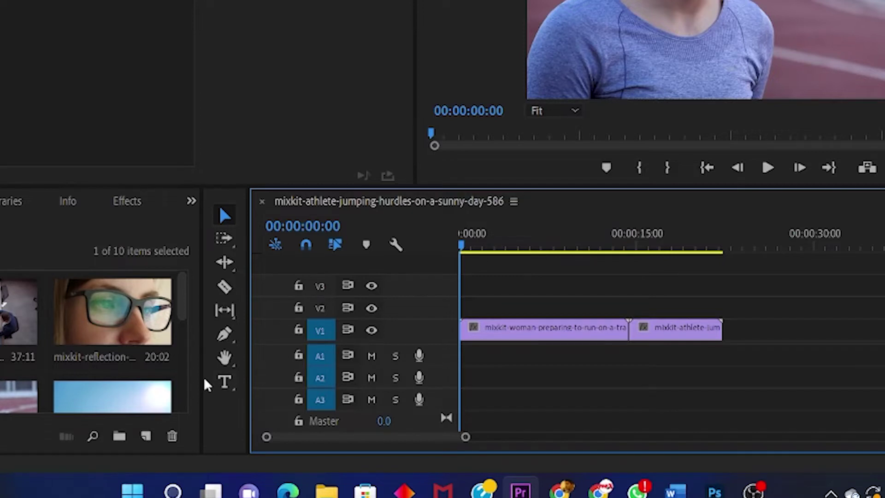
Draw a red five-sided polygon over the clip with the Pen Tool
drag(223, 341, 269, 346)
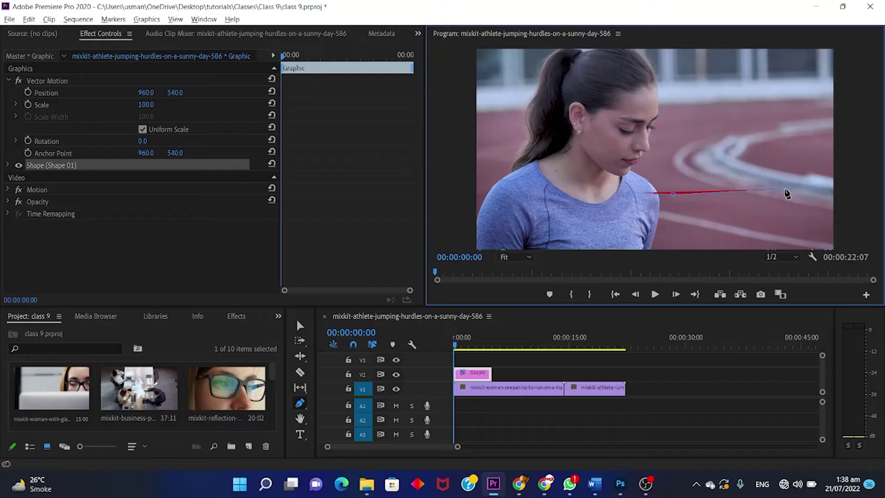
click(784, 144)
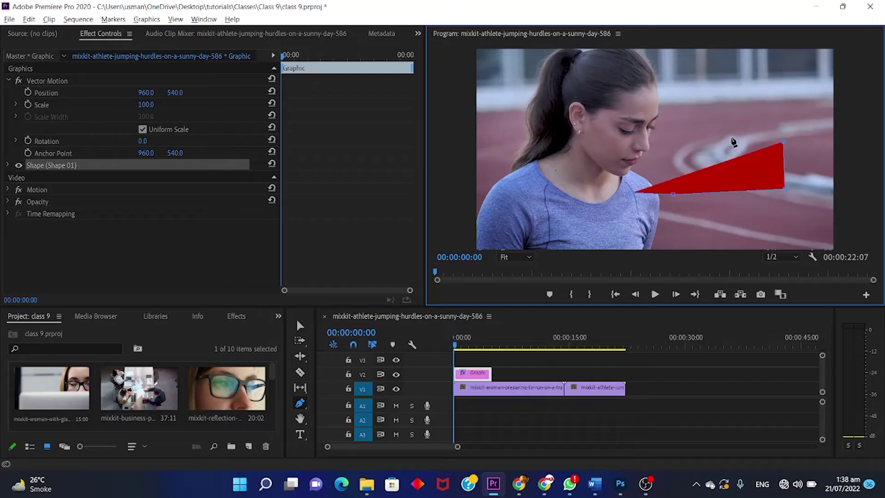
click(733, 138)
click(668, 150)
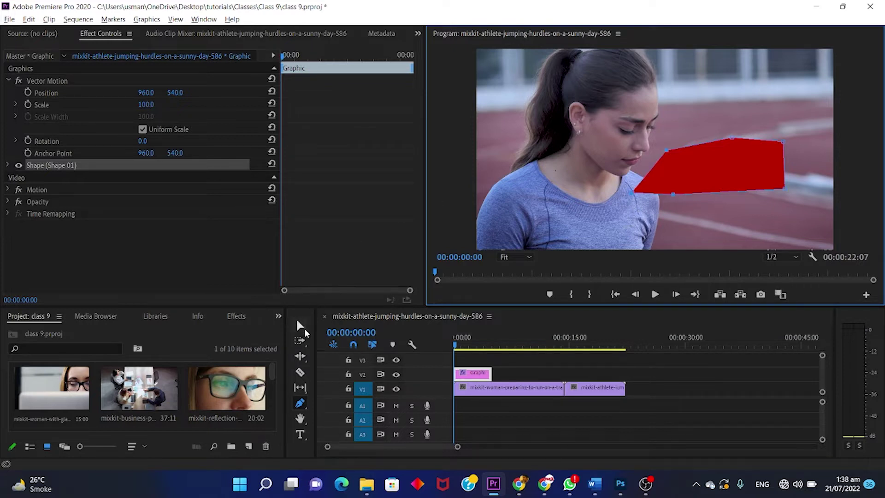
Move the polygon beside the woman's chin, to Vector Motion Position 640.5, 540
click(300, 326)
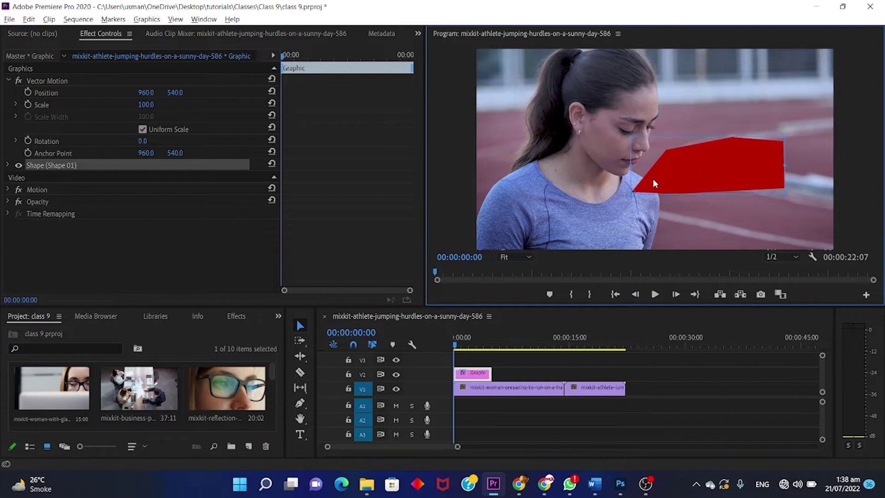
mouse_move(669, 183)
mouse_down()
mouse_move(675, 164)
mouse_move(759, 176)
mouse_move(679, 213)
mouse_up()
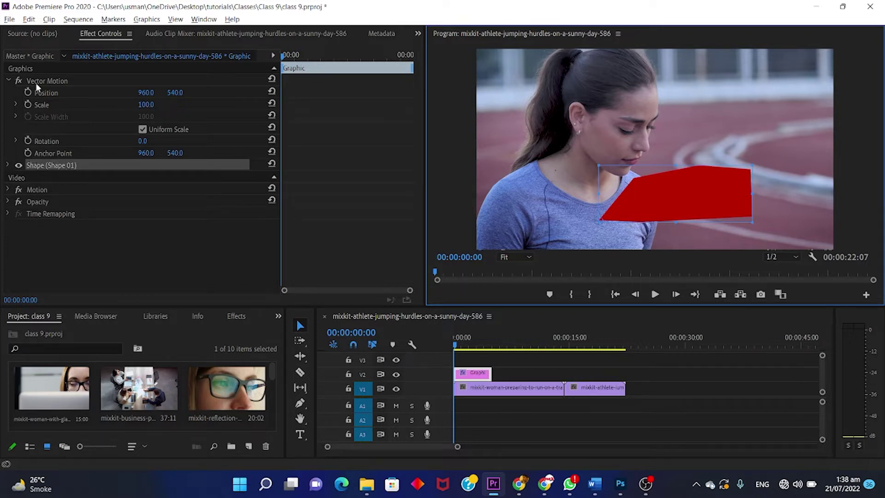
click(10, 81)
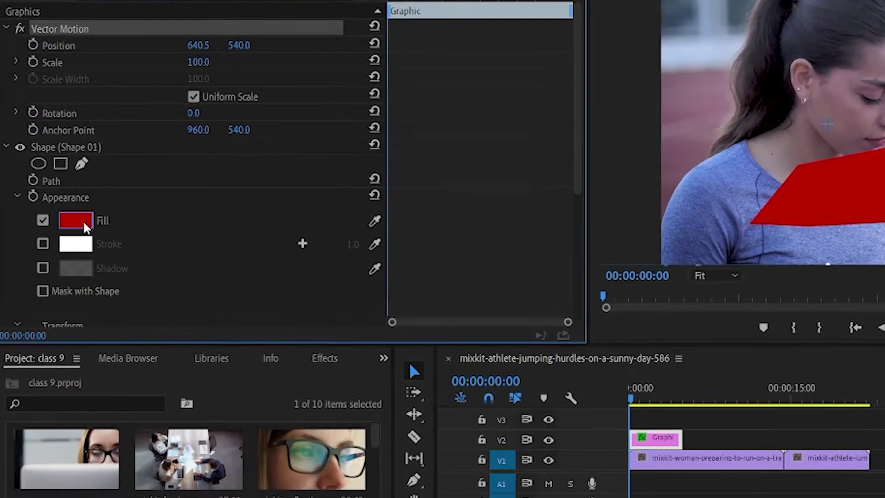
Change the polygon's fill colour from red to bright green 2FBD00
click(76, 222)
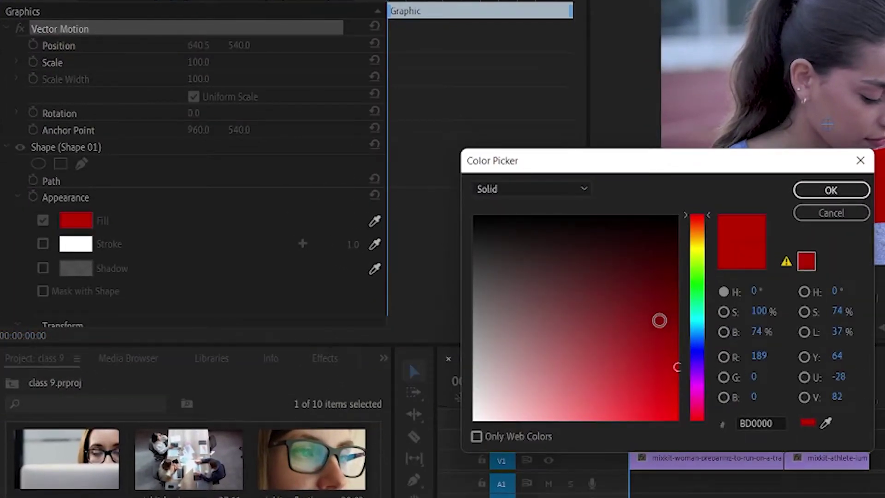
drag(704, 309, 704, 275)
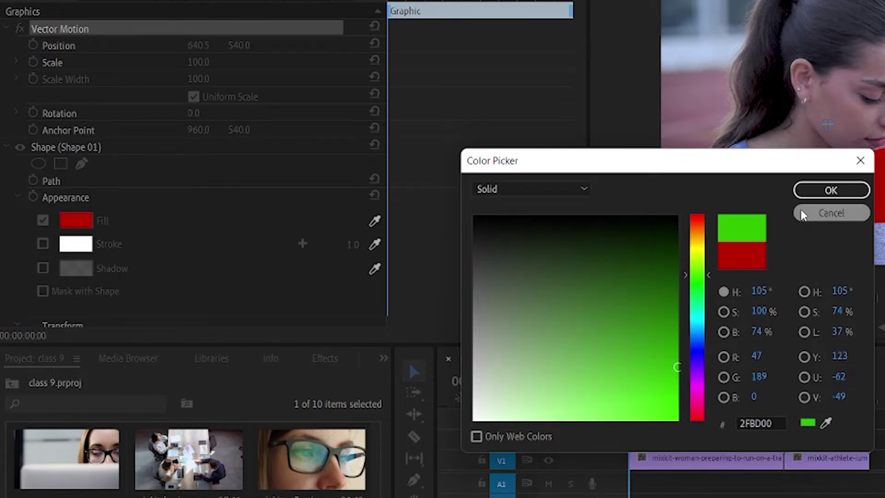
click(820, 193)
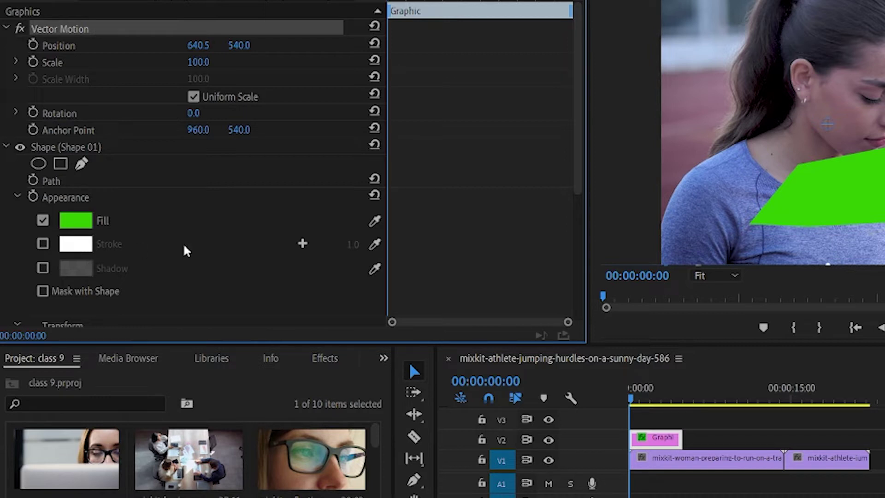
Enable a white stroke on the green polygon and set its width to 7.0
click(302, 245)
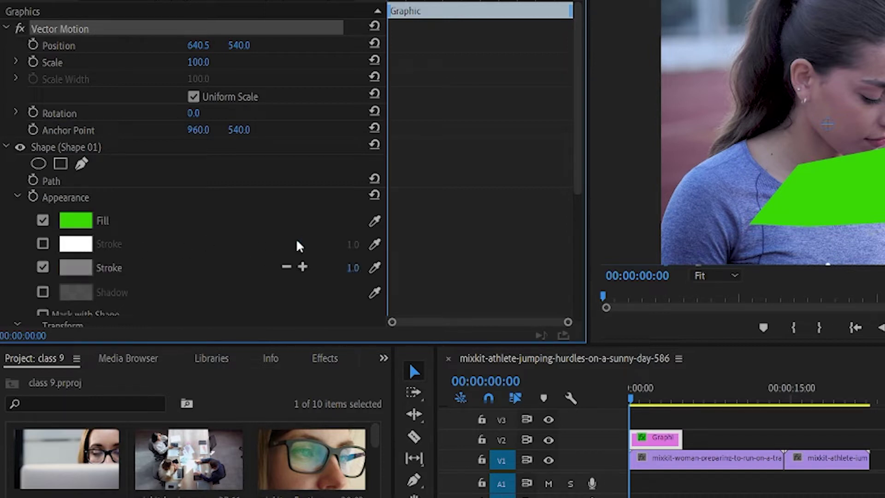
key(ctrl+z)
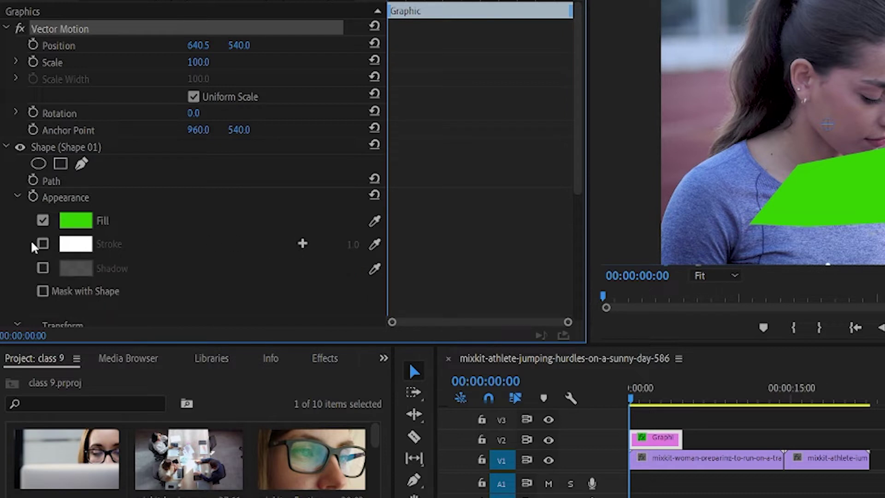
click(43, 244)
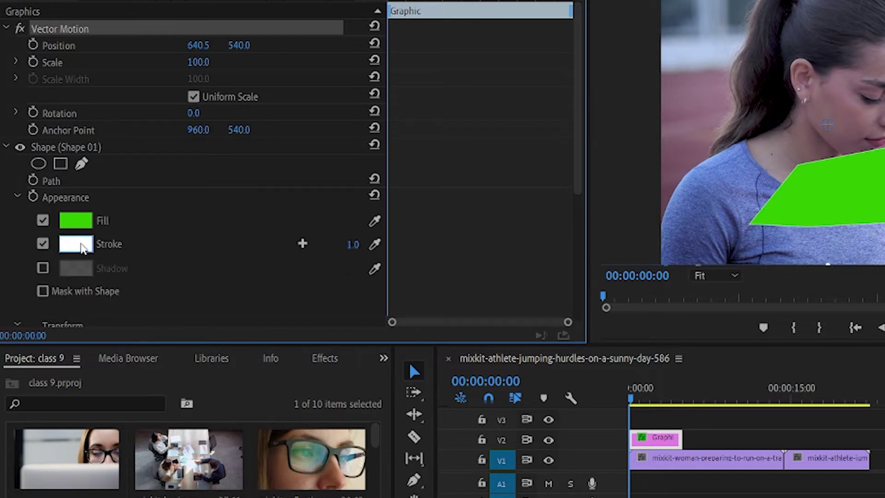
click(81, 247)
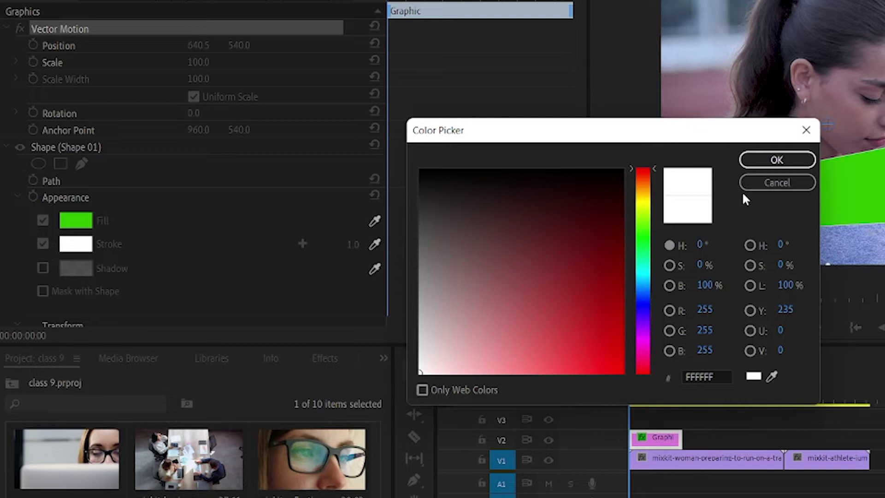
click(785, 182)
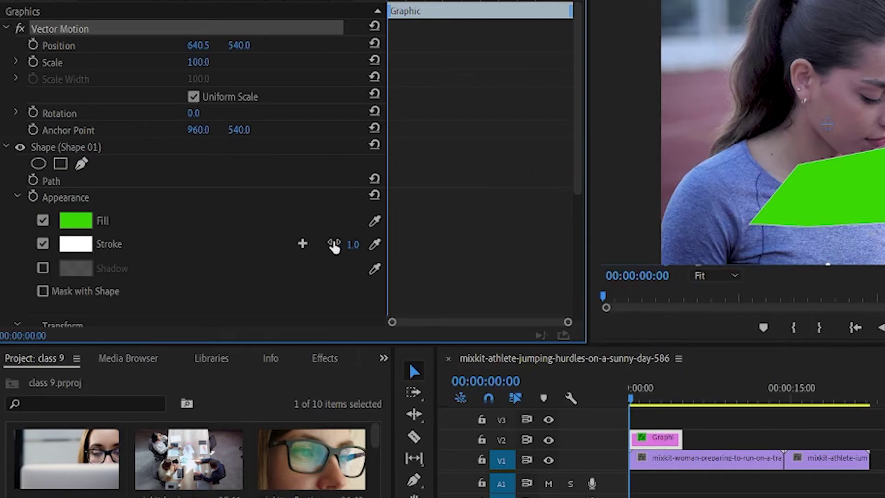
drag(356, 247, 367, 245)
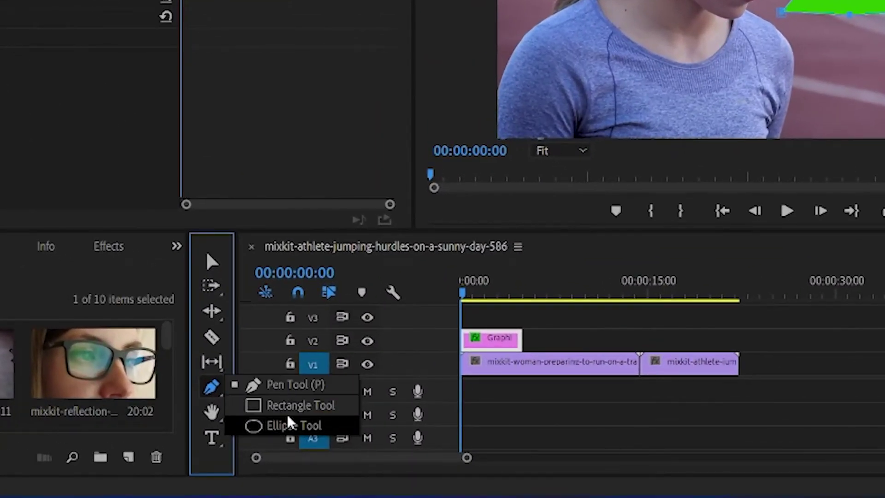
Draw a wide bar across the lower frame and a small square beside the woman's face with the Rectangle Tool
click(295, 405)
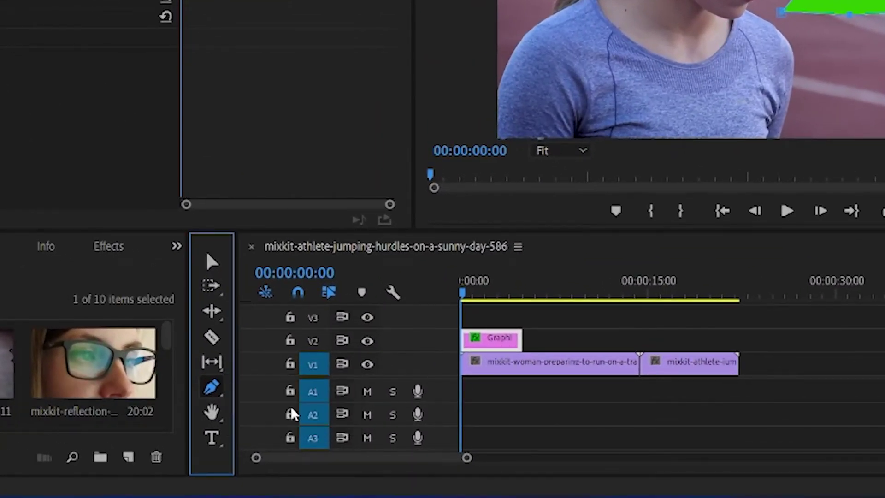
click(474, 70)
drag(568, 110, 884, 114)
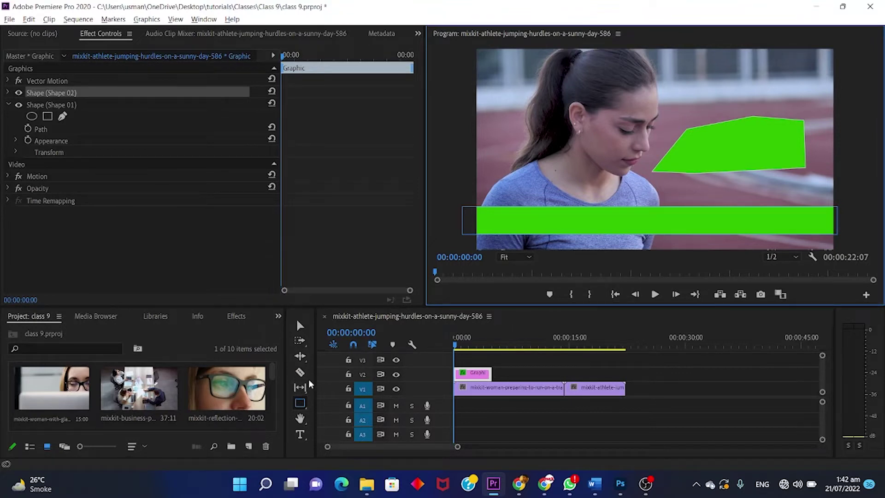
click(306, 403)
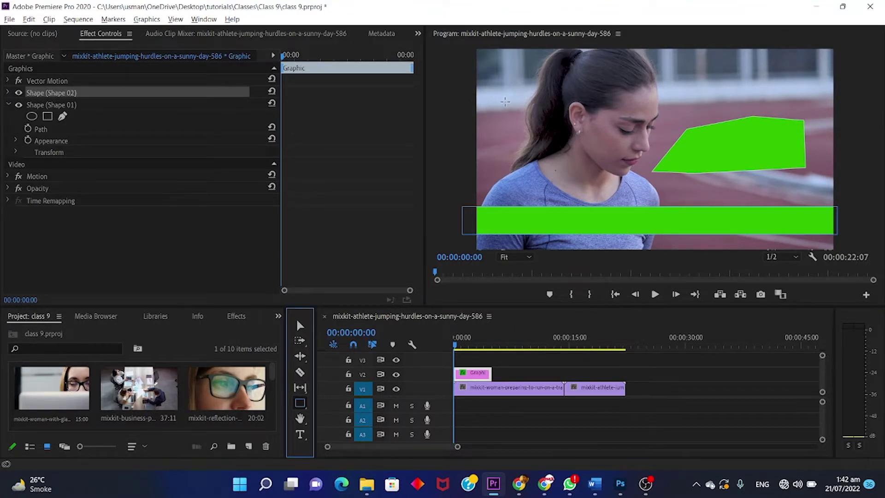
click(506, 102)
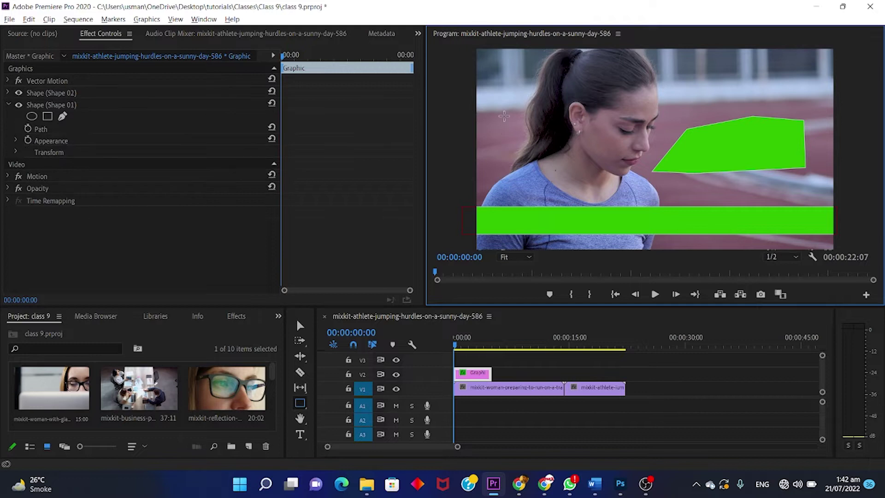
mouse_move(505, 116)
mouse_down()
mouse_move(578, 189)
mouse_move(551, 163)
mouse_up()
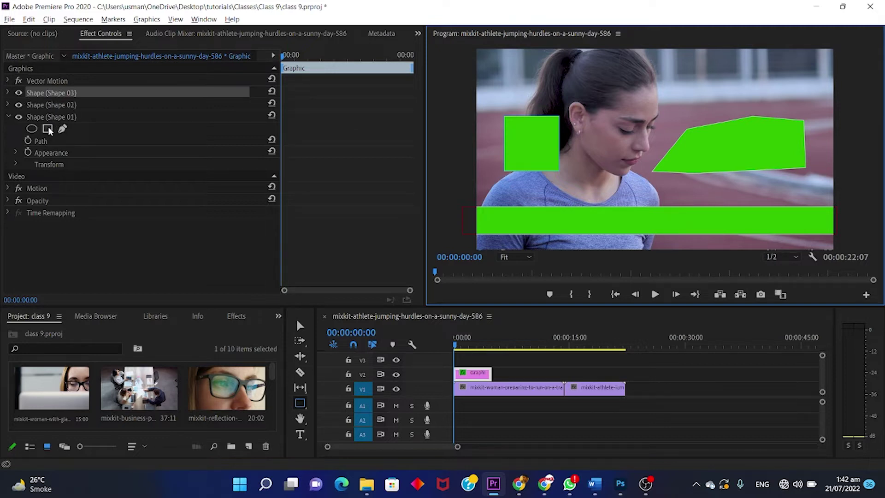
Fill the square (Shape 03) red, leaving the bar and polygon green
click(7, 92)
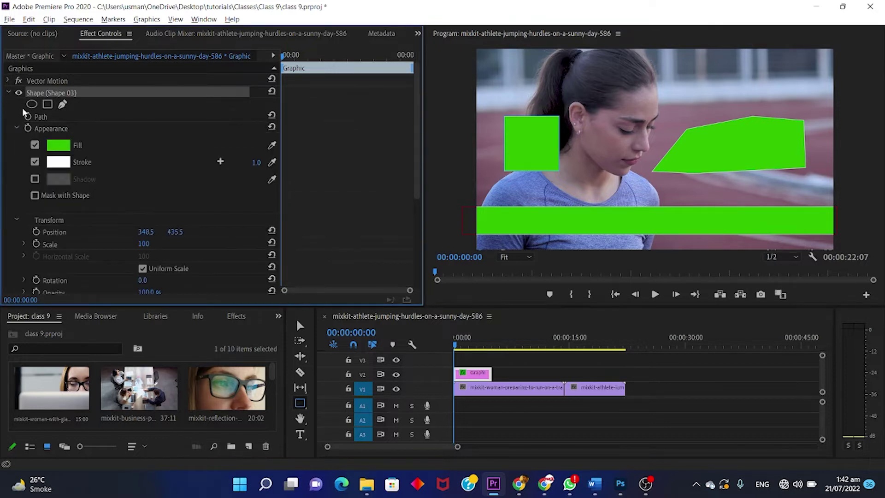
click(58, 145)
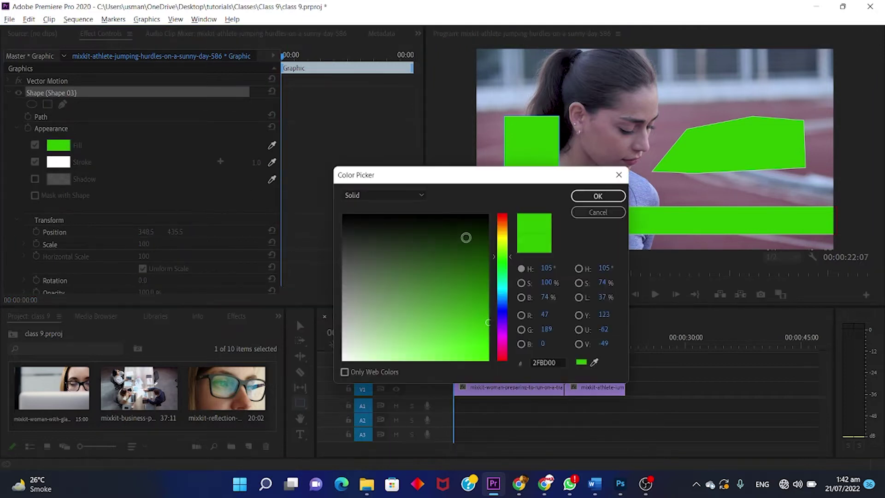
drag(505, 229, 504, 215)
click(598, 196)
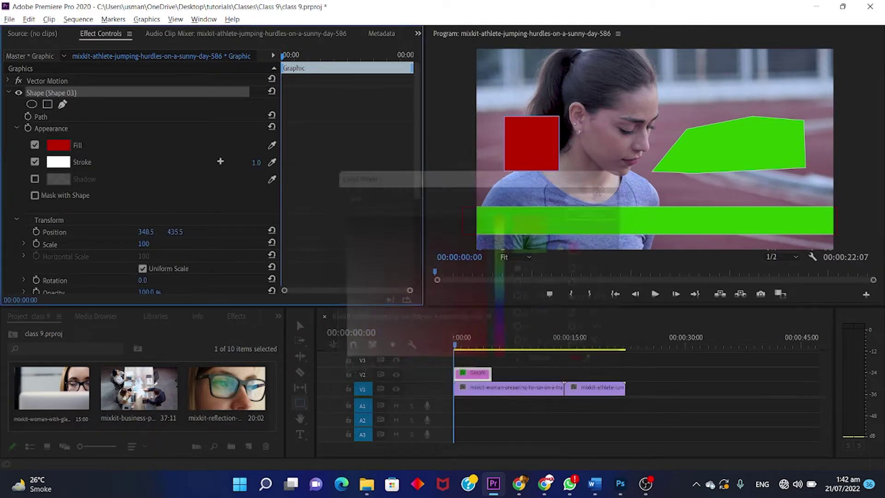
click(15, 129)
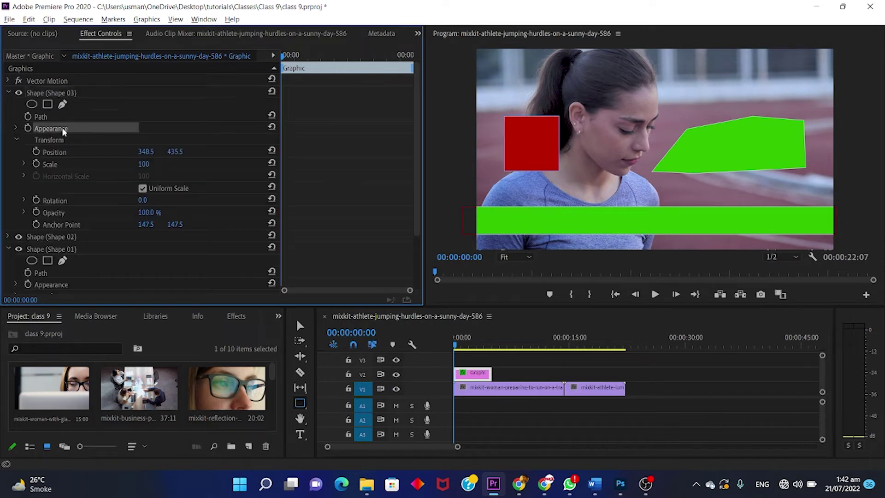
click(9, 92)
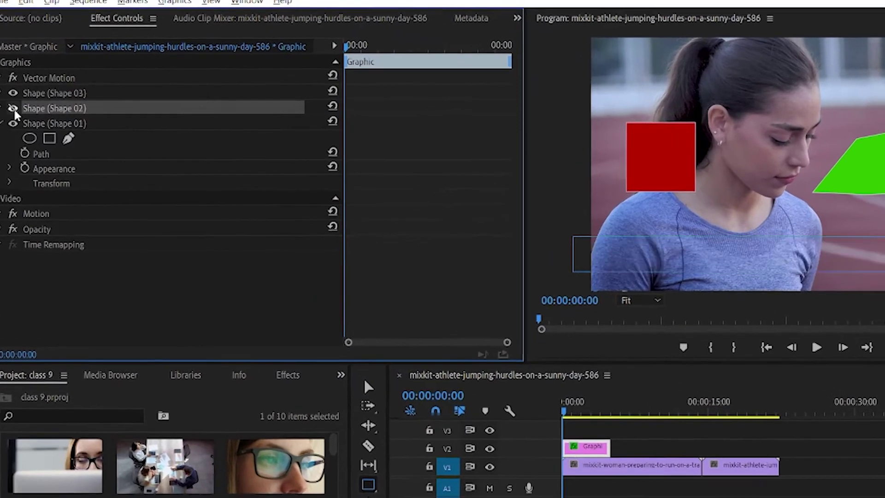
Toggle the green bar layer's visibility off and on to identify it
click(14, 107)
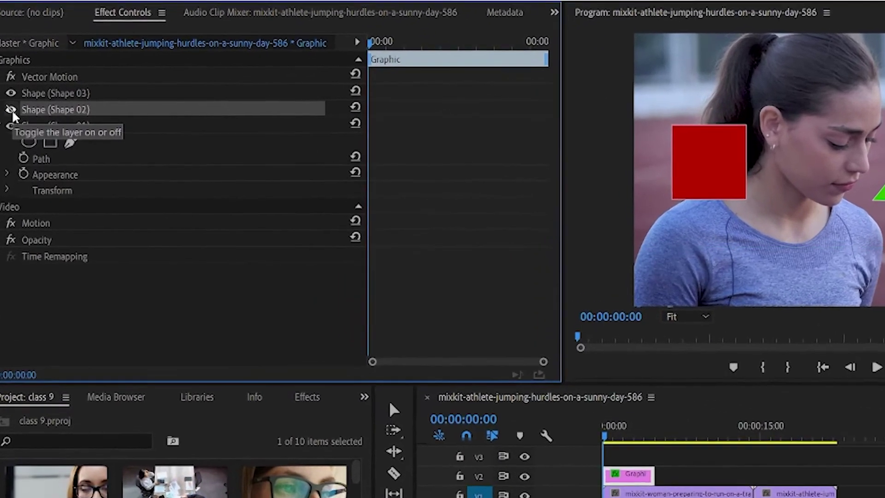
click(9, 110)
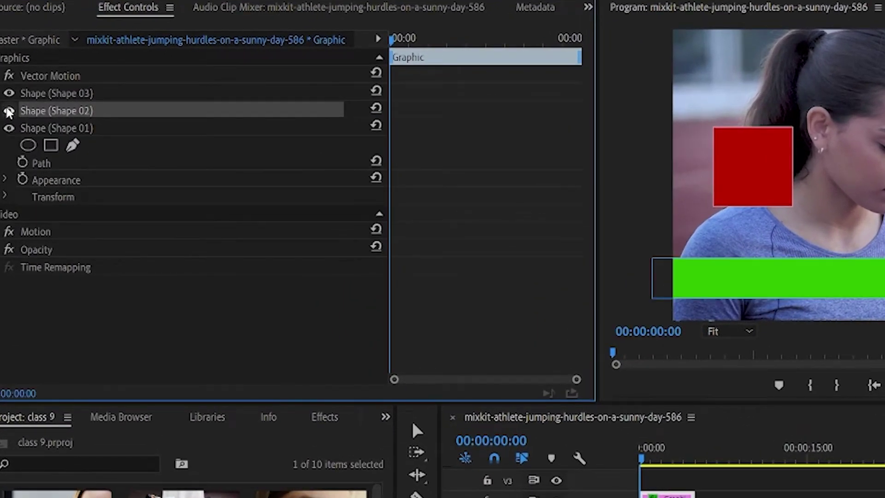
click(9, 111)
click(9, 112)
click(10, 111)
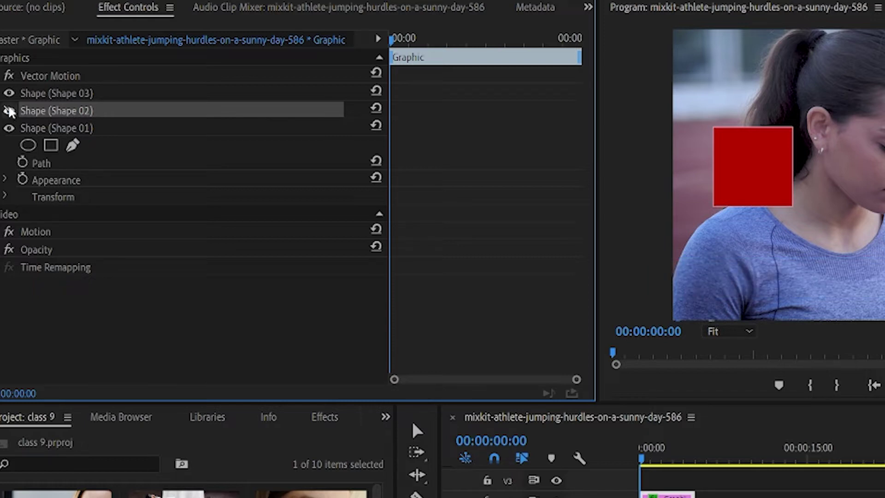
click(9, 112)
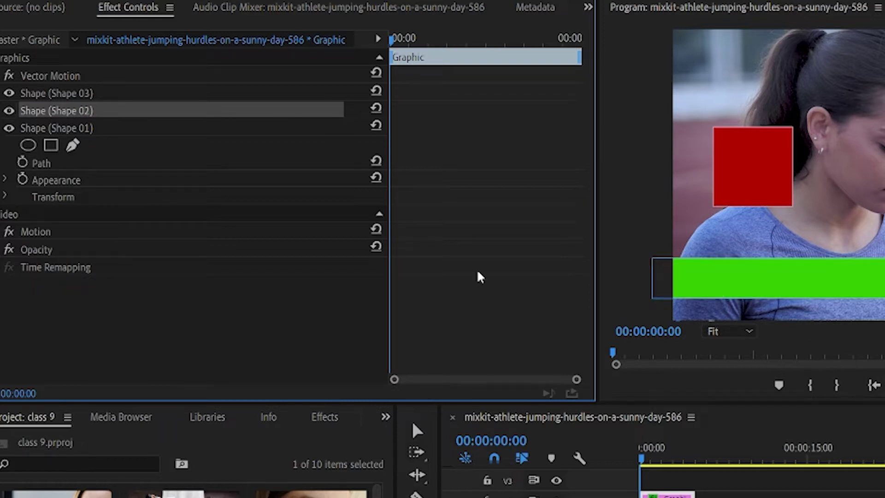
Set the wide bar's (Shape 02) fill to violet 3C009C
click(1, 129)
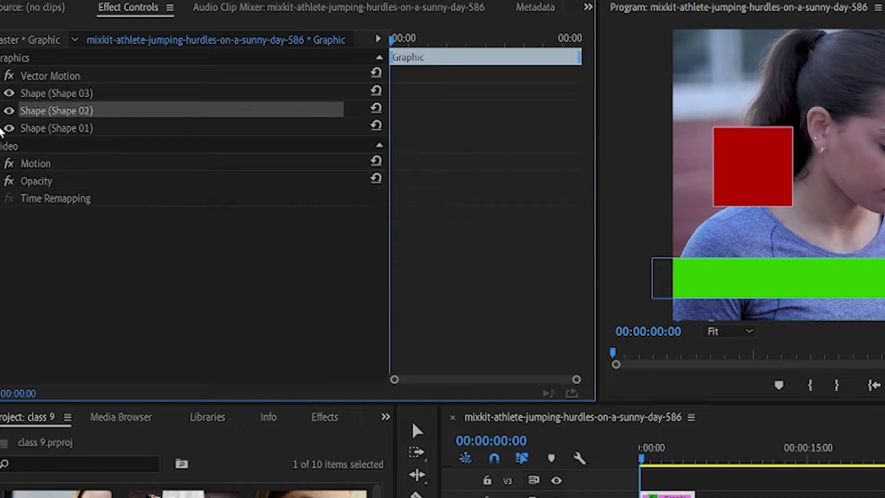
click(3, 111)
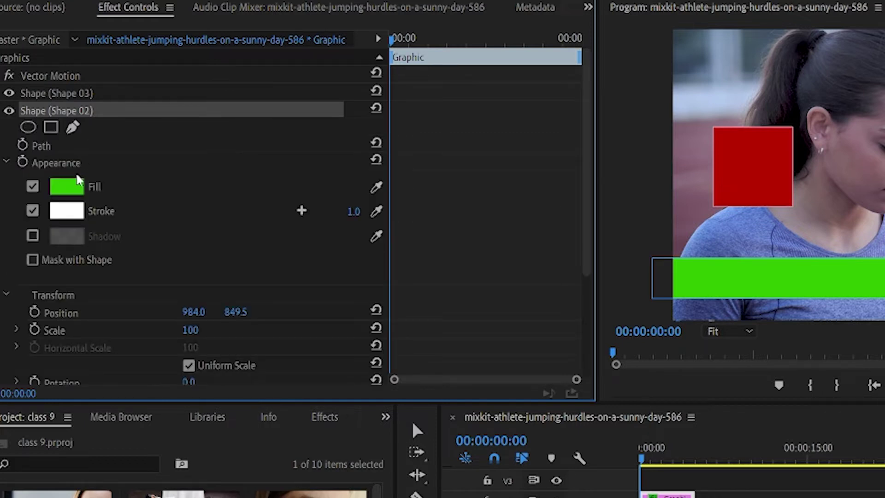
click(70, 186)
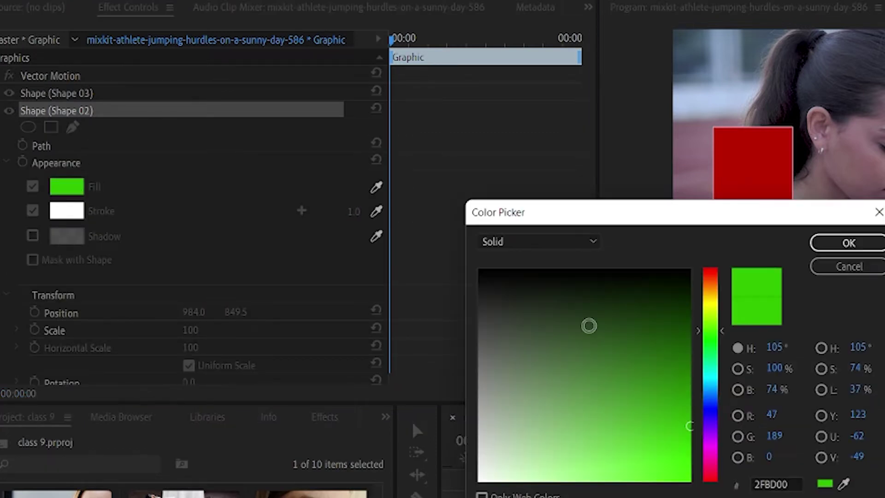
click(710, 404)
click(689, 398)
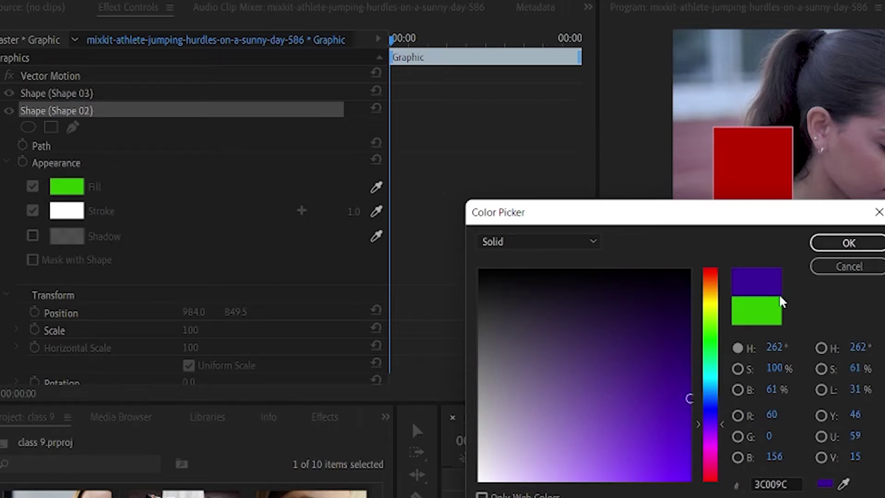
click(850, 243)
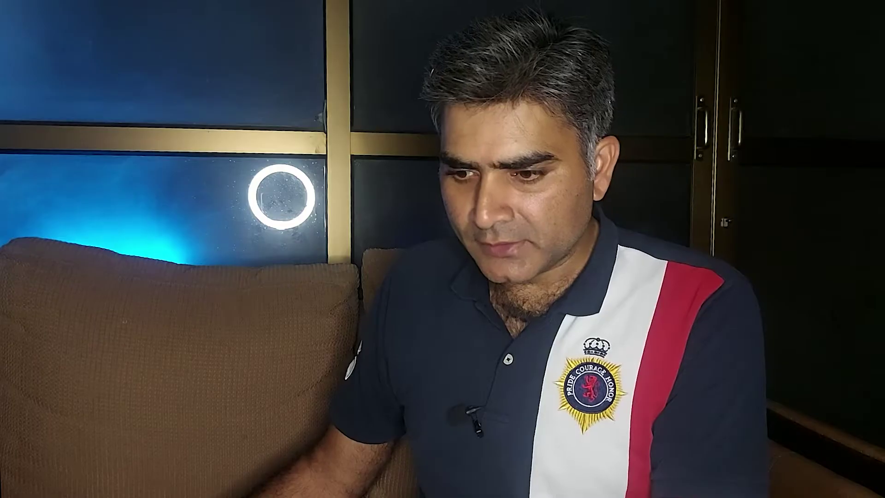
Draw a purple circle over the green shape with the Ellipse Tool
click(300, 404)
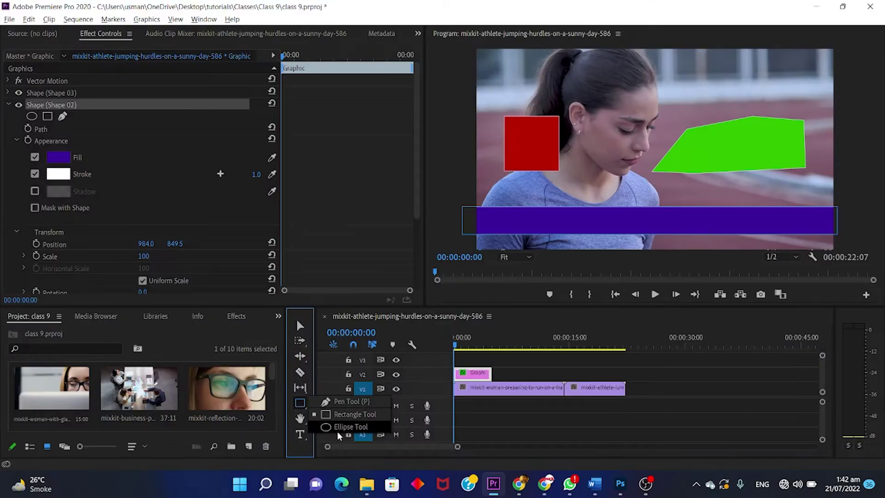
click(350, 427)
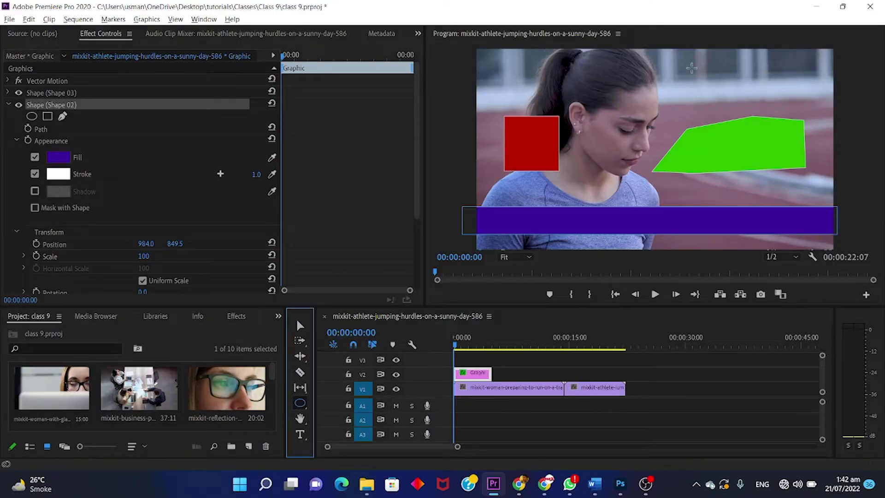
click(693, 70)
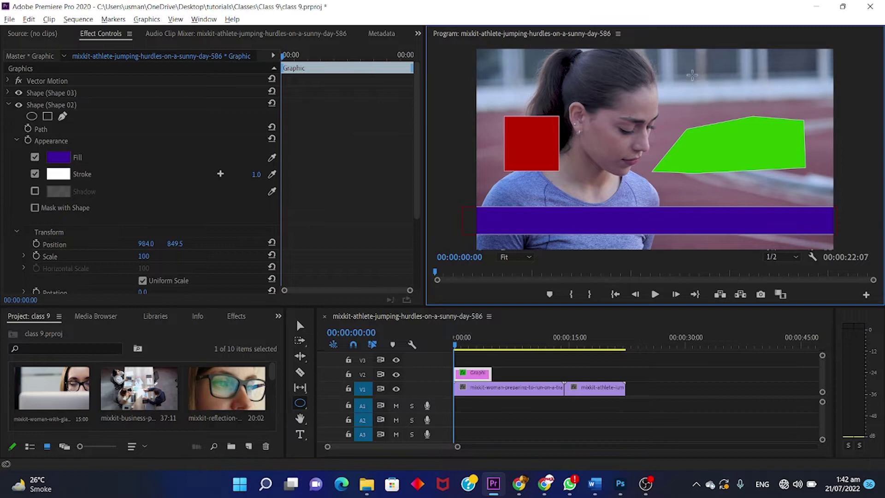
drag(690, 77, 737, 170)
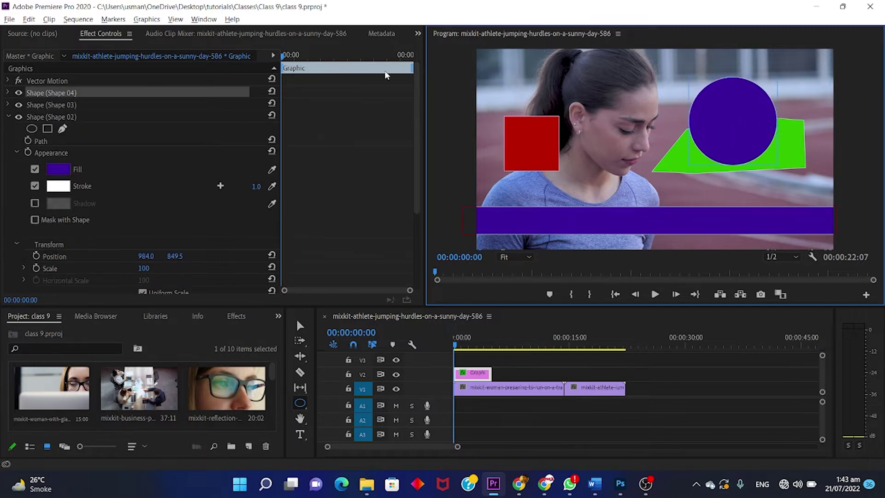
click(582, 361)
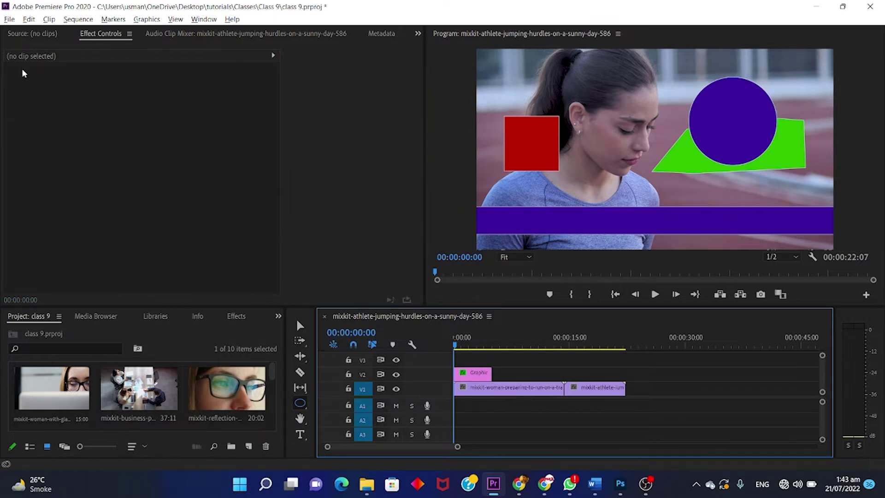
Move the circle up and right and try reshaping it, undoing the last resize
click(303, 324)
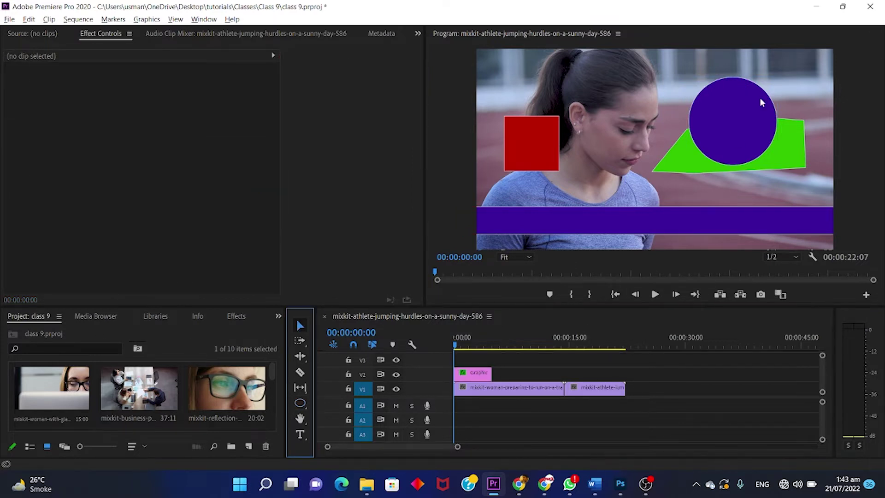
click(756, 109)
drag(745, 128, 770, 117)
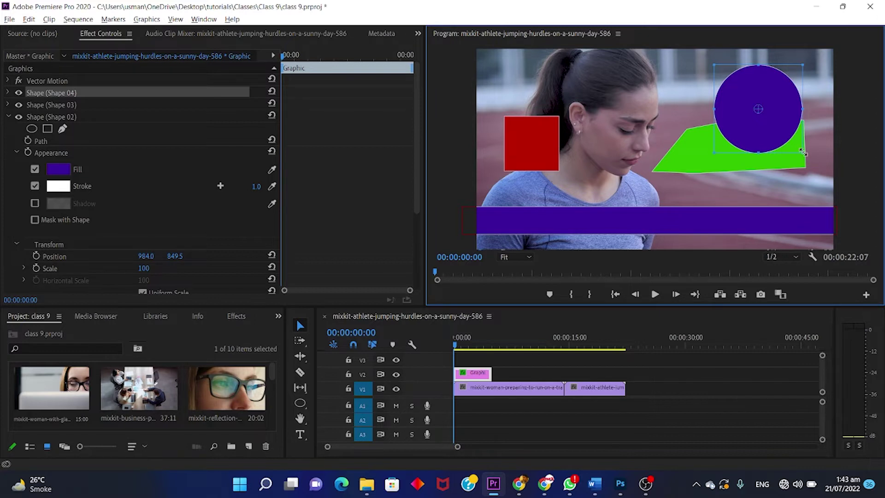
mouse_move(805, 153)
mouse_down()
mouse_move(811, 90)
mouse_move(783, 125)
mouse_up()
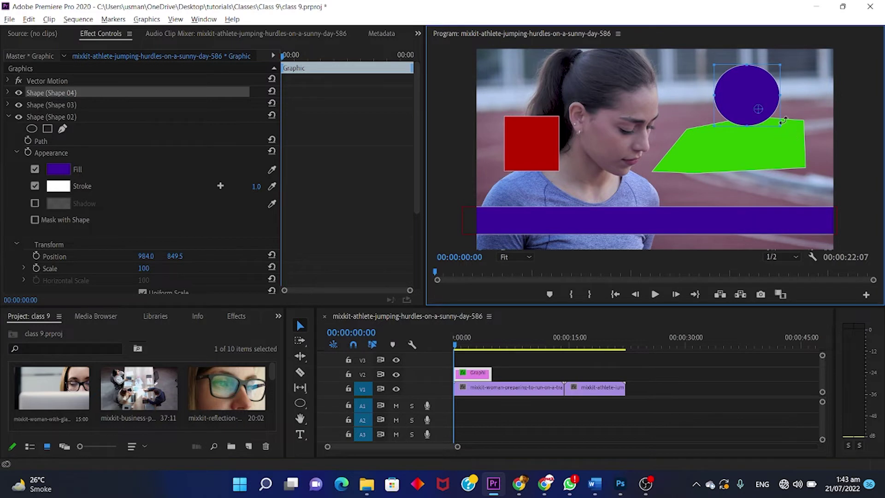
drag(778, 133, 790, 146)
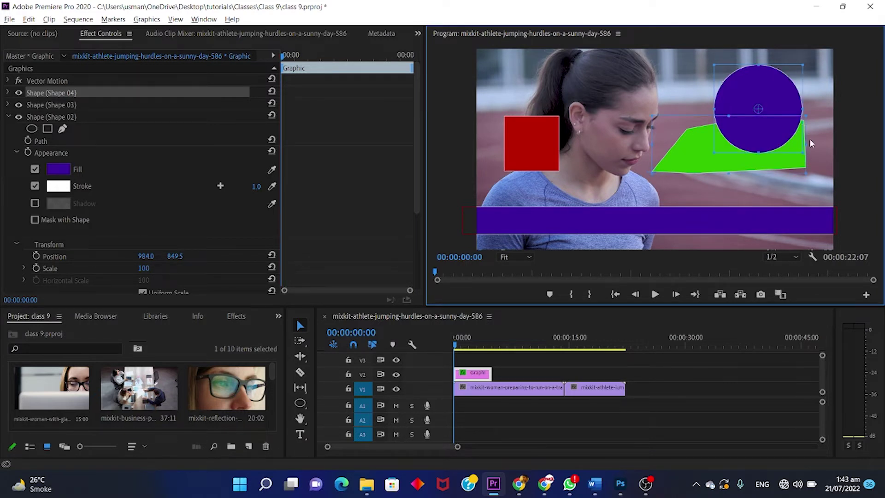
drag(800, 148, 790, 122)
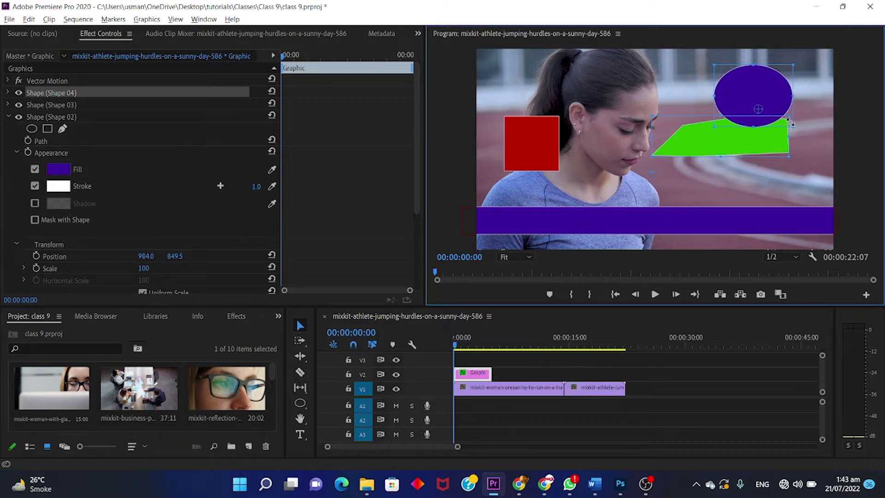
key(ctrl+z)
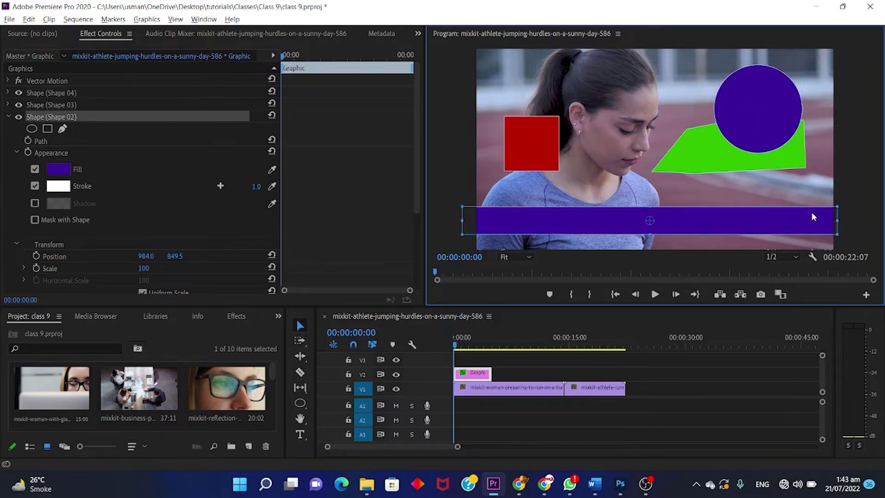
Shift the circle's anchor point, move it left into the upper right, and shrink it slightly
click(812, 212)
click(770, 112)
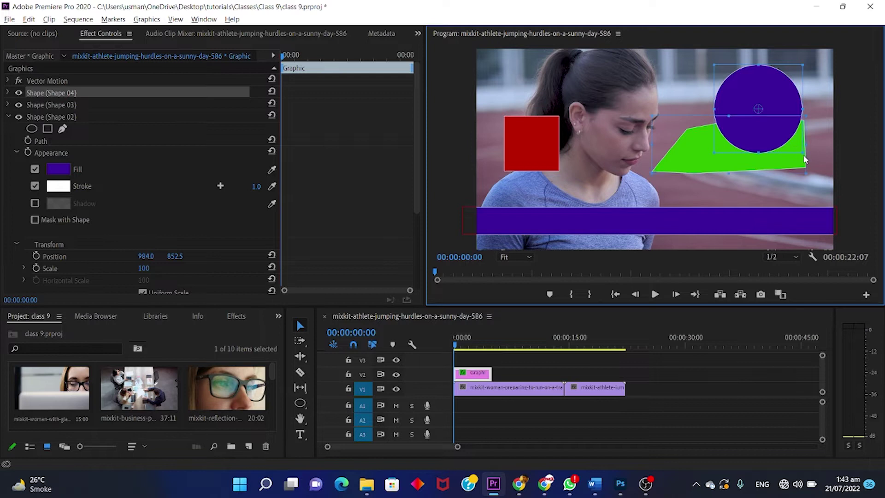
click(828, 101)
click(788, 90)
drag(759, 109, 699, 90)
drag(783, 124, 730, 114)
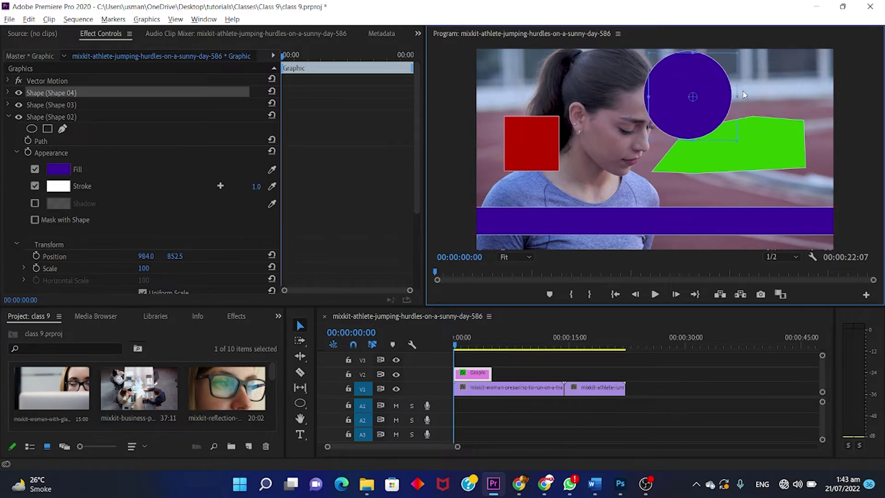
drag(750, 148, 732, 129)
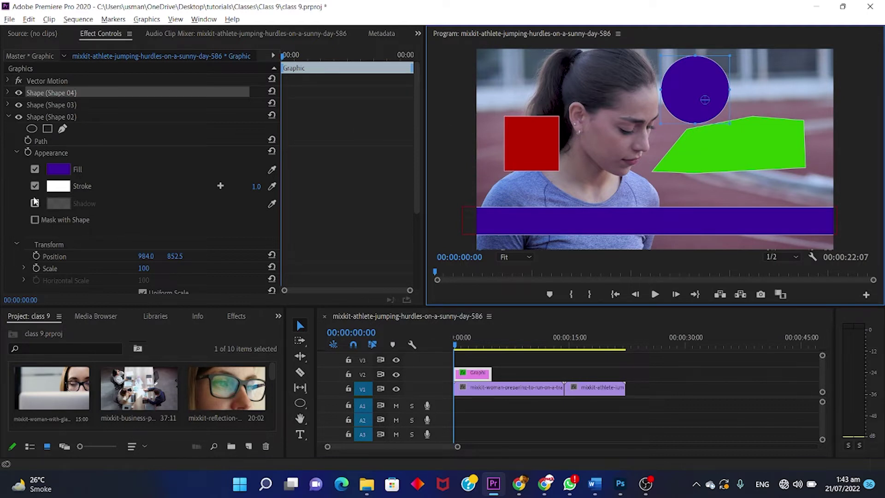
Drag the purple circle down onto the green shape
click(34, 186)
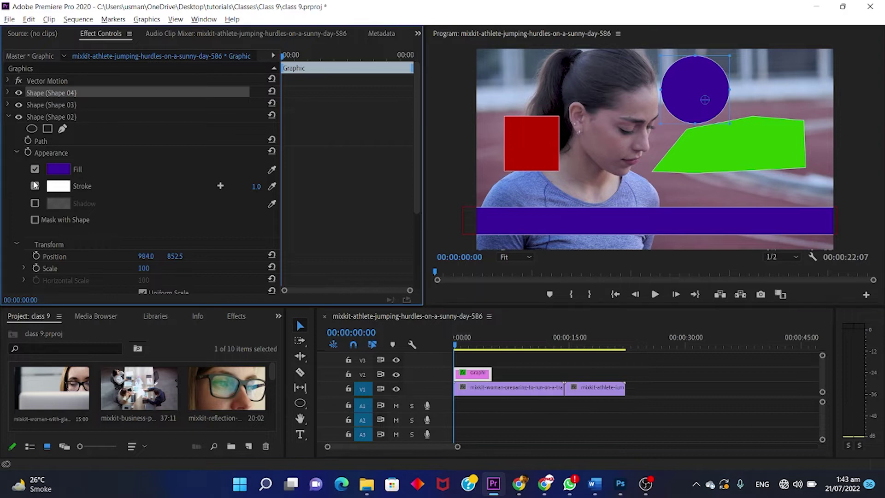
drag(705, 100, 741, 115)
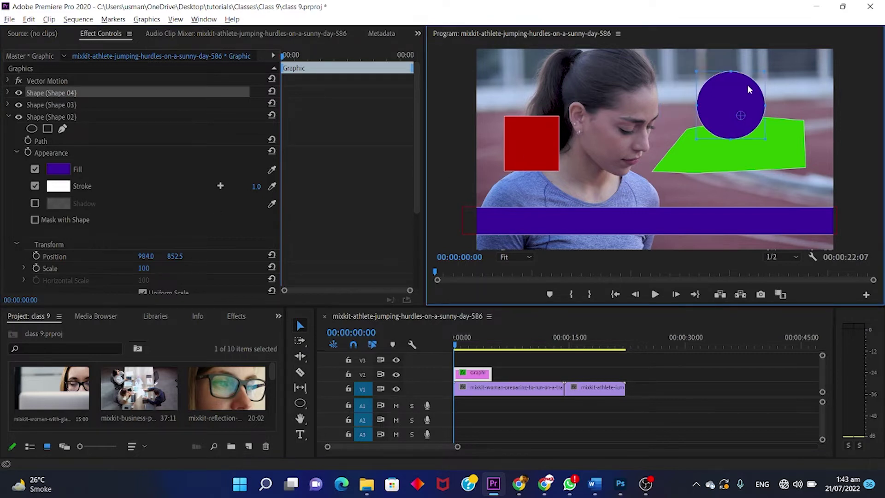
click(749, 97)
Turn off the white Stroke on the purple bar (Shape 02)
click(32, 187)
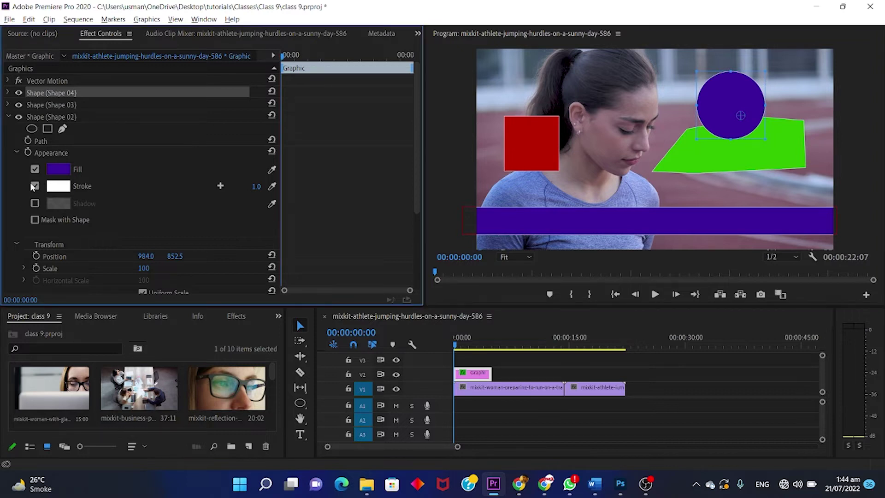
click(35, 186)
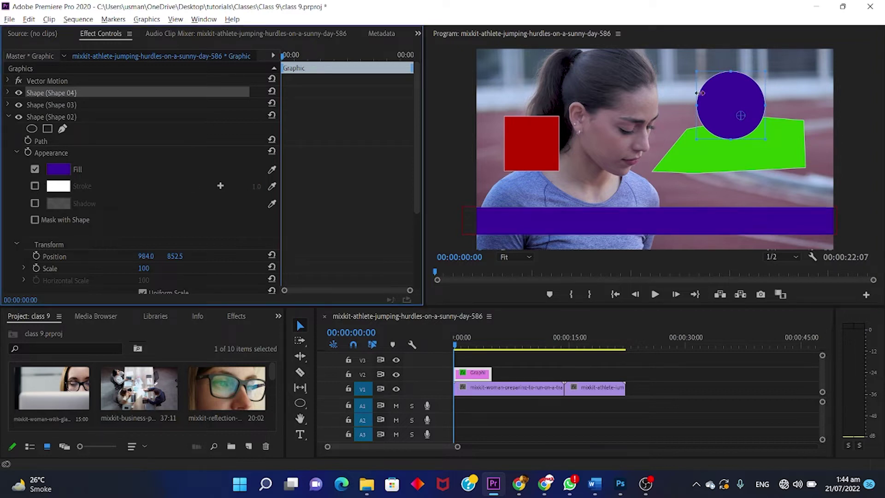
click(803, 80)
click(745, 98)
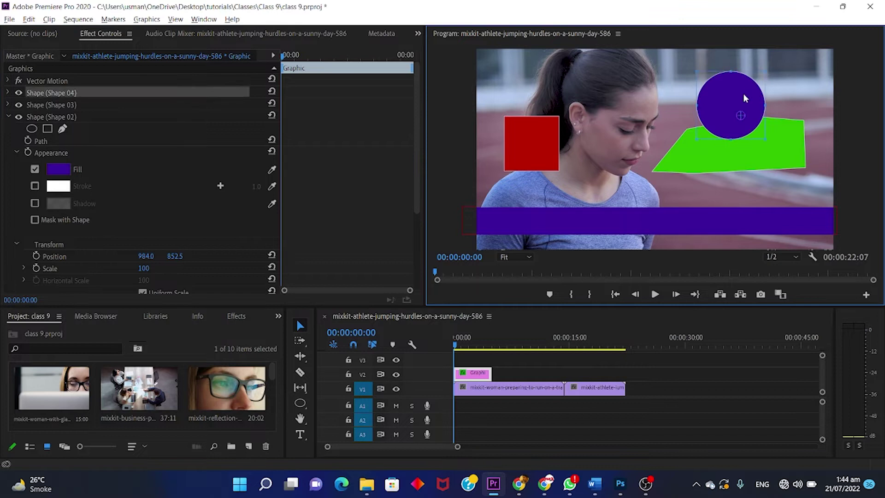
Hide and reshow the circle layer (Shape 04), then collapse the layer property groups
click(18, 93)
click(8, 92)
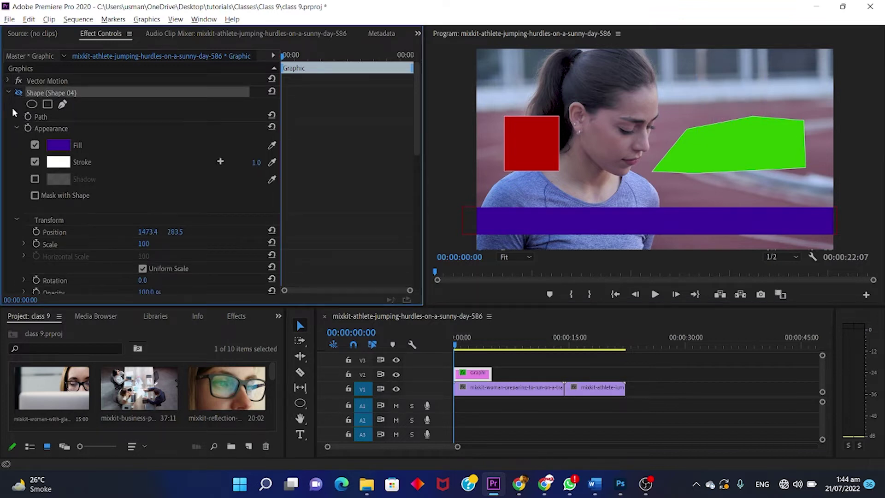
click(17, 129)
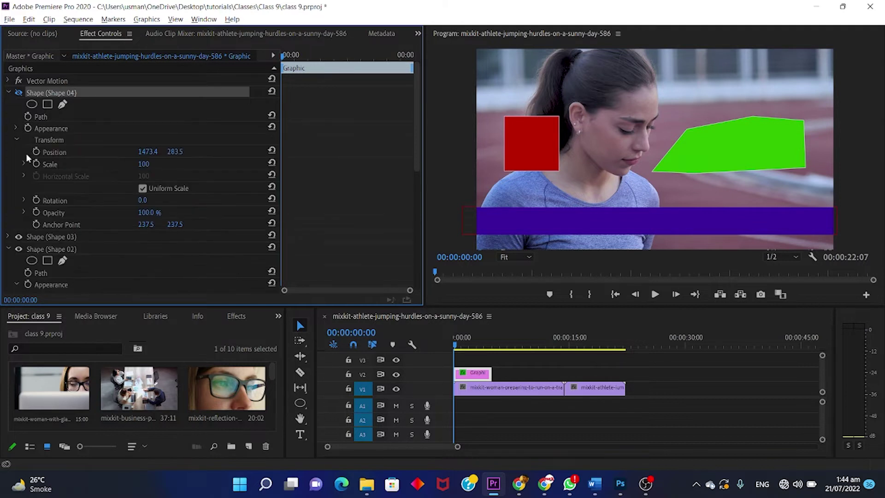
click(18, 94)
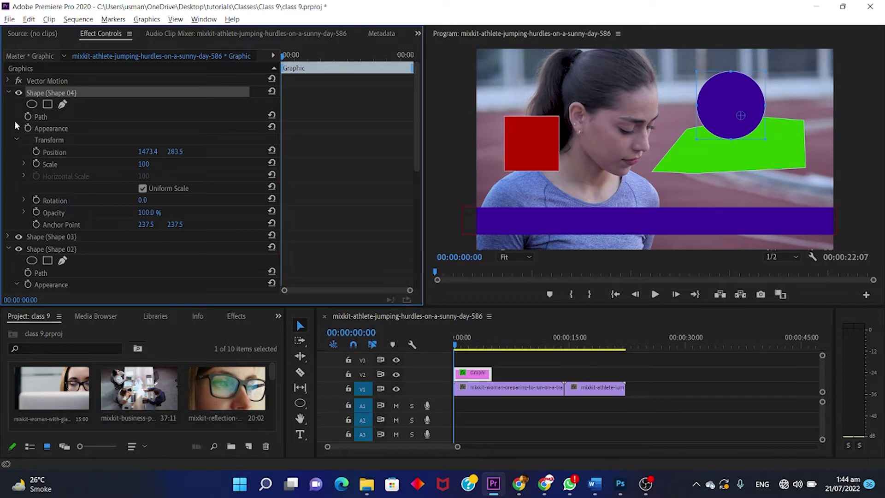
click(11, 91)
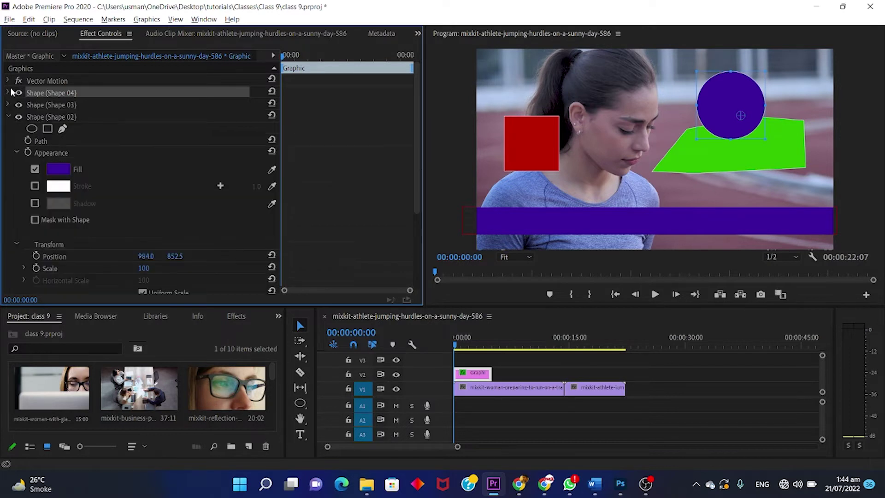
click(7, 117)
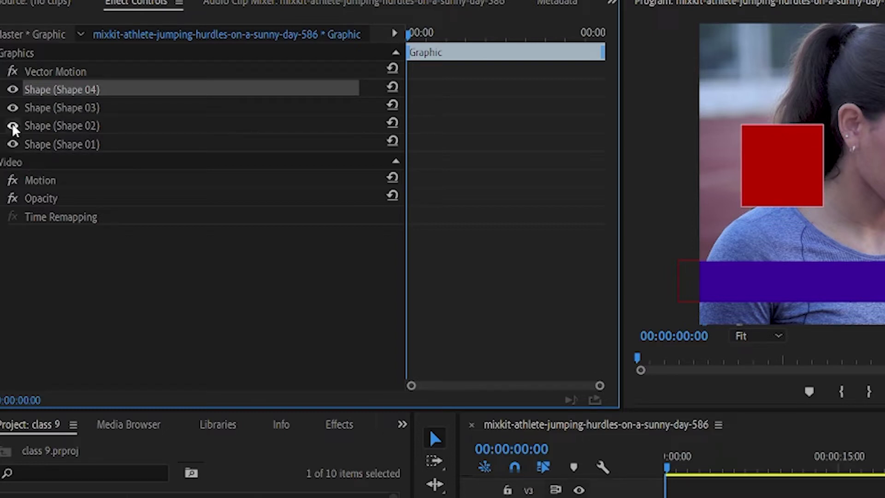
Hide and reshow the purple bar and red square layers
click(13, 126)
click(13, 126)
click(13, 108)
click(13, 108)
Expand Shape 04's properties to show Position 1473.4, 283.5, Scale 100 and its Appearance settings
click(2, 90)
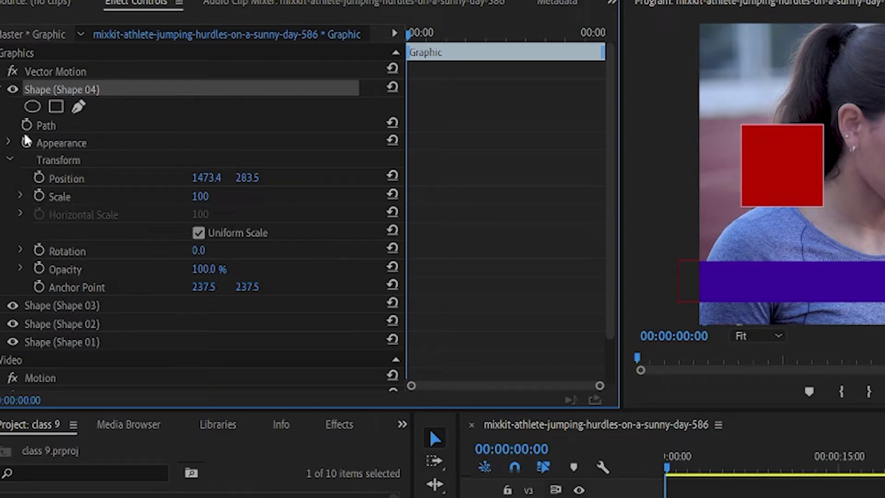
scroll(20, 304, down, 2)
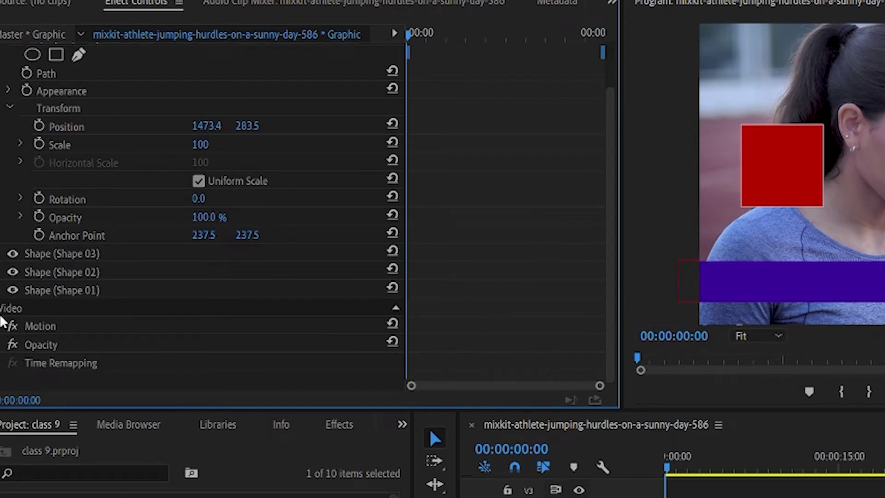
click(2, 326)
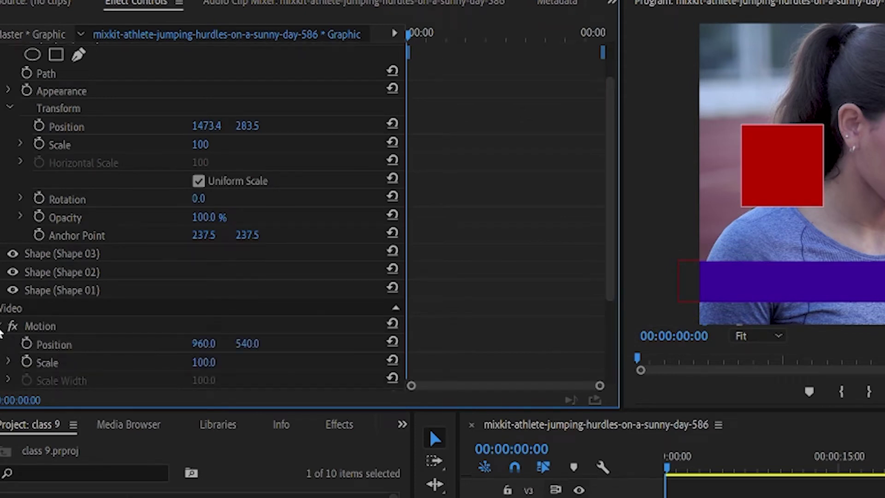
scroll(20, 328, down, 2)
scroll(39, 284, down, 3)
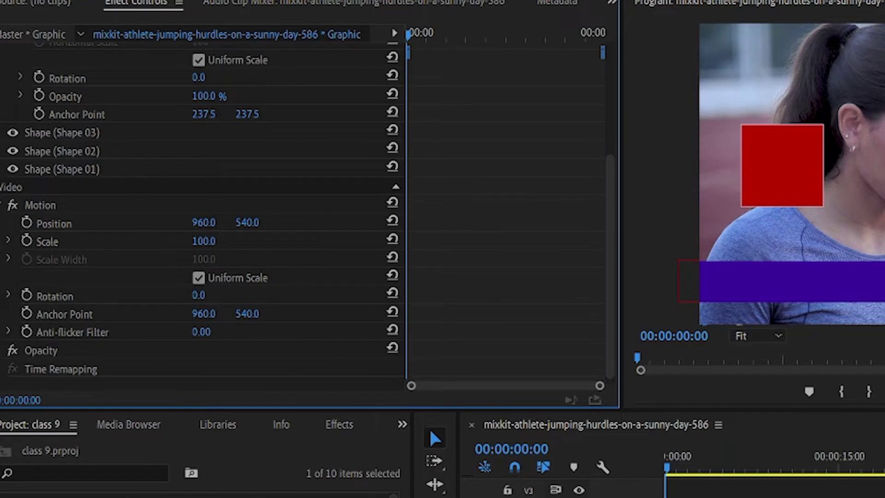
click(2, 206)
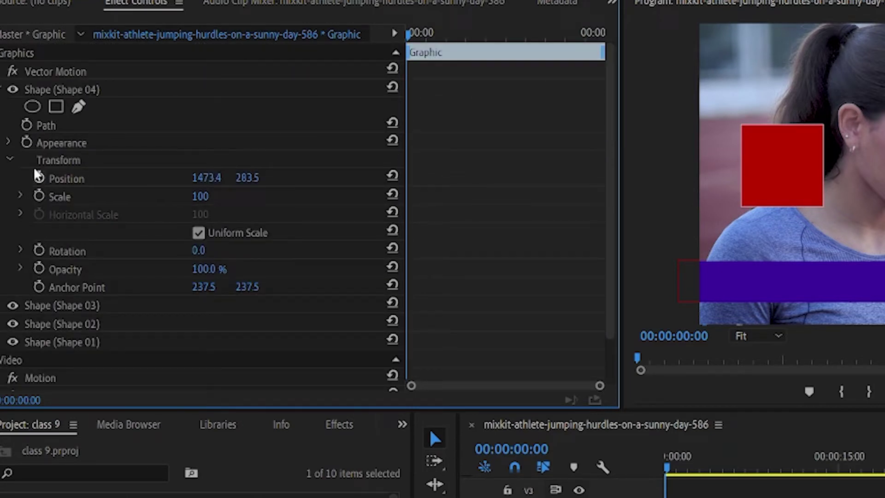
click(9, 143)
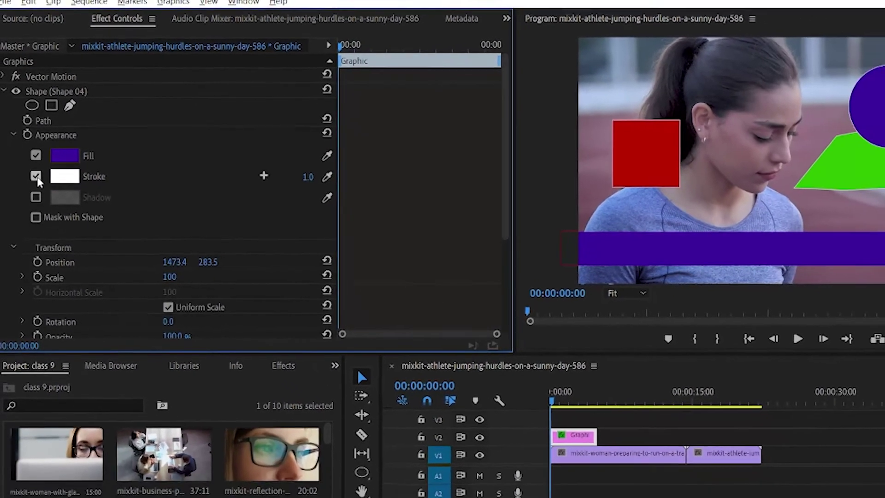
Remove the circle's white outline and fill it bright violet 8D00AD
click(35, 177)
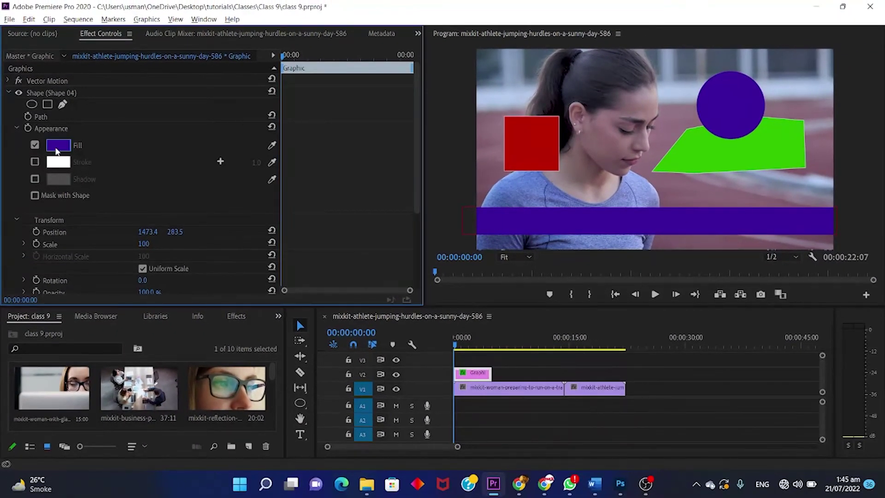
click(58, 146)
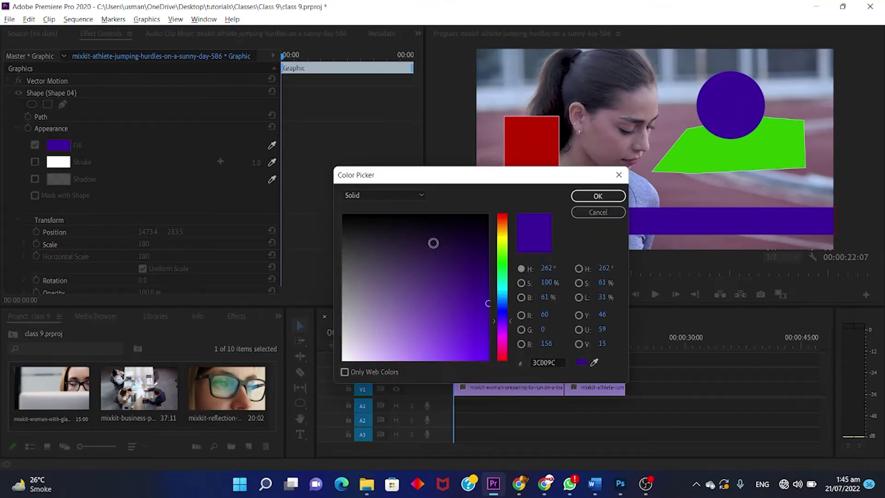
drag(503, 254, 502, 358)
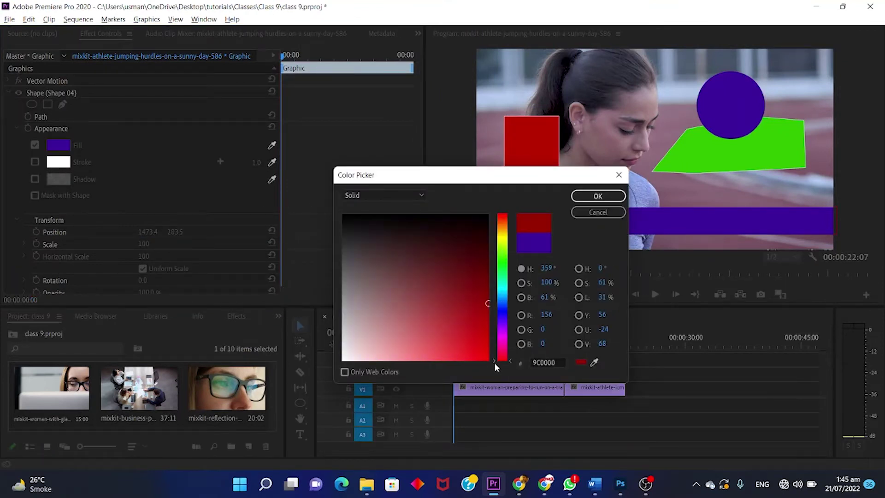
click(488, 359)
click(487, 313)
drag(507, 313, 505, 335)
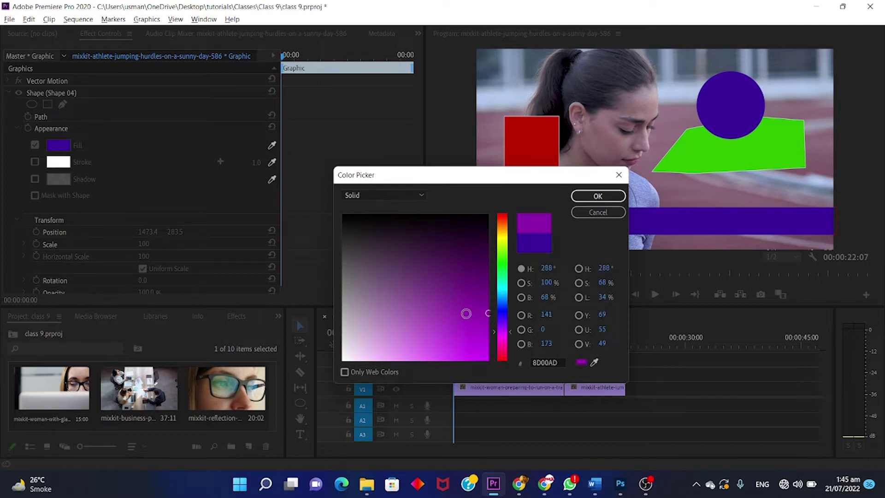
click(490, 338)
click(598, 196)
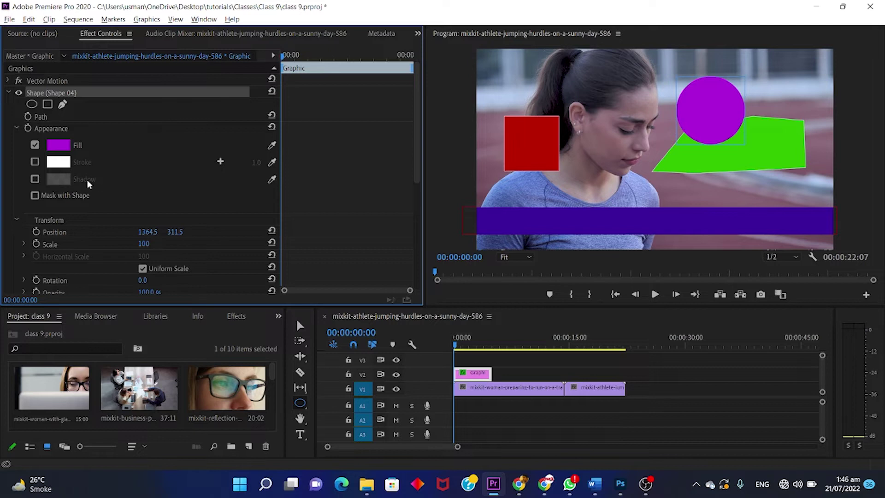
Give the circle a drop shadow with 72% opacity, 45.5 distance and about 8.7 size
click(35, 179)
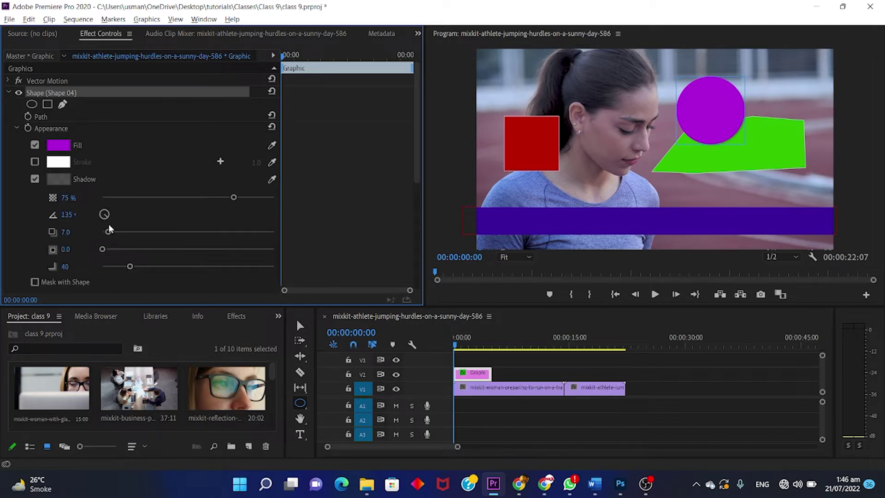
drag(109, 233, 149, 237)
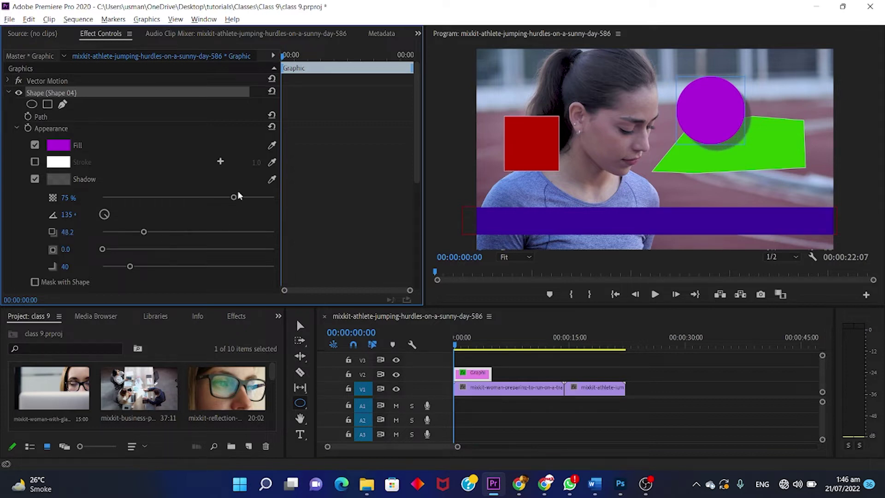
drag(233, 197, 193, 198)
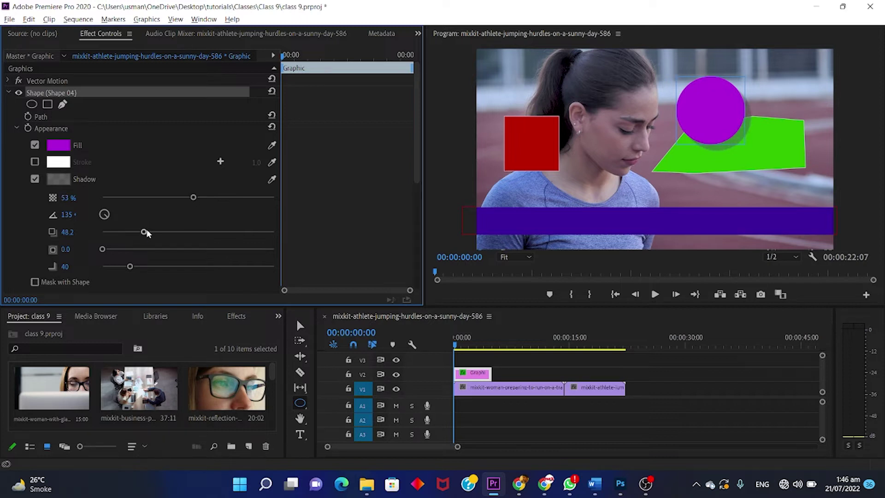
drag(146, 234, 118, 235)
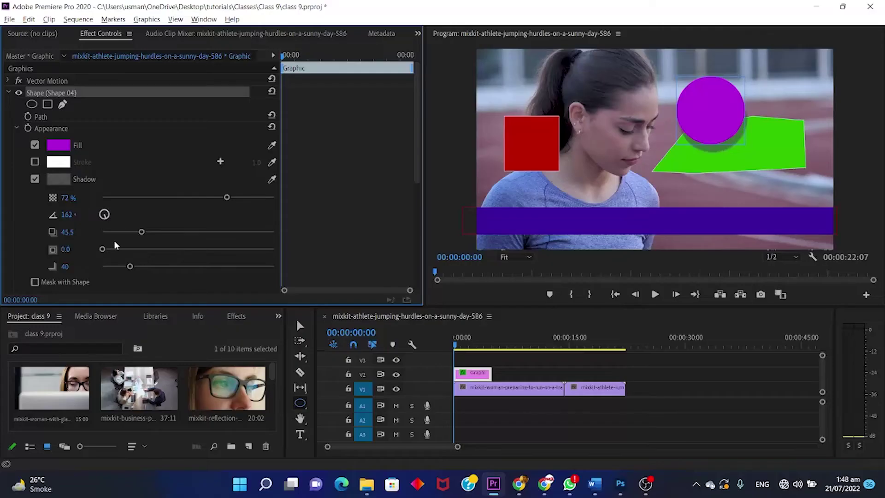
mouse_move(118, 231)
mouse_down()
mouse_move(146, 228)
mouse_move(141, 245)
mouse_up()
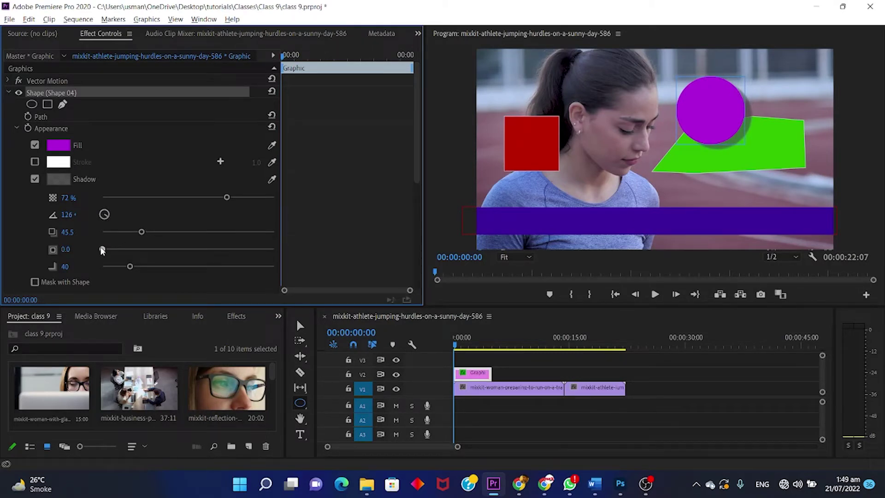
mouse_move(106, 250)
mouse_down()
mouse_move(145, 267)
mouse_move(201, 267)
mouse_up()
drag(113, 251, 106, 256)
drag(98, 257, 115, 257)
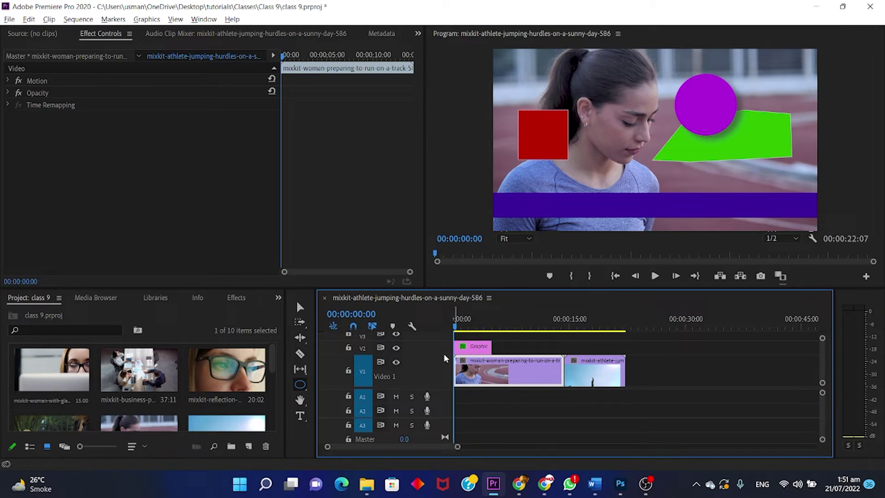
Enlarge the timeline panel and make the Video 1 track taller
drag(445, 355, 445, 344)
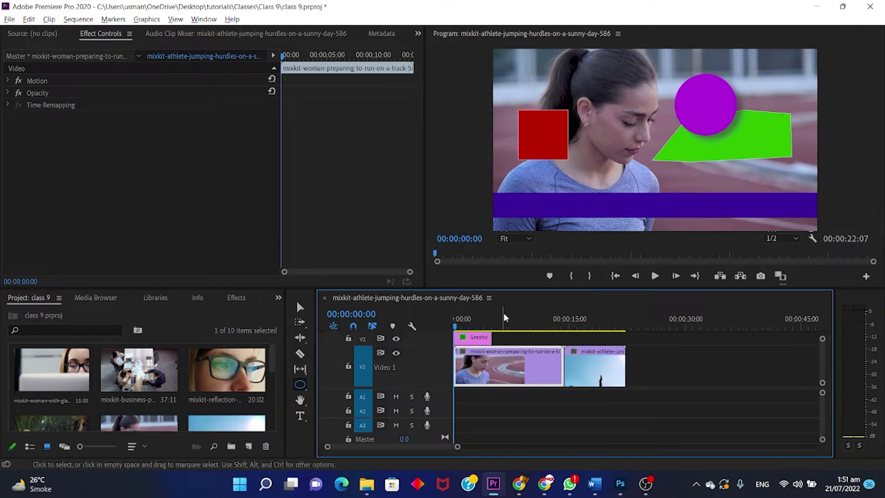
drag(507, 288, 508, 249)
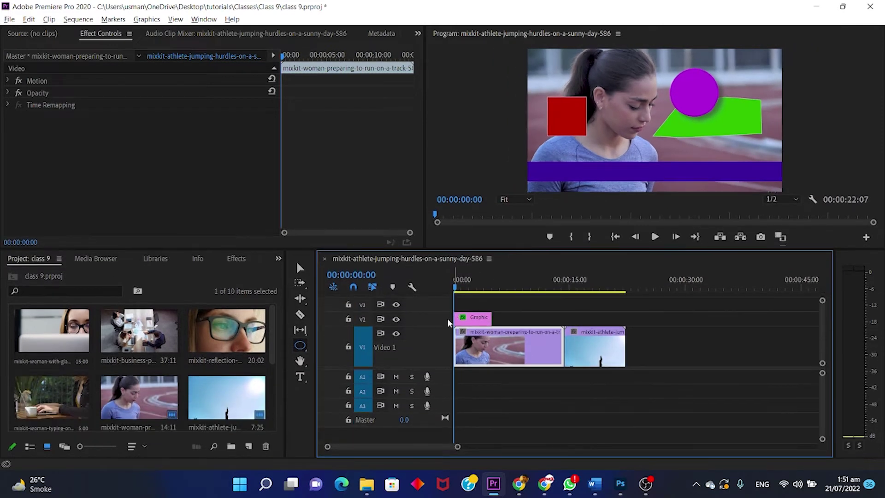
drag(442, 328, 443, 318)
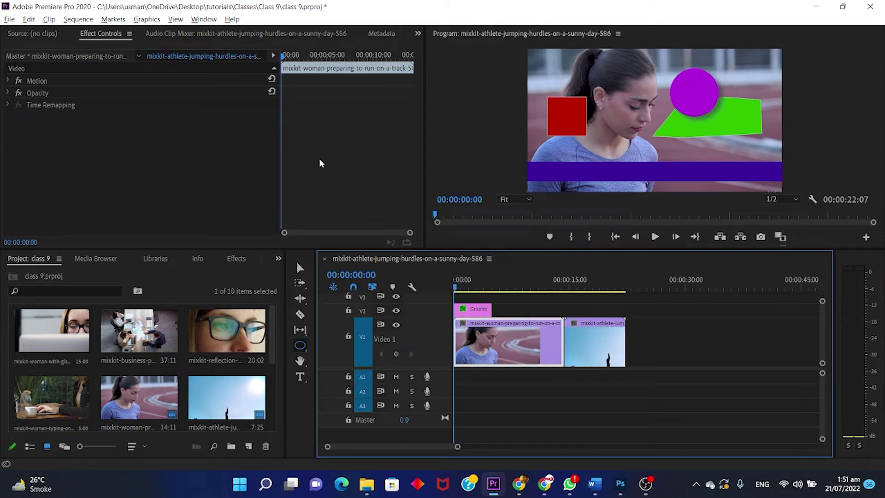
Show video keyframes on timeline clips and put the playhead at about 5:05
click(413, 288)
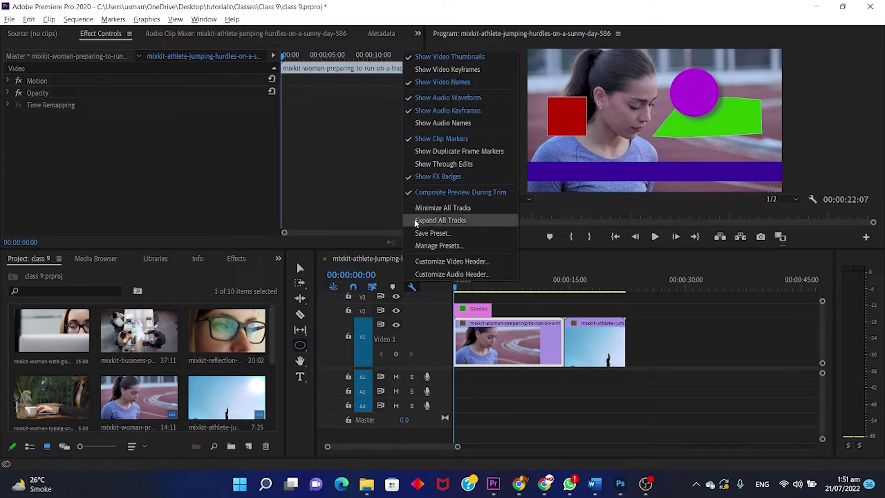
click(473, 71)
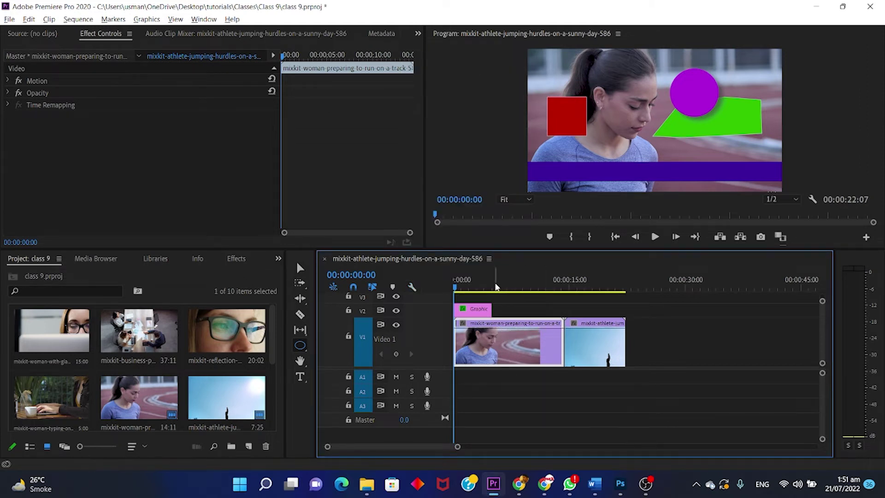
click(494, 285)
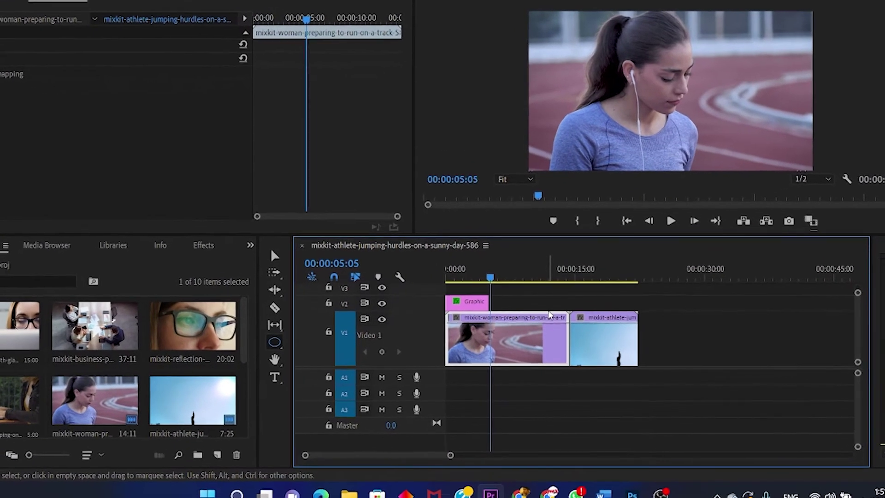
Zoom in and use the Pen tool to add two opacity keyframes near the woman clip's start
key(=)
key(=)
key(=)
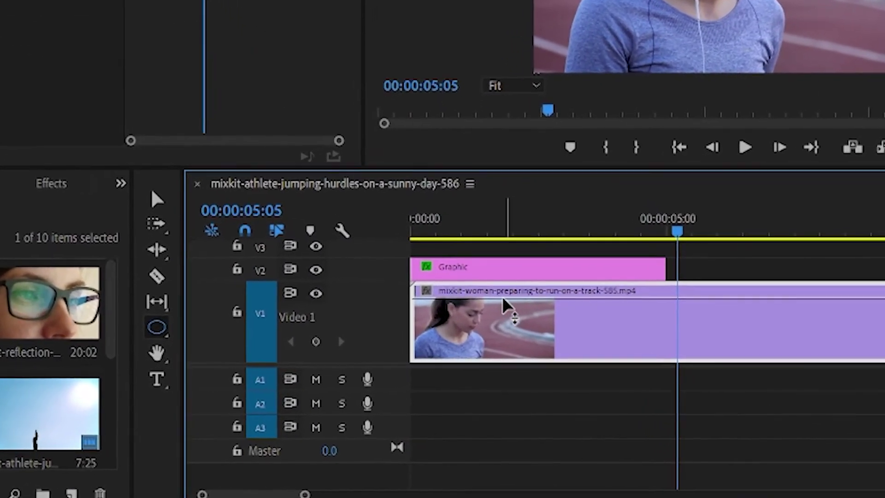
mouse_move(493, 308)
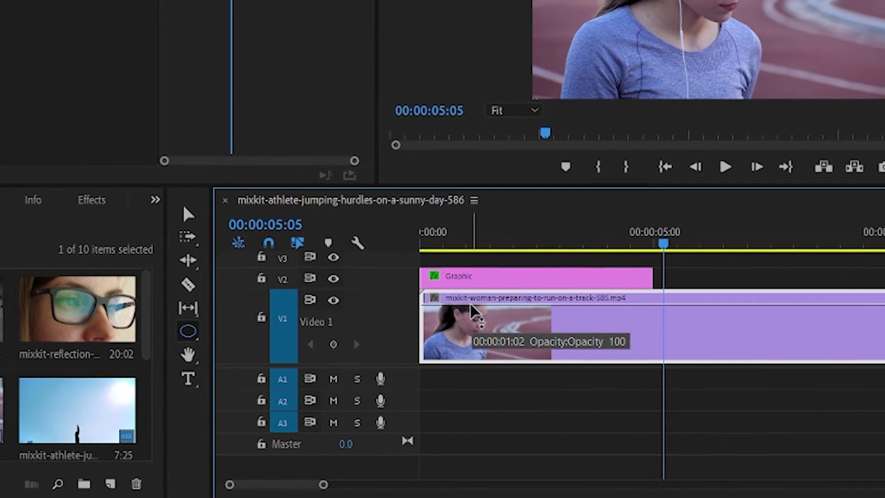
click(182, 337)
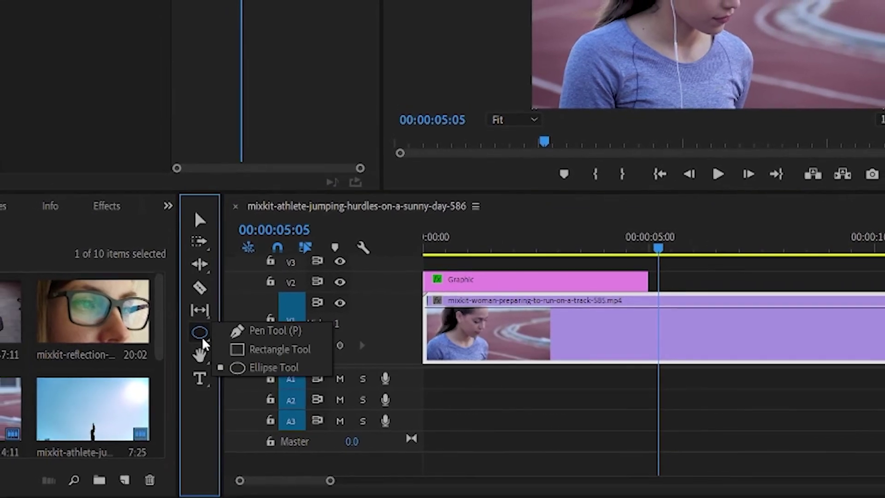
drag(196, 332, 258, 331)
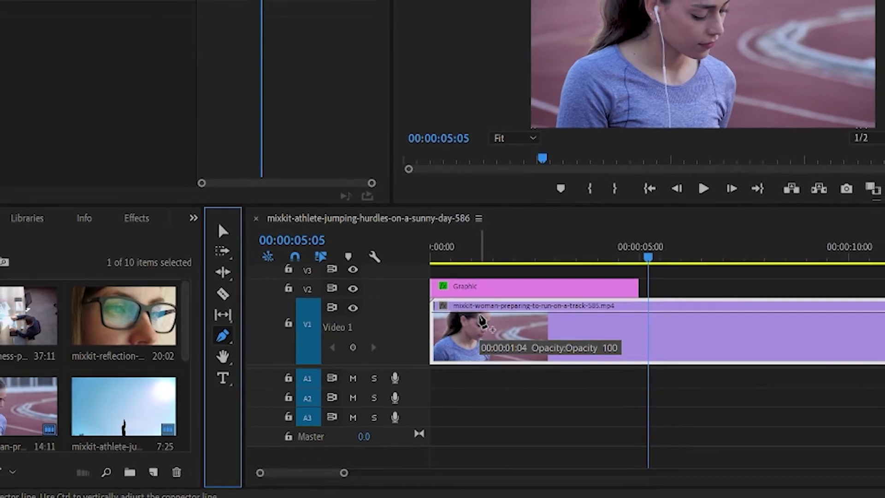
click(481, 314)
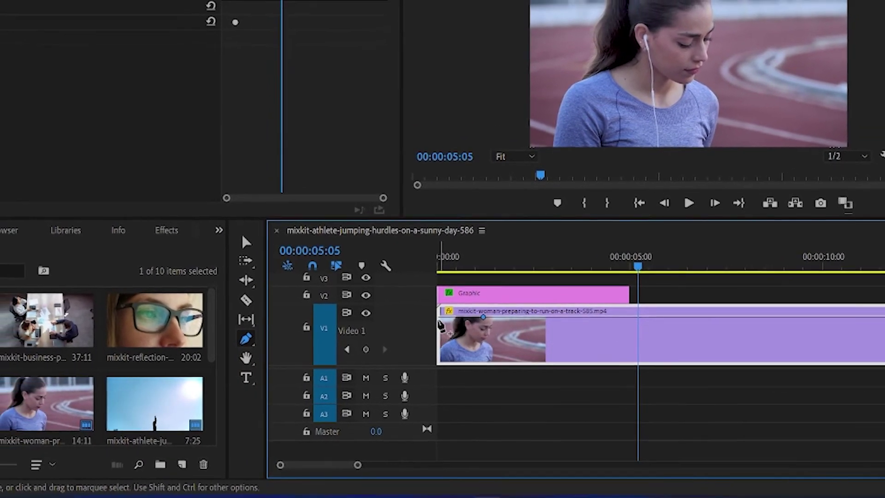
click(440, 323)
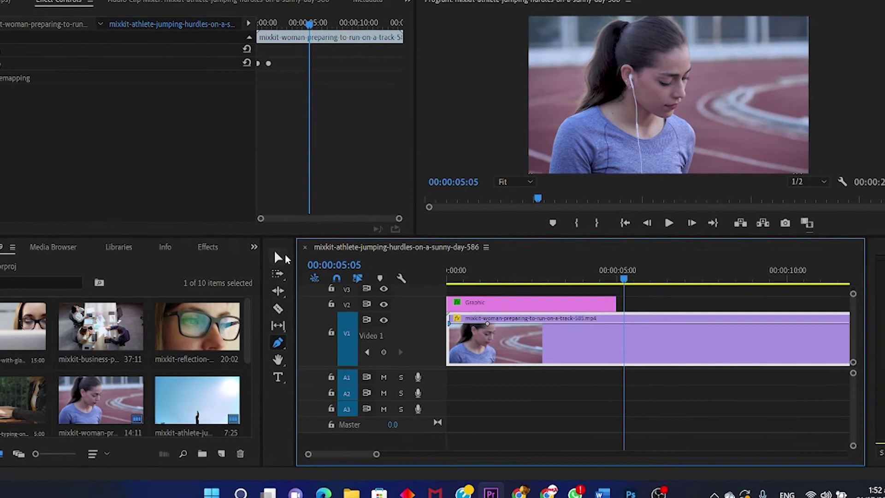
Move the Graphic clip later, preview the sequence, then delete the Graphic clip from V2
click(279, 257)
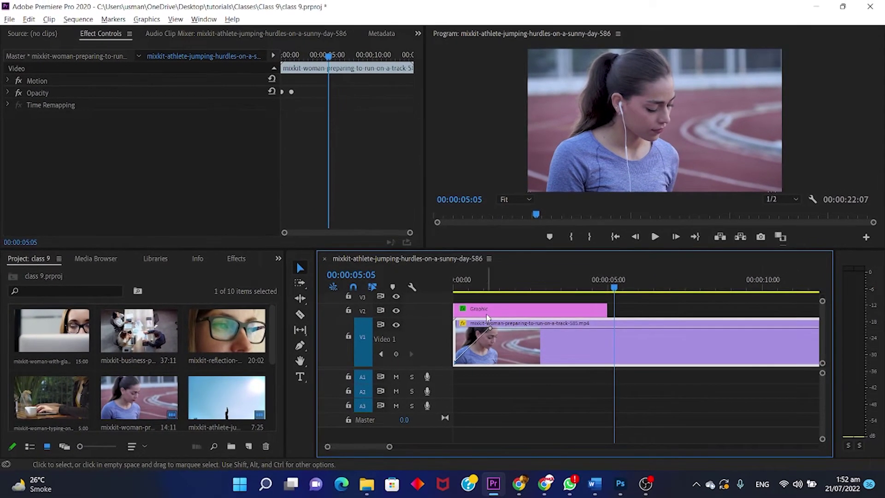
mouse_move(488, 317)
mouse_down()
mouse_move(717, 318)
mouse_move(677, 308)
mouse_up()
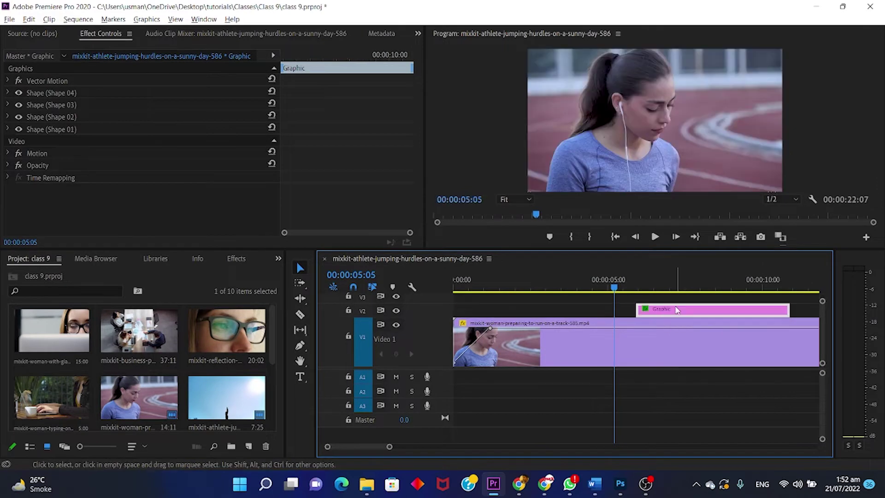
key(Home)
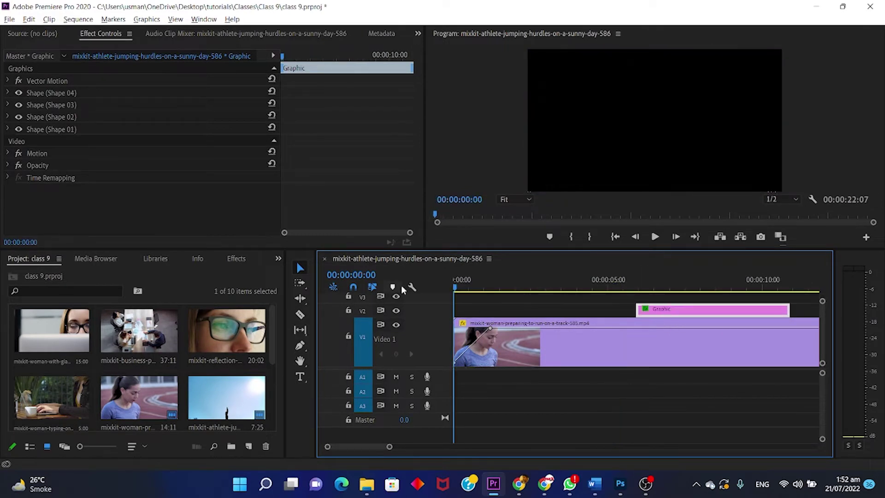
key(space)
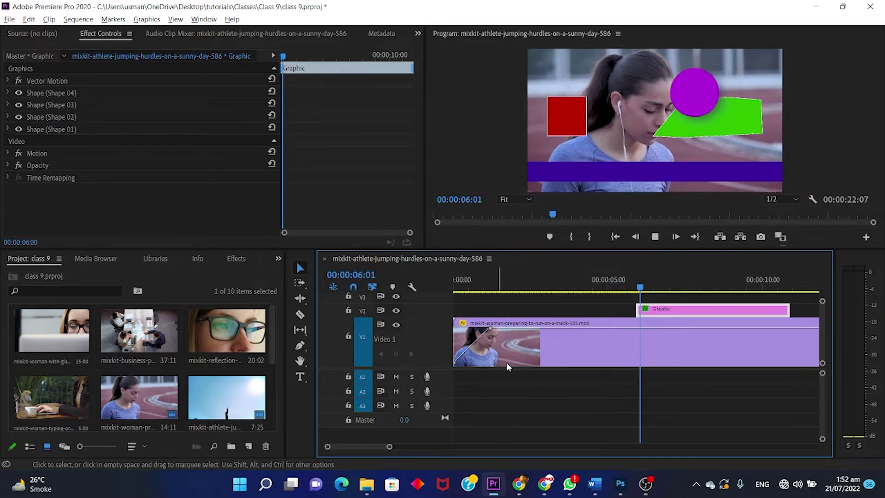
key(space)
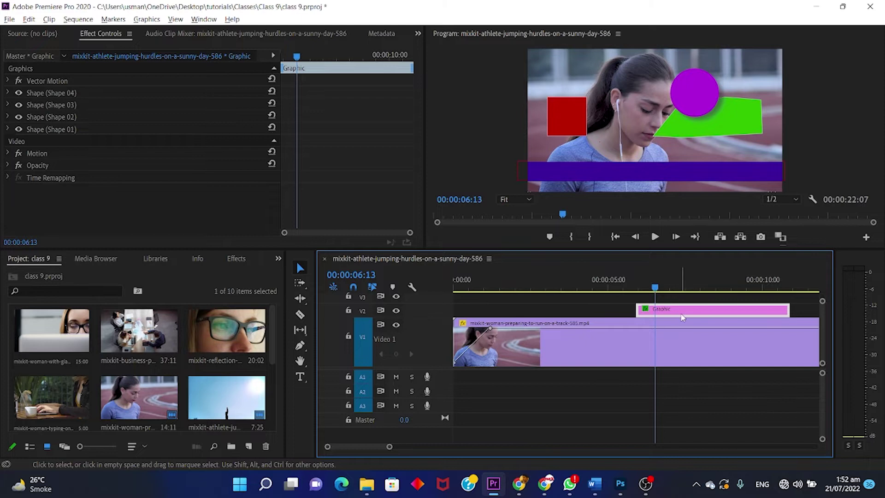
key(Delete)
key(Home)
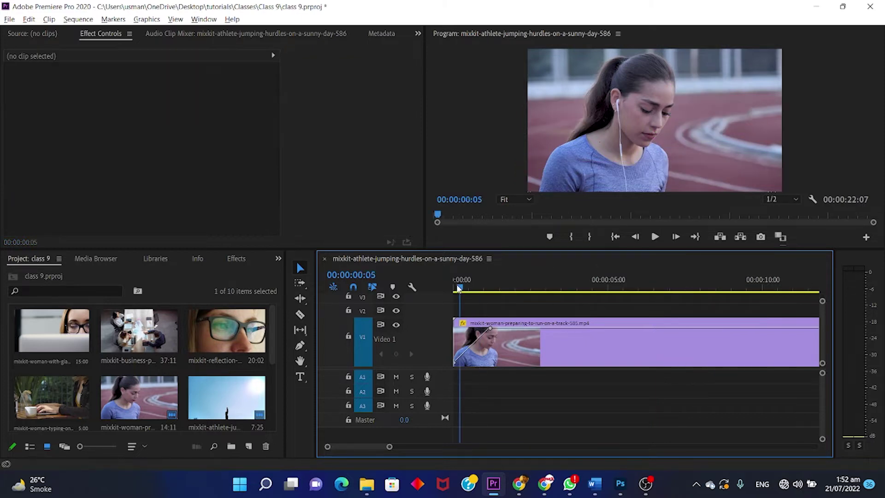
Shift the opacity keyframe later for the woman clip's fade-in, preview it, and fit the sequence
drag(490, 327, 525, 327)
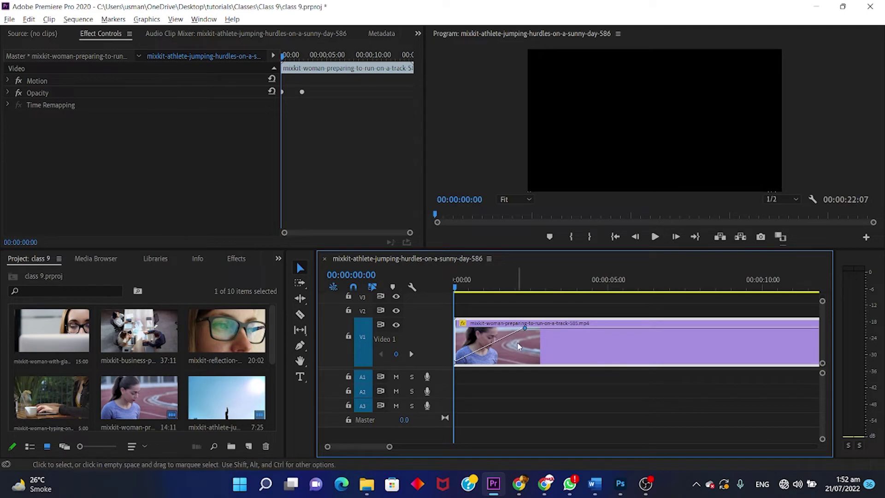
key(space)
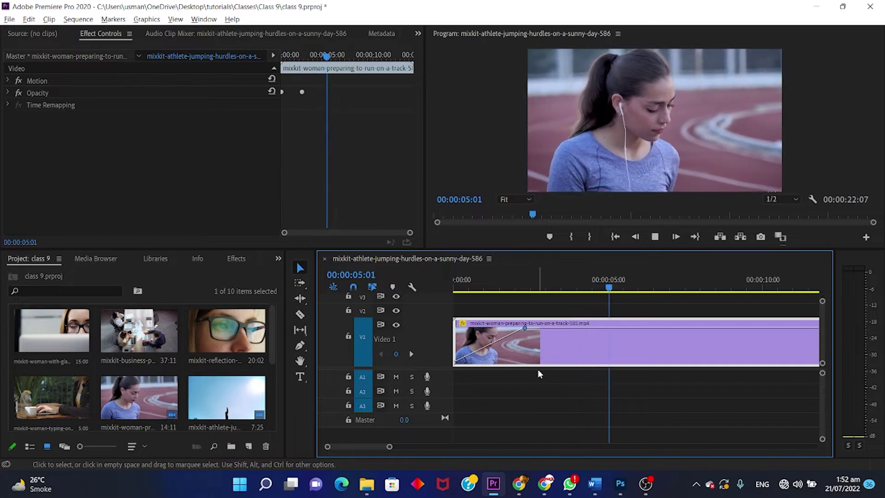
key(space)
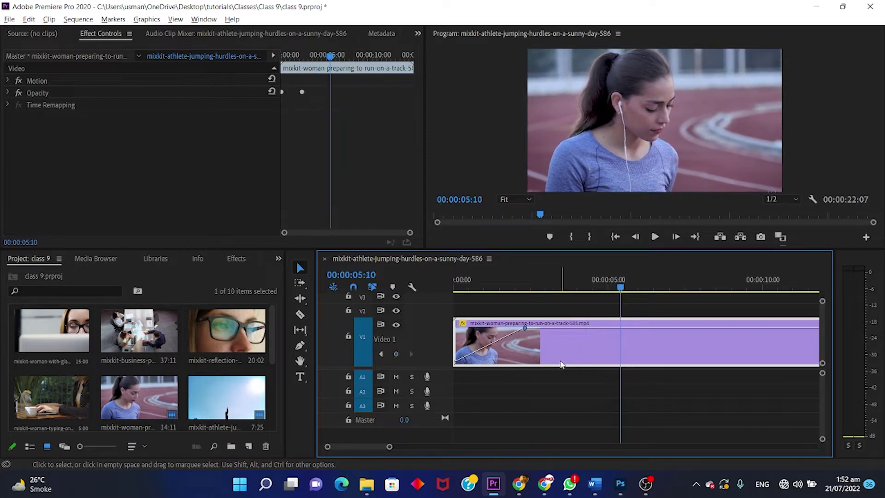
key(backslash)
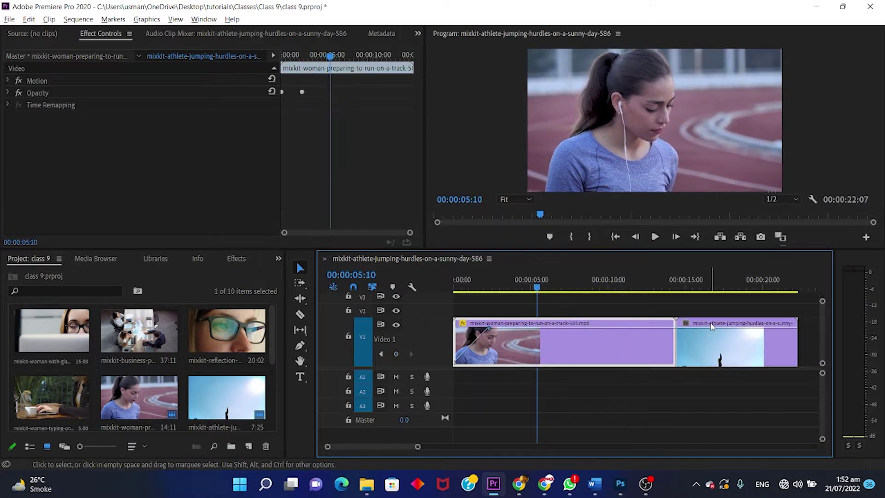
Move the hurdles clip onto V2 at about 5 s and make V2 taller
drag(713, 326, 604, 317)
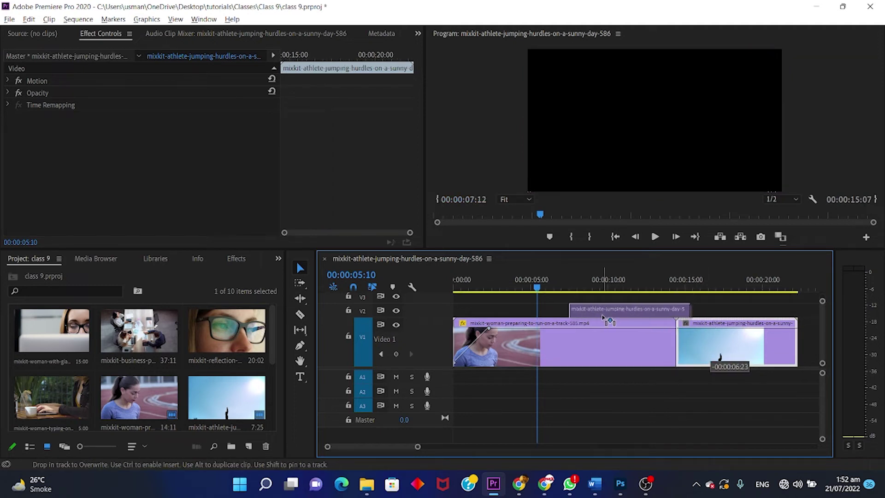
drag(578, 316, 575, 318)
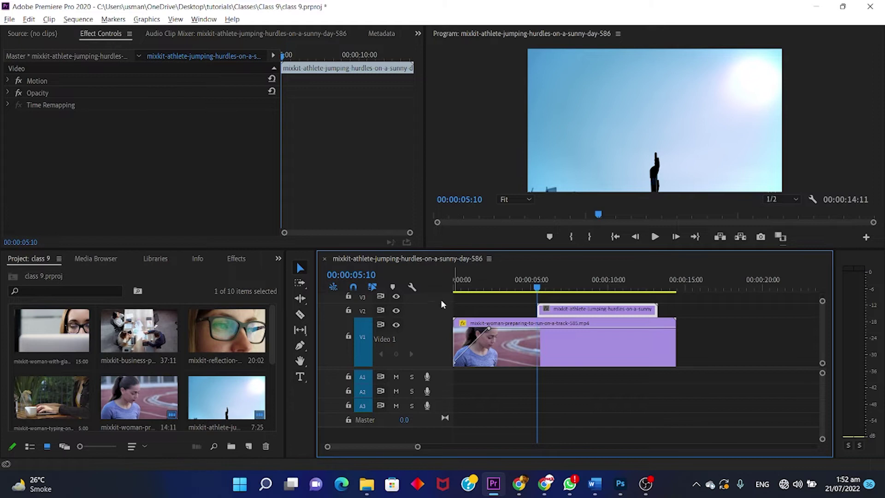
drag(441, 303, 435, 323)
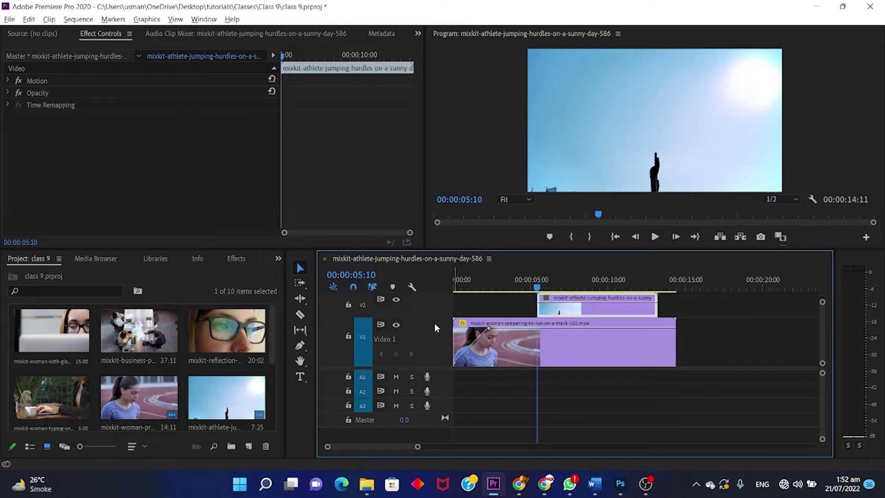
Drag the hurdles clip's first opacity keyframe to 0 for a fade-in and preview it
scroll(443, 330, up, 1)
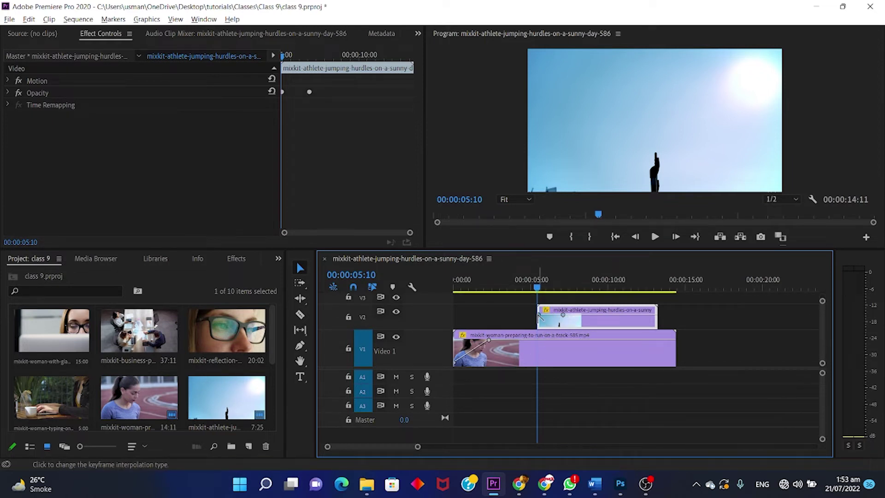
drag(541, 315, 538, 326)
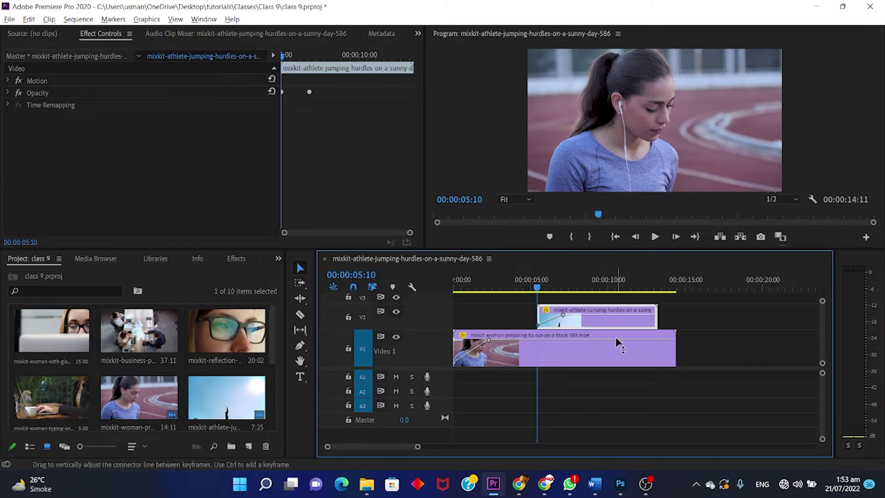
key(space)
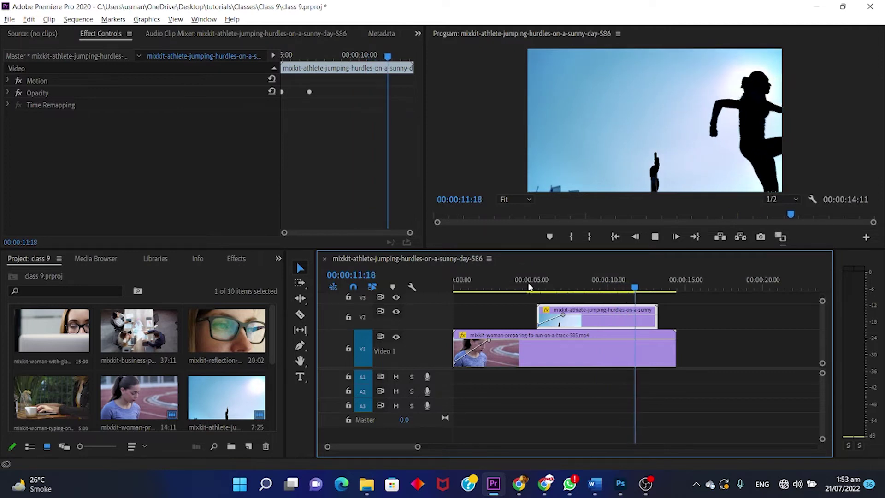
key(space)
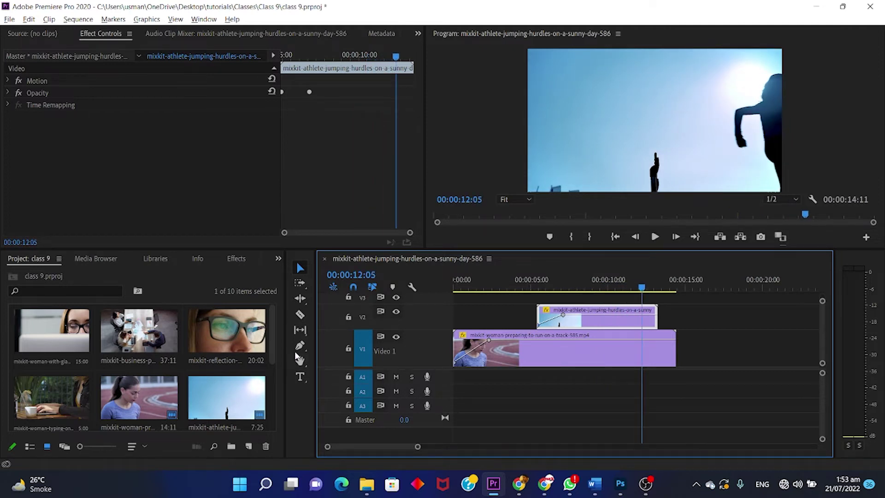
Add two opacity keyframes at the hurdles clip's end and lower the last one to 0
drag(300, 346, 338, 342)
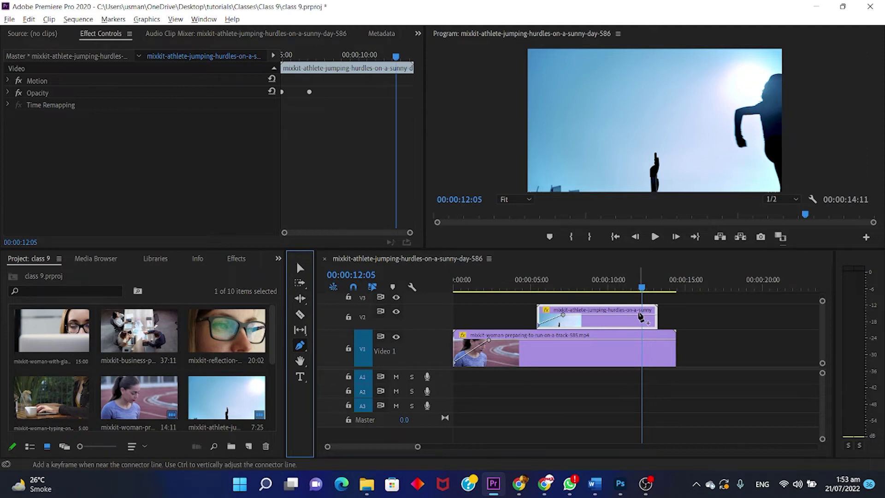
click(631, 315)
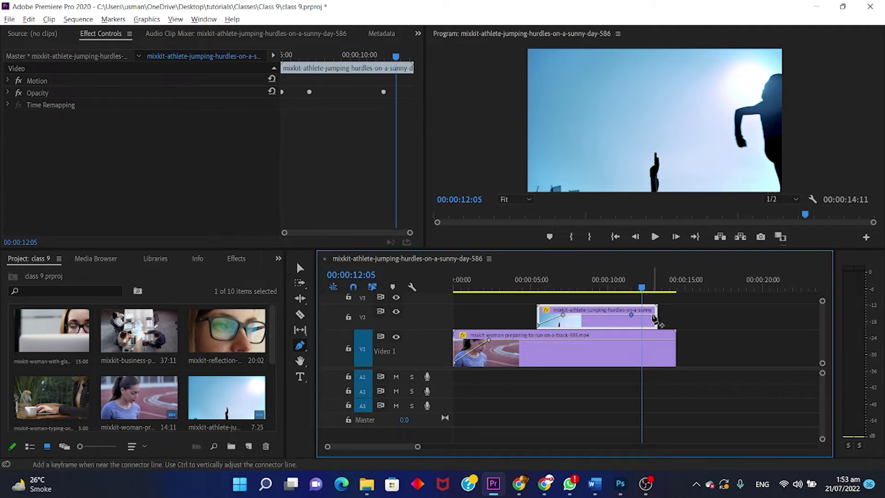
click(654, 316)
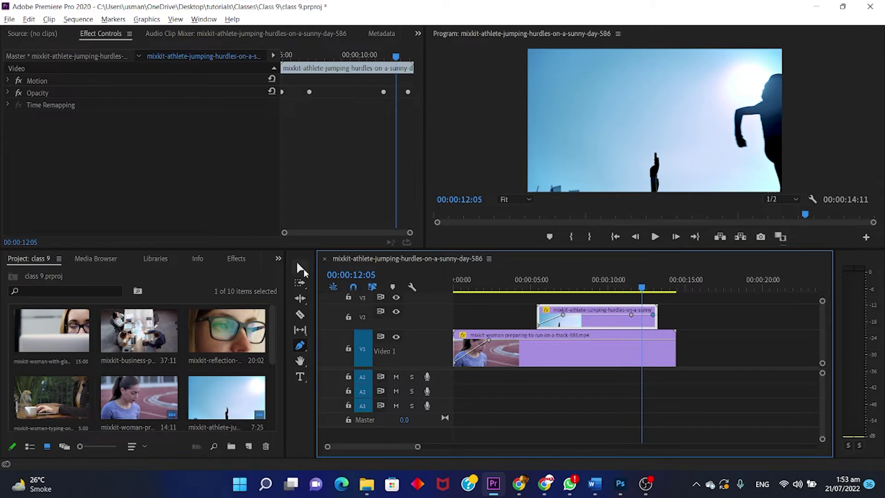
click(302, 268)
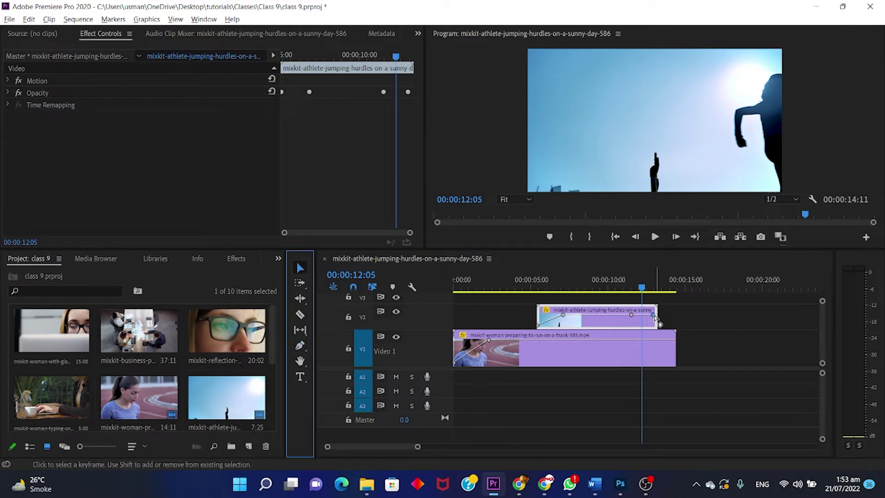
drag(654, 315, 656, 325)
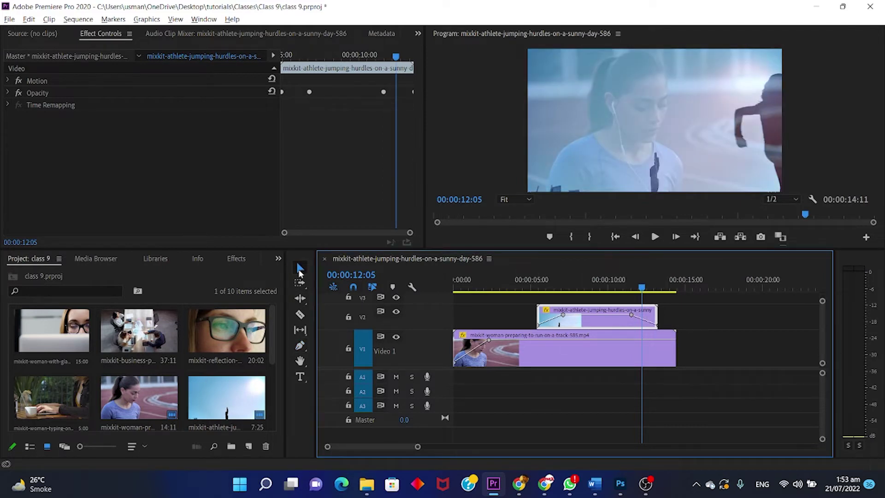
Preview the hurdles overlay by playing the sequence from about 5 seconds
click(538, 278)
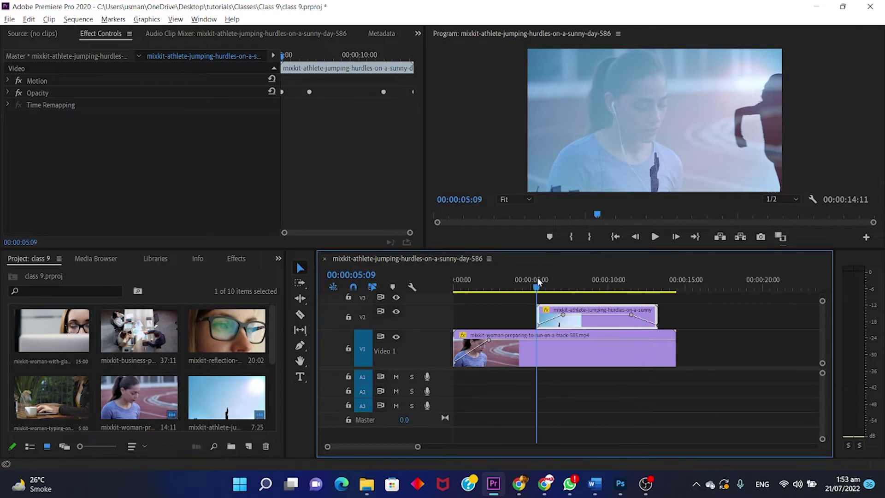
key(space)
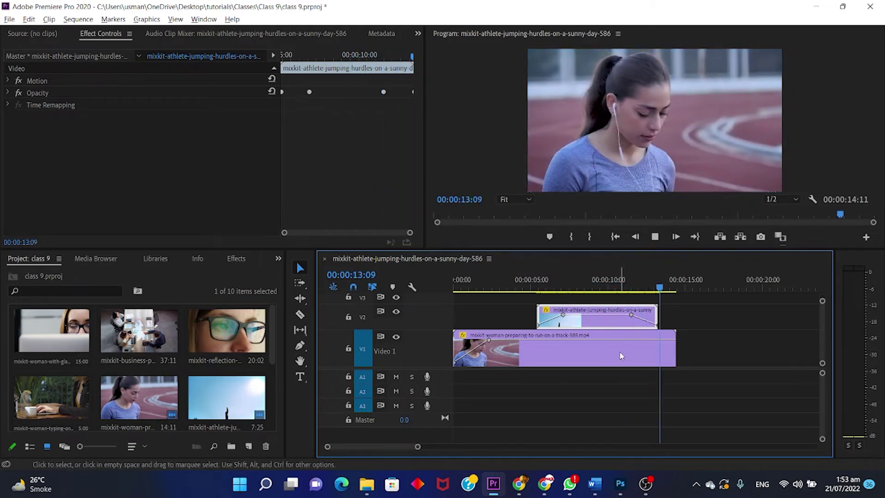
key(space)
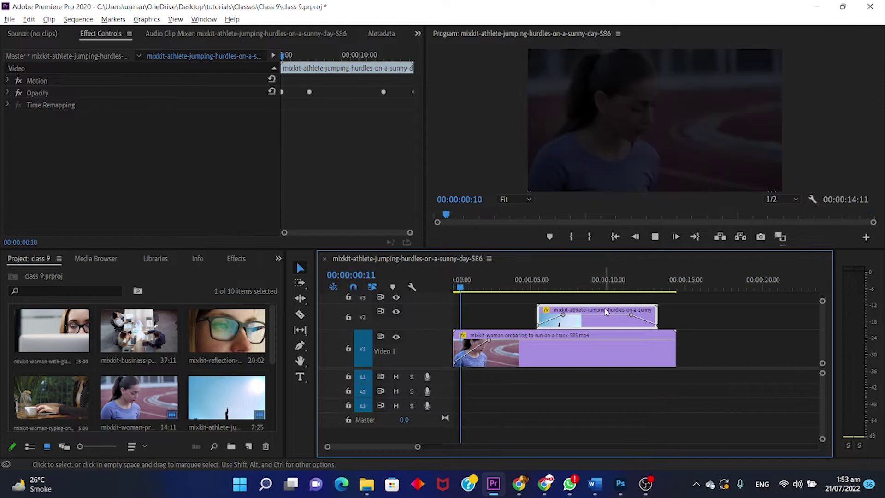
key(space)
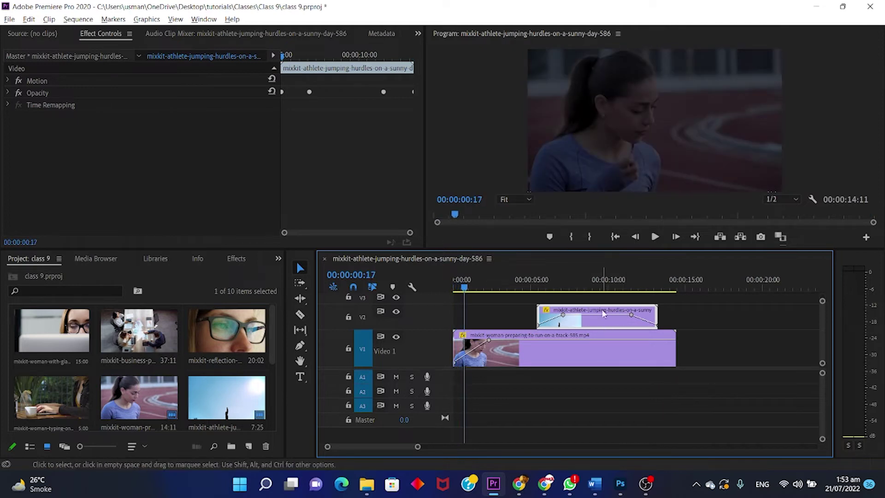
Shift the hurdles clip 16 frames earlier and replay the sequence from the start
drag(595, 308, 583, 311)
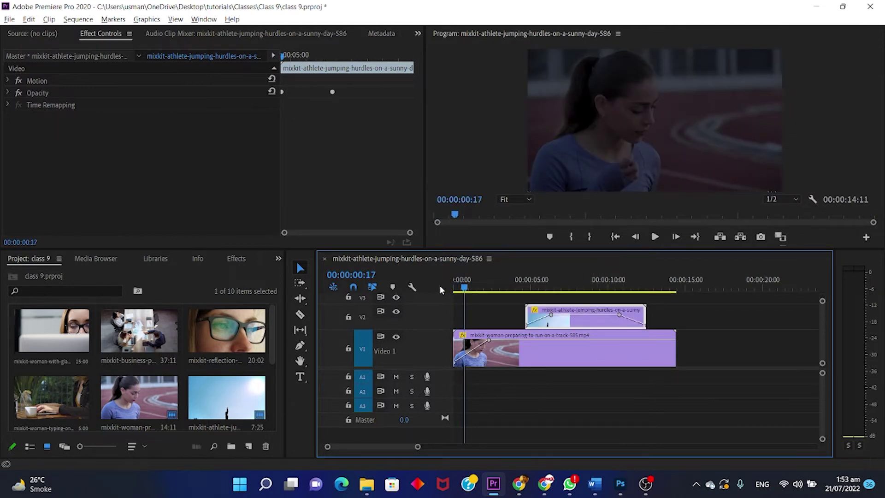
drag(462, 287, 442, 283)
key(space)
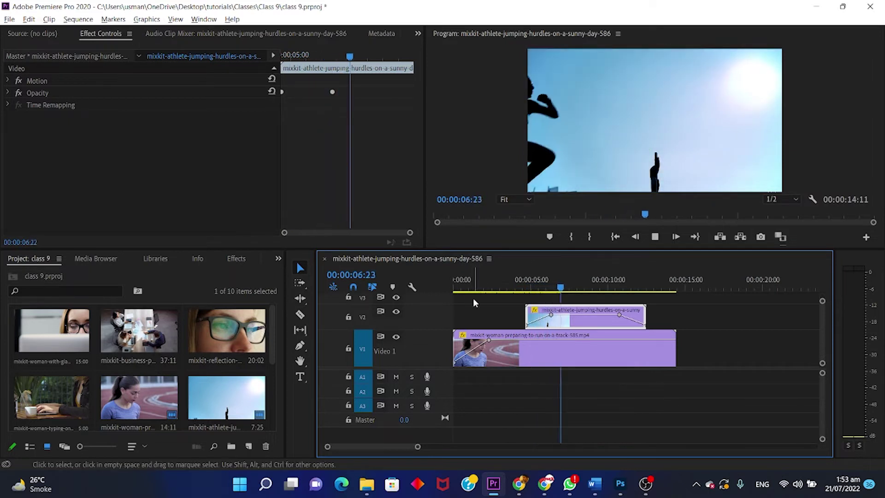
click(680, 316)
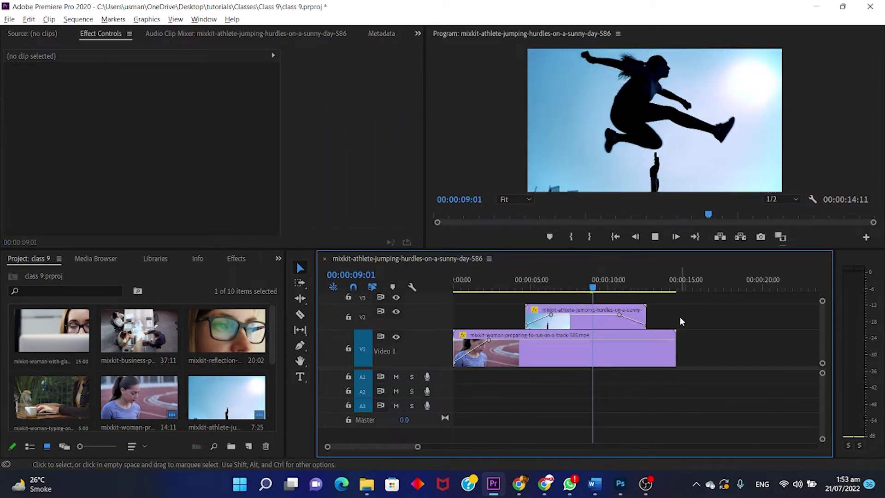
key(space)
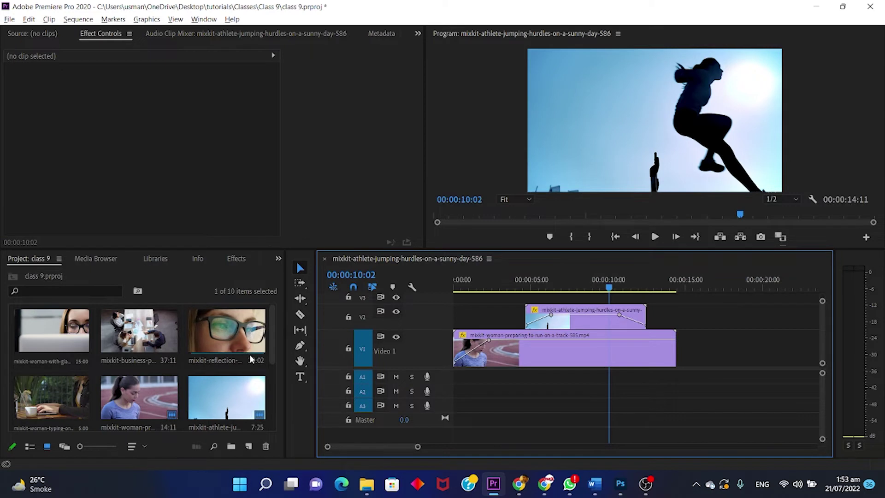
scroll(253, 387, down, 3)
Place mixkit-hazy-after-hours-132.mp3 on A1 at the sequence start and play it
click(123, 341)
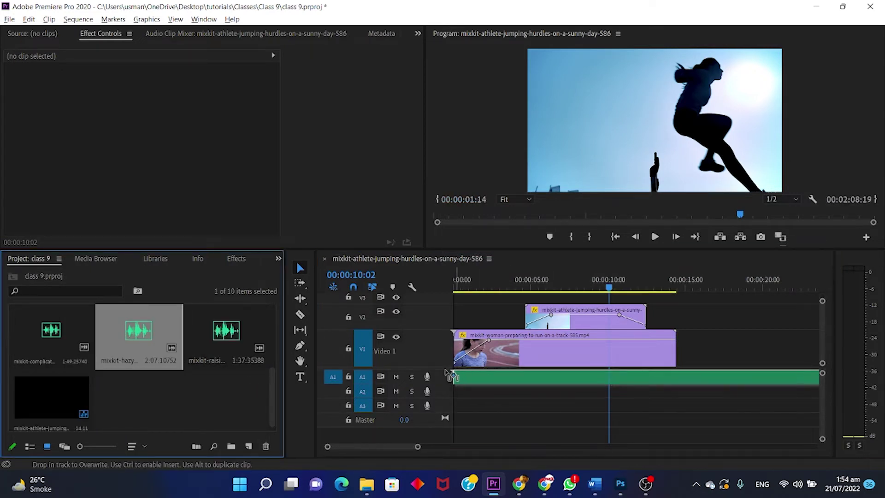
drag(580, 412, 508, 335)
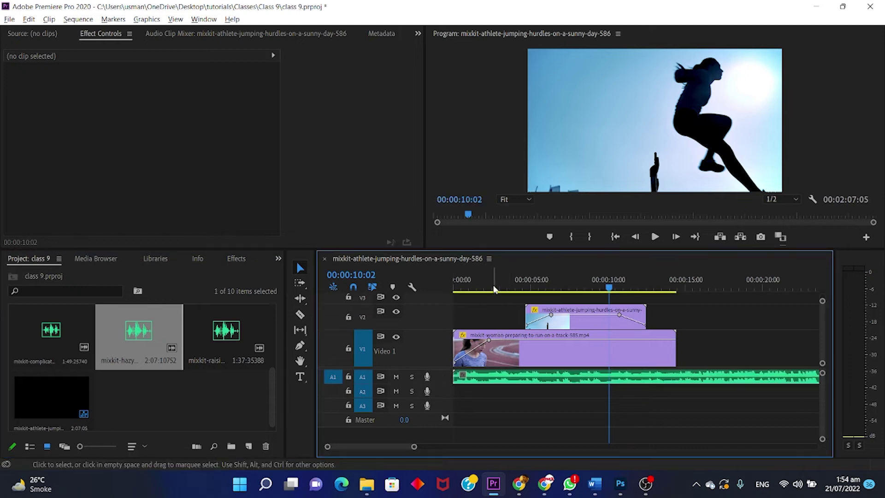
click(466, 288)
key(space)
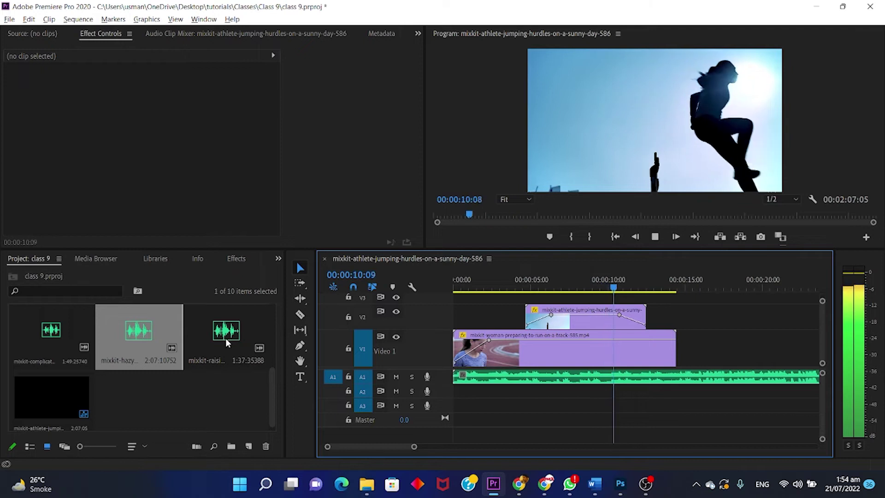
key(space)
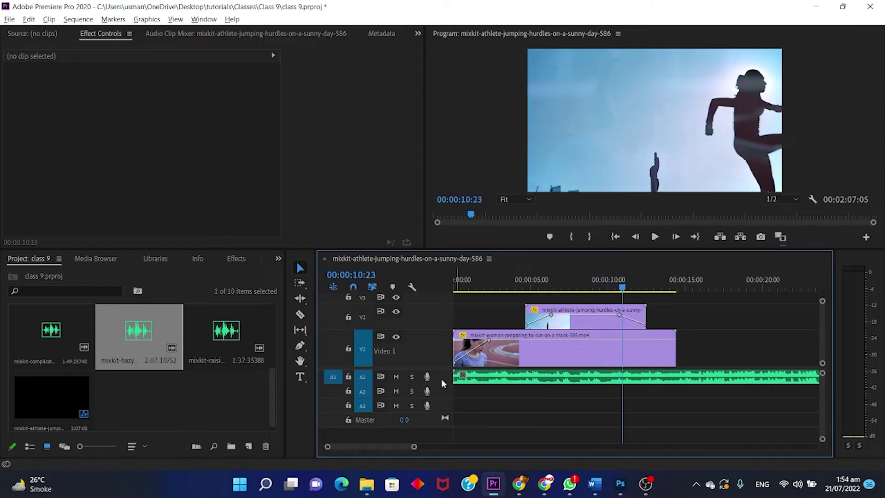
Make A1 taller and move the hazy music clip down onto A2
drag(442, 383, 382, 401)
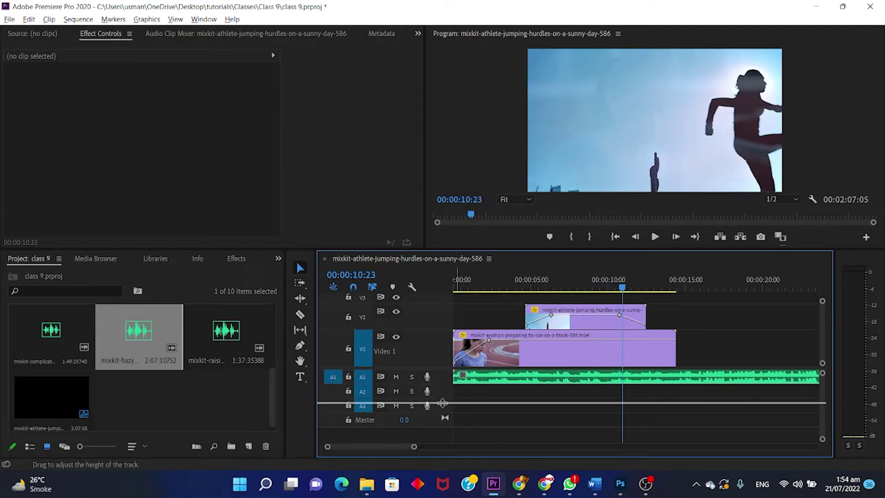
click(228, 329)
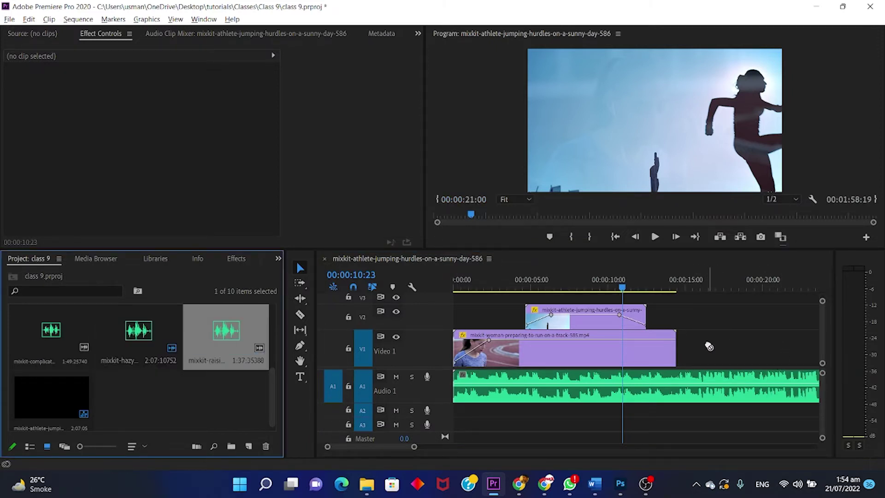
drag(709, 346, 691, 412)
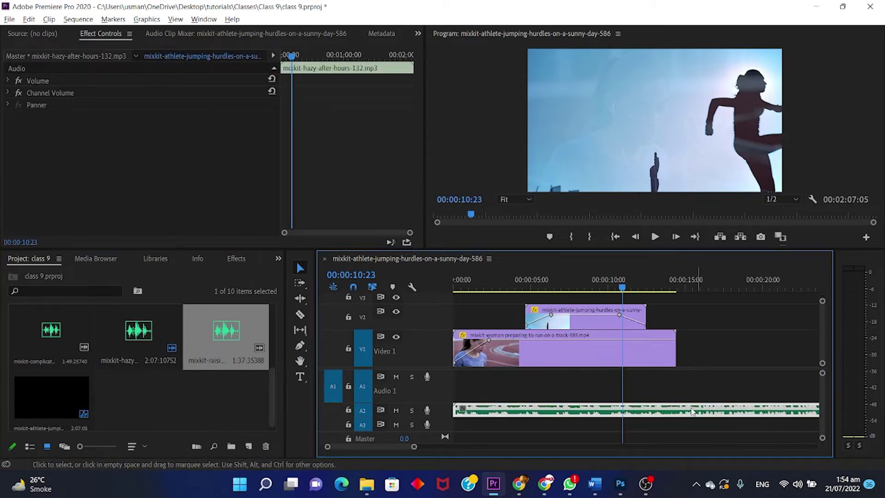
Place the second music item on A1 at 15 s, preview from 13 s, and mute A2
mouse_move(227, 338)
mouse_down()
mouse_move(670, 400)
mouse_move(682, 381)
mouse_up()
click(663, 279)
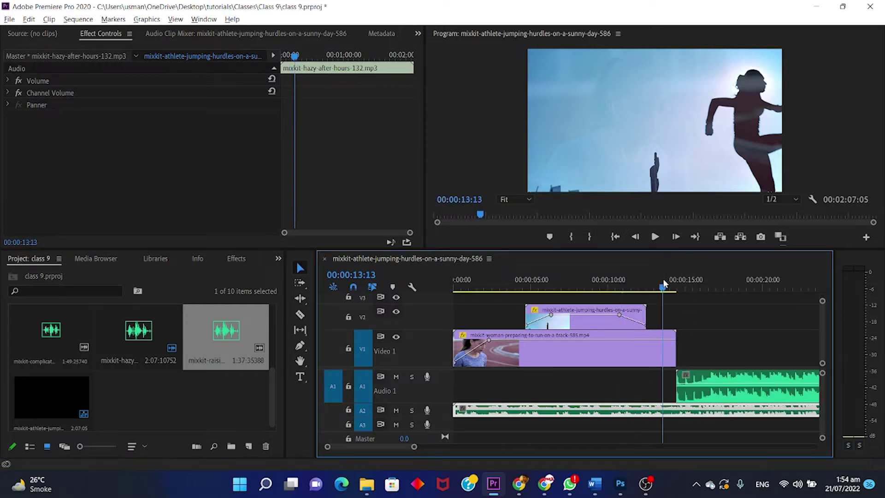
key(space)
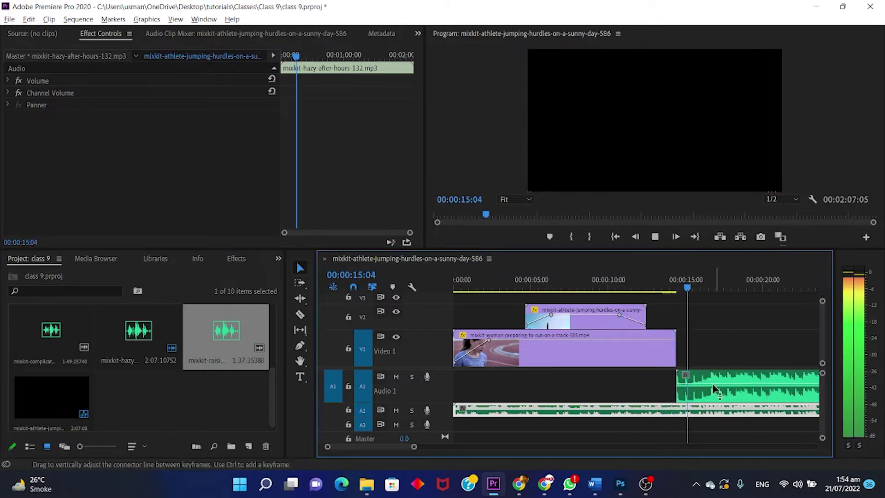
key(space)
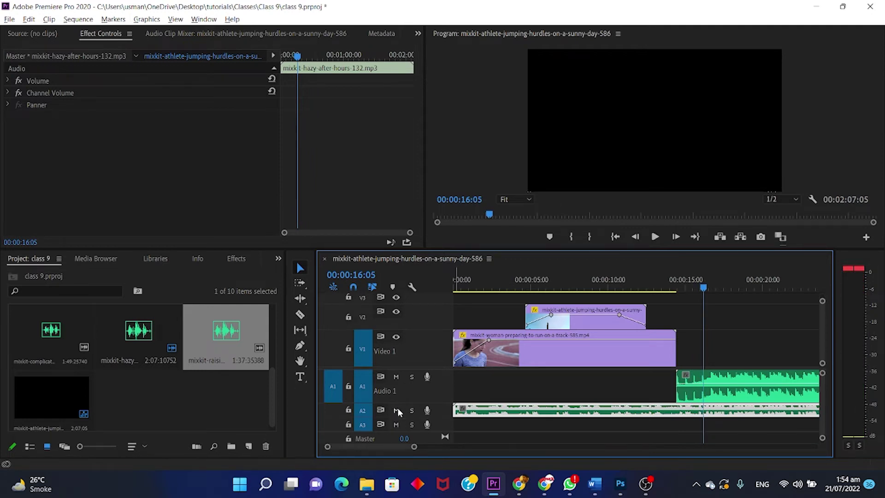
click(397, 408)
Replay from about 13 s, stop at 19:00, and set the playhead to 20:11
click(659, 276)
key(space)
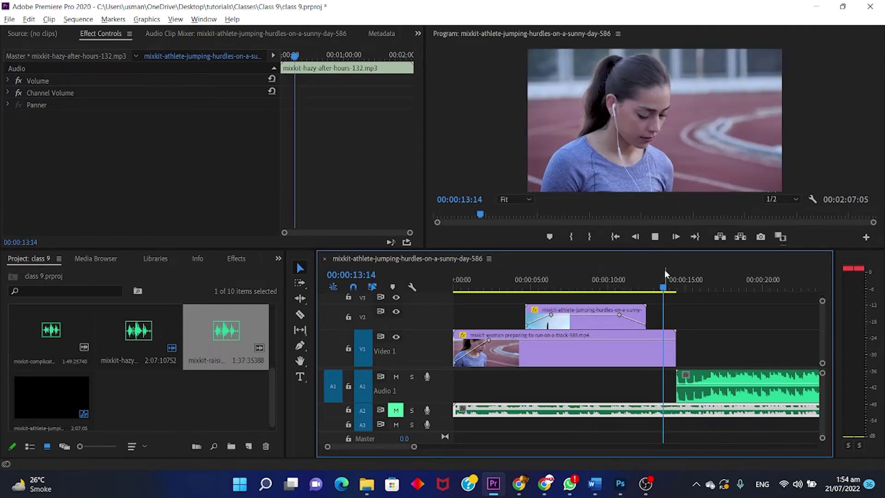
click(782, 323)
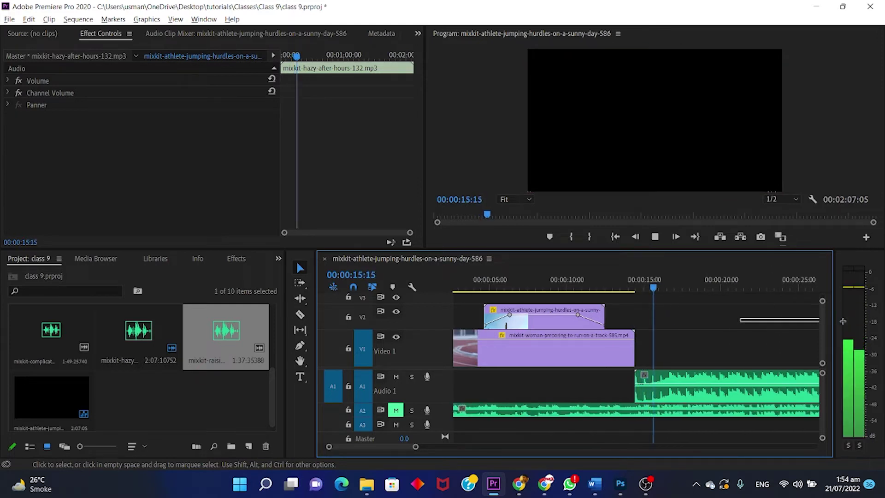
scroll(793, 325, down, 3)
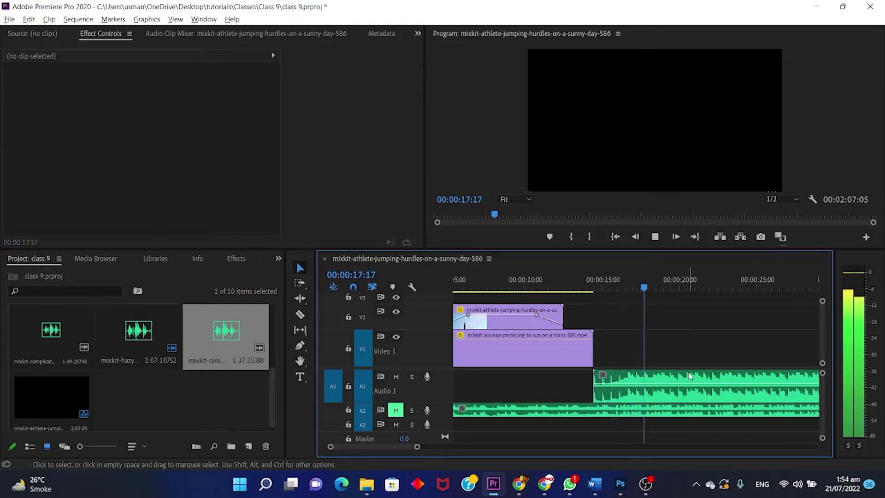
key(space)
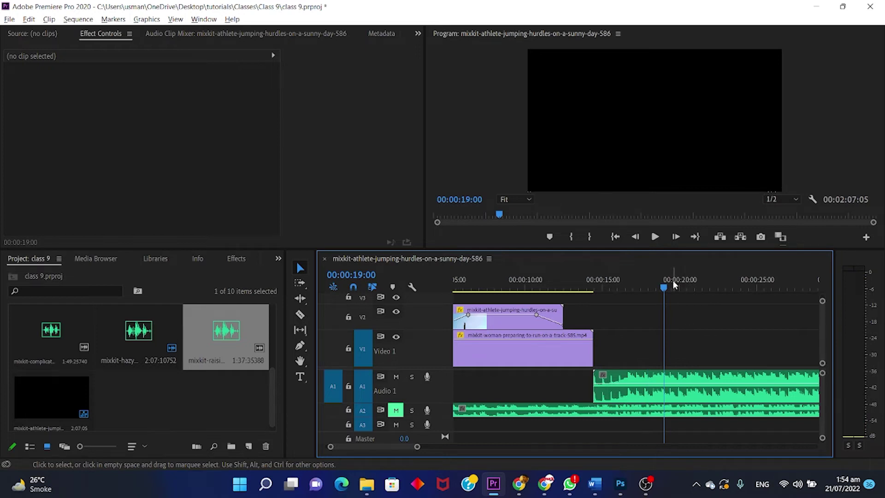
click(688, 280)
Delete the A1 music piece before the 20:11 cut
key(c)
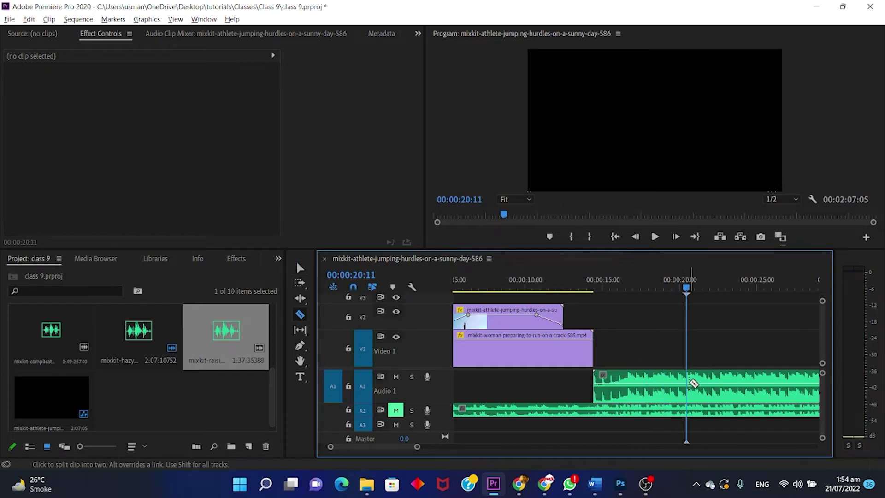
key(v)
click(640, 374)
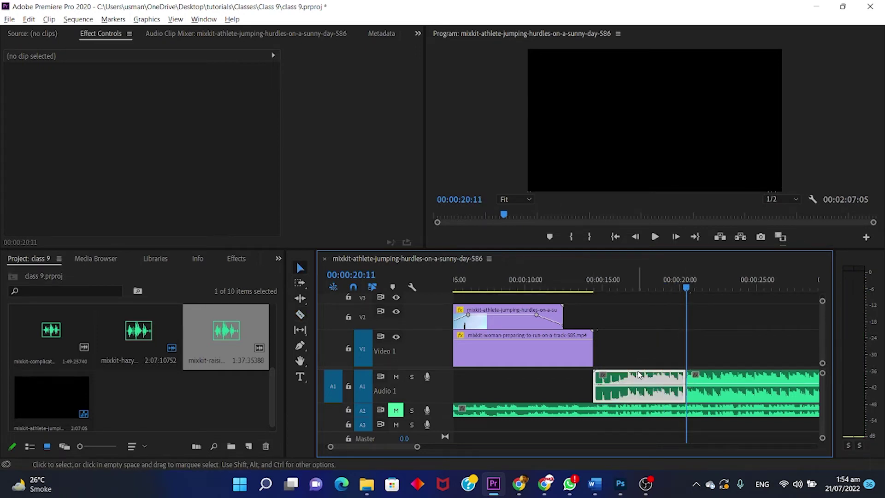
key(Delete)
Cut the A1 music at 26:10 and delete the piece after it
key(space)
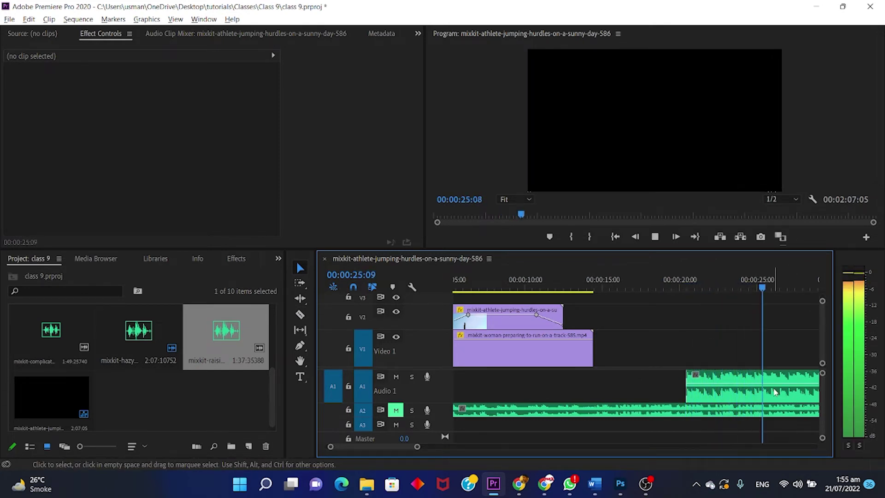
key(space)
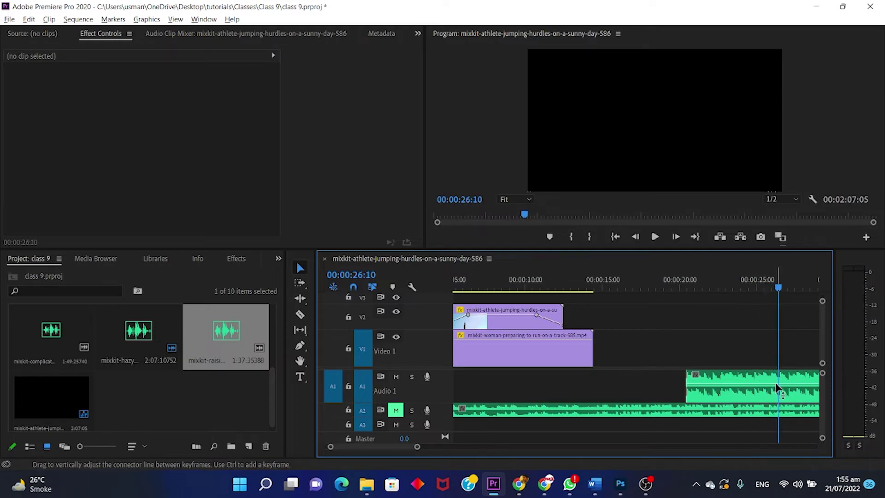
key(c)
click(788, 385)
click(792, 388)
key(Delete)
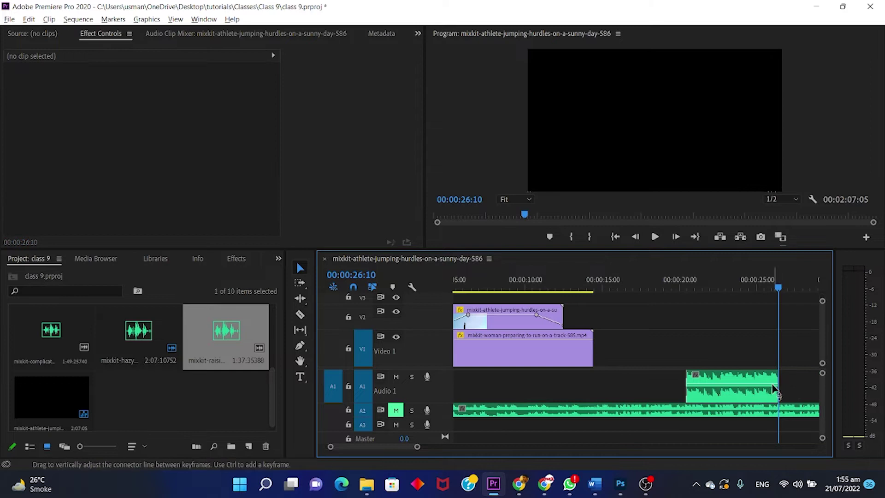
Slide the remaining A1 music left to snap to the video end and lengthen its edge
key(minus)
mouse_move(653, 372)
mouse_down()
mouse_move(621, 381)
mouse_move(641, 376)
mouse_move(538, 376)
mouse_move(524, 393)
mouse_move(546, 379)
mouse_up()
click(621, 381)
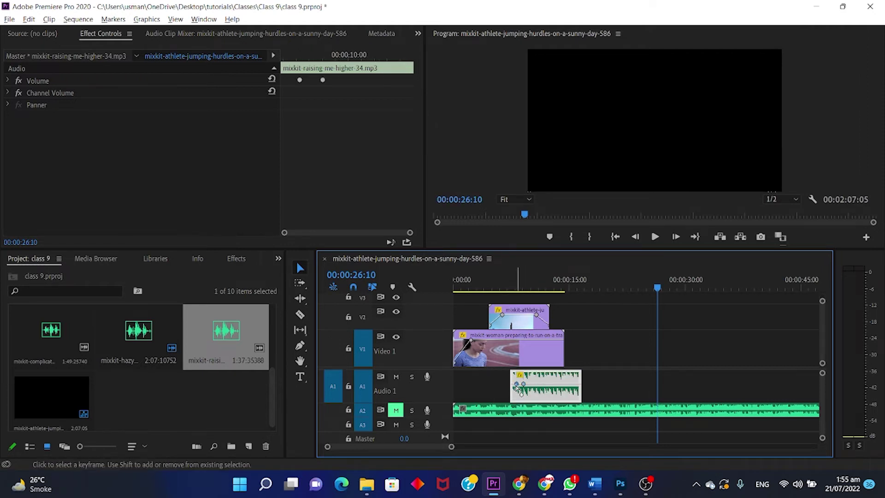
Drop A1's first volume keyframe to -∞ dB and move the second keyframe to 10:12
drag(516, 385, 513, 399)
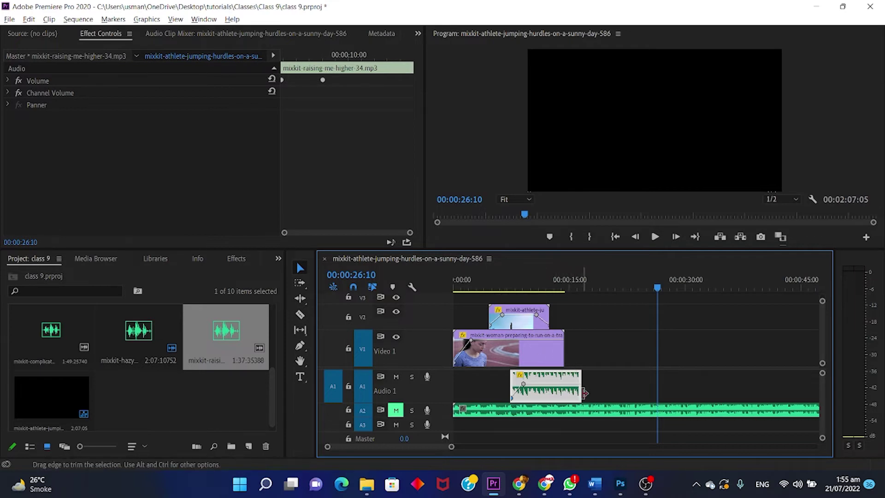
drag(469, 279, 431, 280)
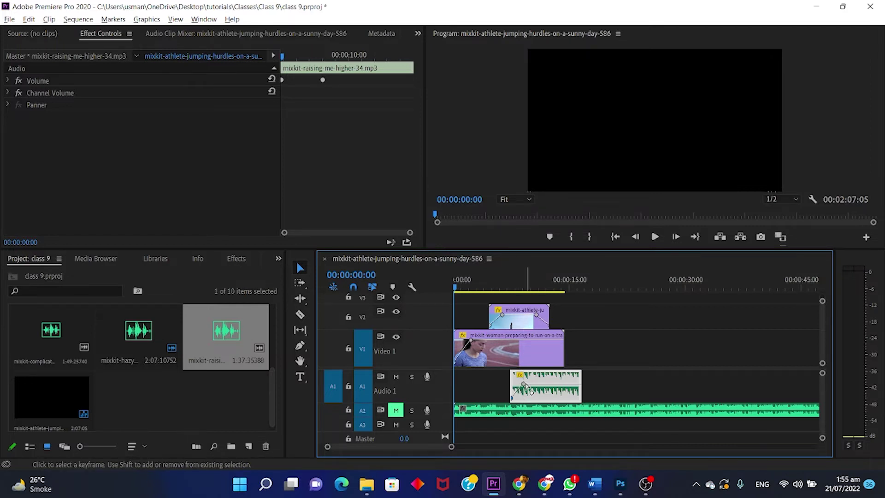
drag(526, 386, 538, 386)
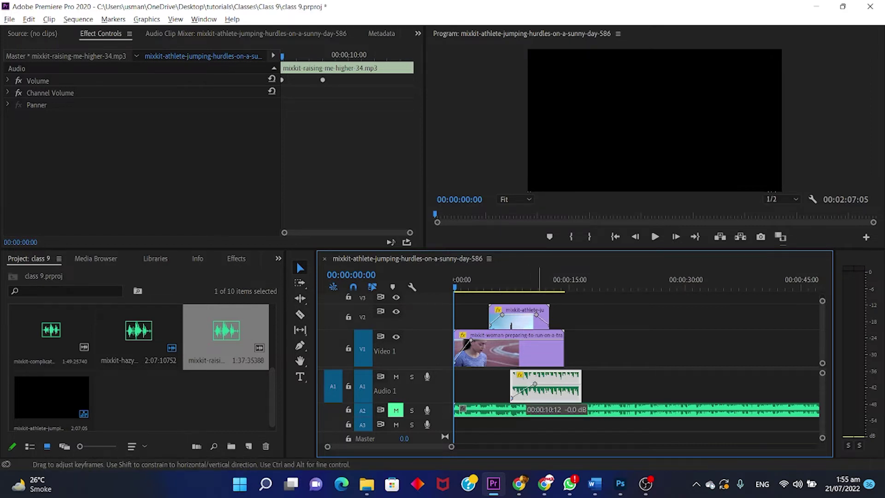
Cut the A2 music where A1 begins and delete the A2 piece after it
key(c)
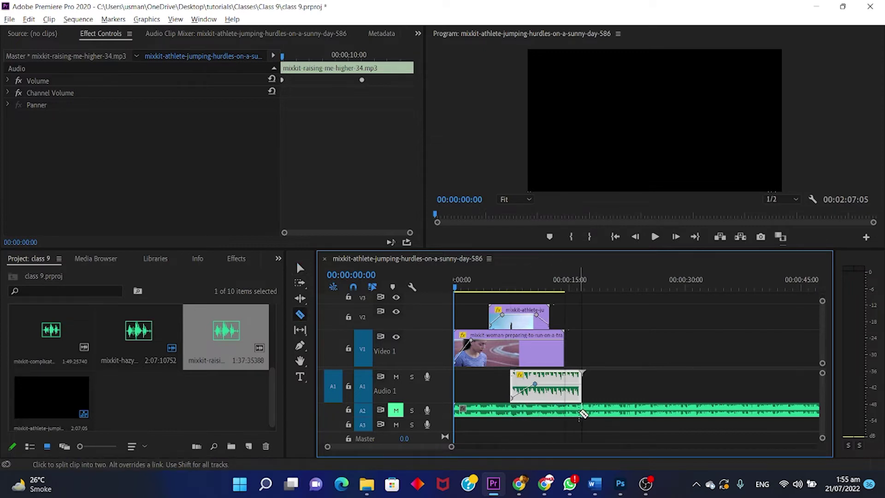
click(512, 412)
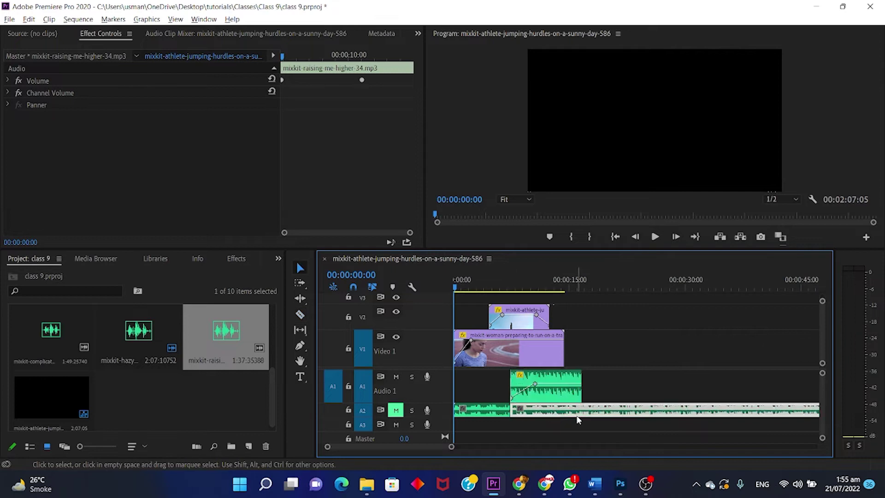
key(v)
click(597, 412)
key(Delete)
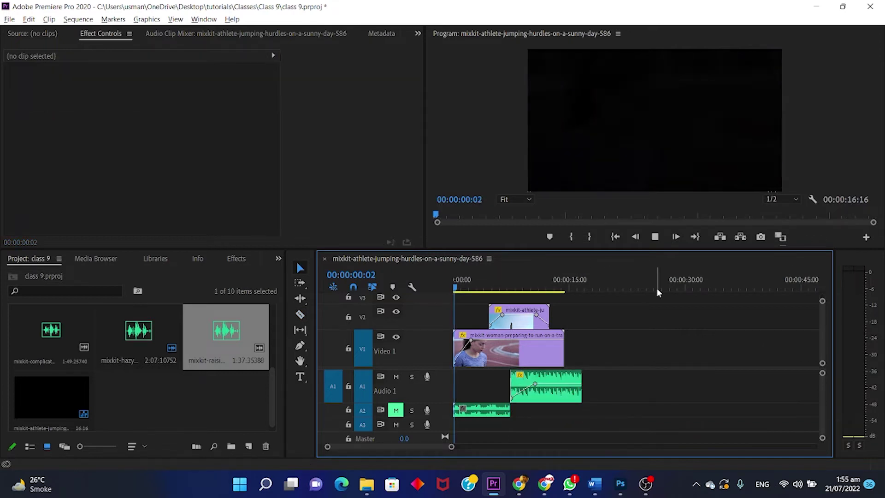
Play the sequence from the start to review the music handover near 7 s
key(space)
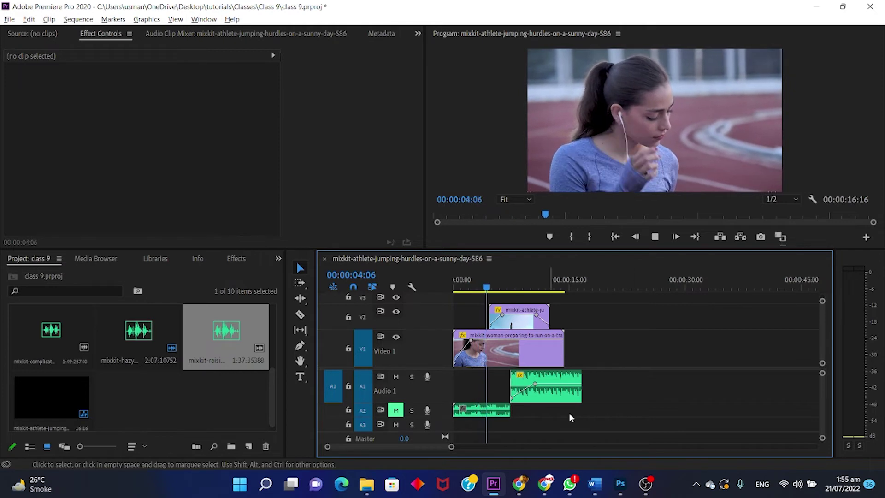
key(space)
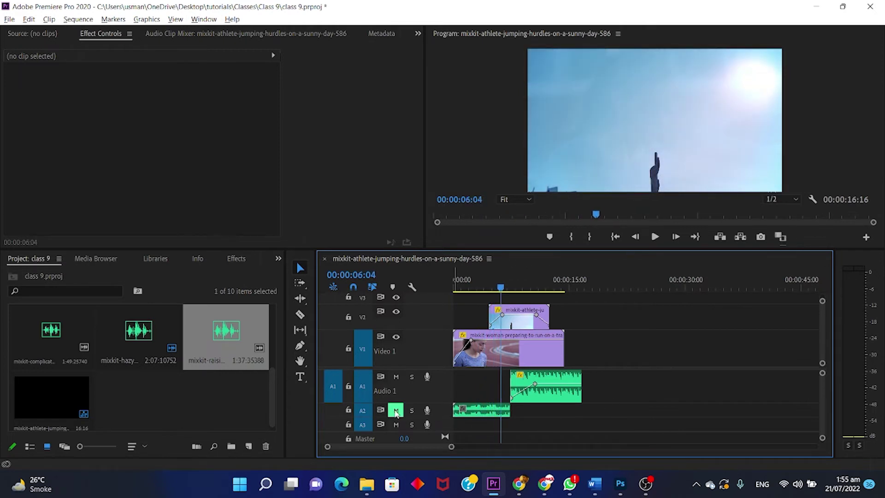
drag(464, 280, 414, 300)
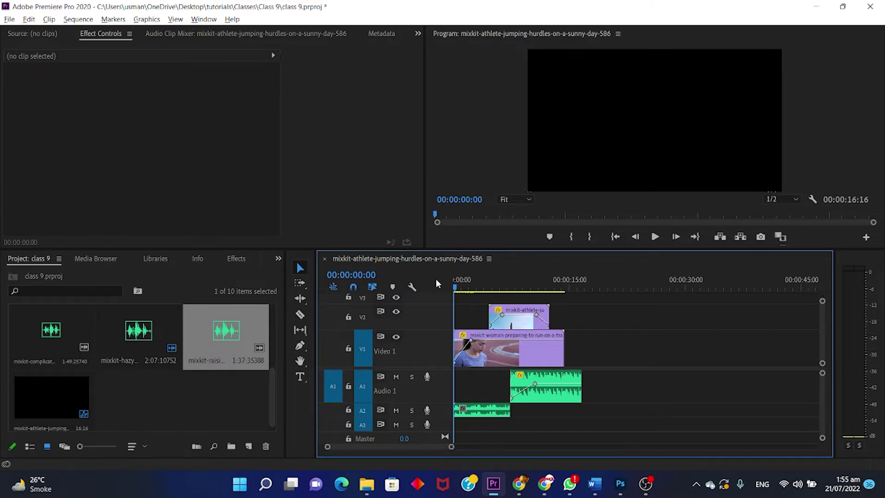
key(space)
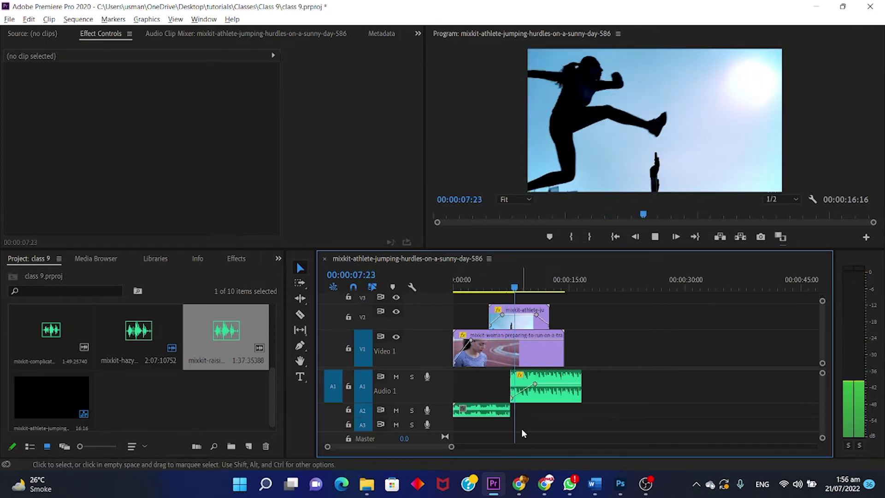
key(space)
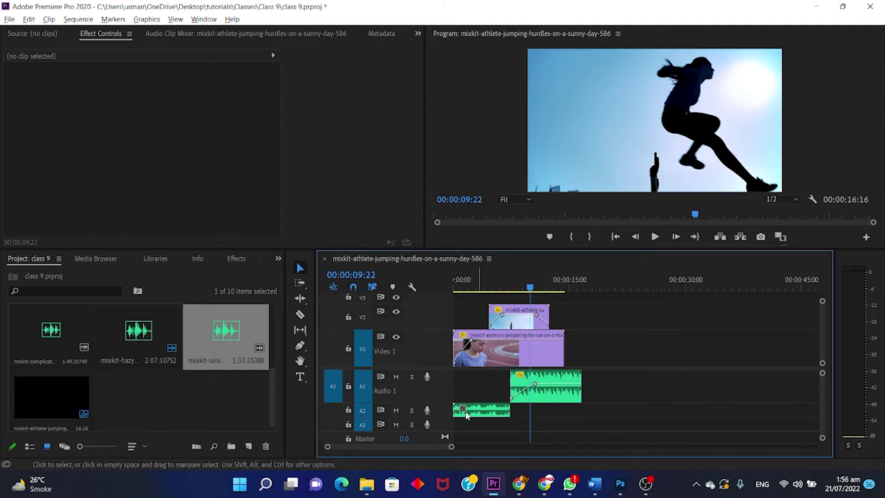
Make the A2 track taller and play the edit again from the start
drag(427, 418, 428, 431)
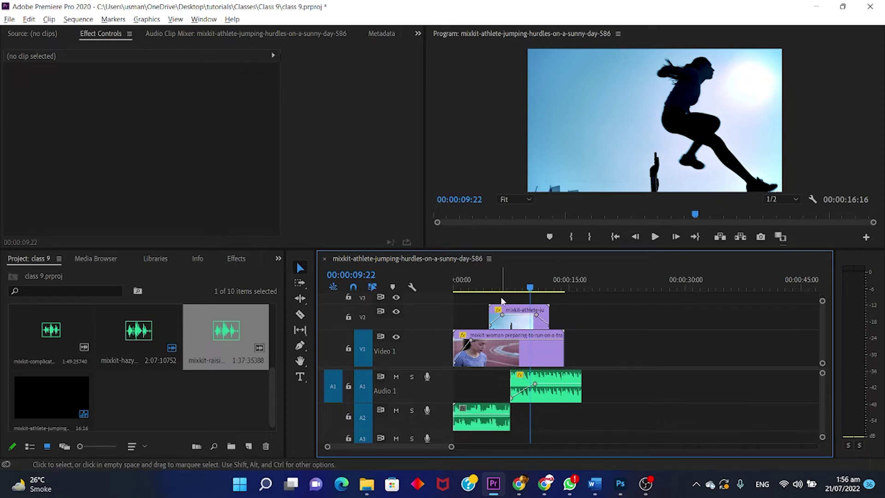
drag(501, 286, 397, 290)
key(space)
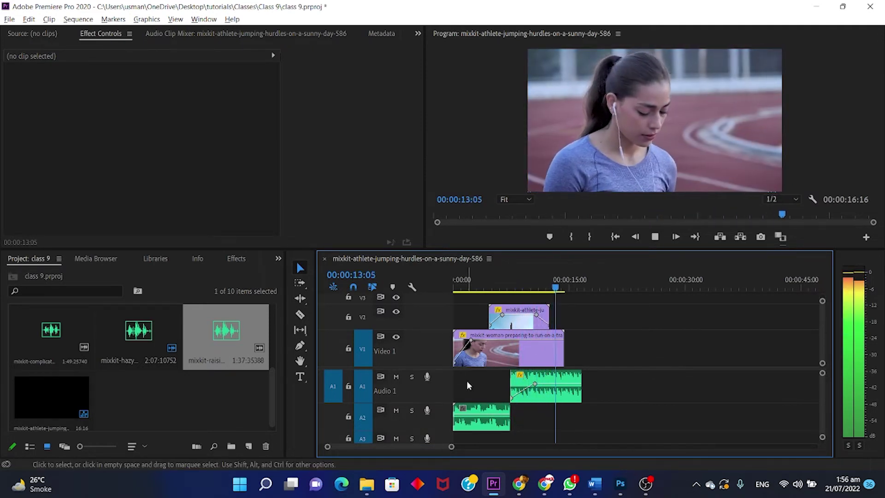
Extend the A2 music about 3 seconds so it overlaps the A1 music
key(space)
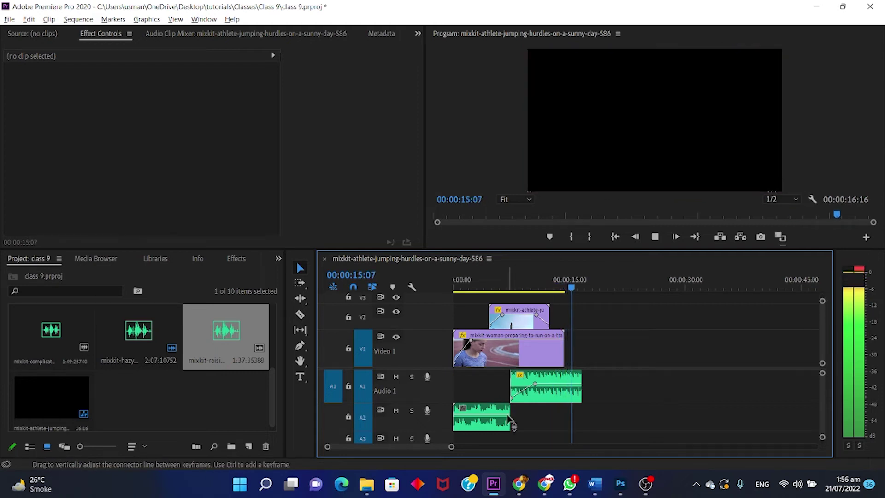
drag(514, 408, 540, 410)
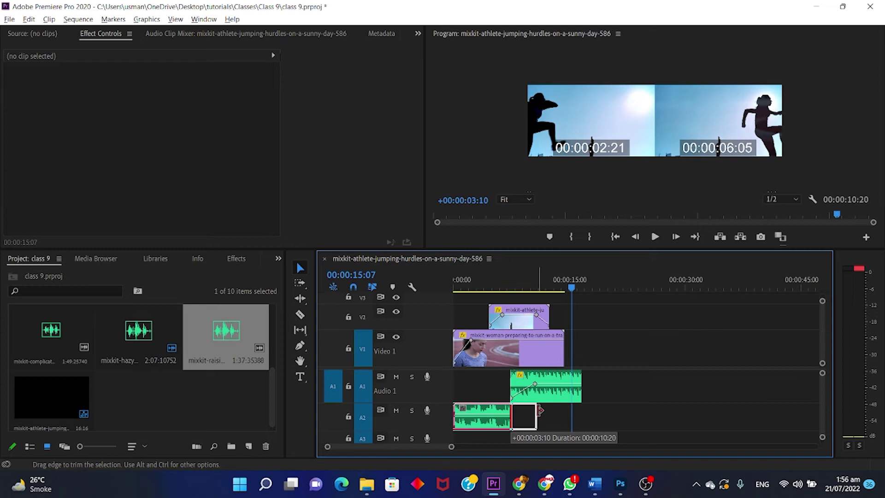
drag(540, 410, 531, 407)
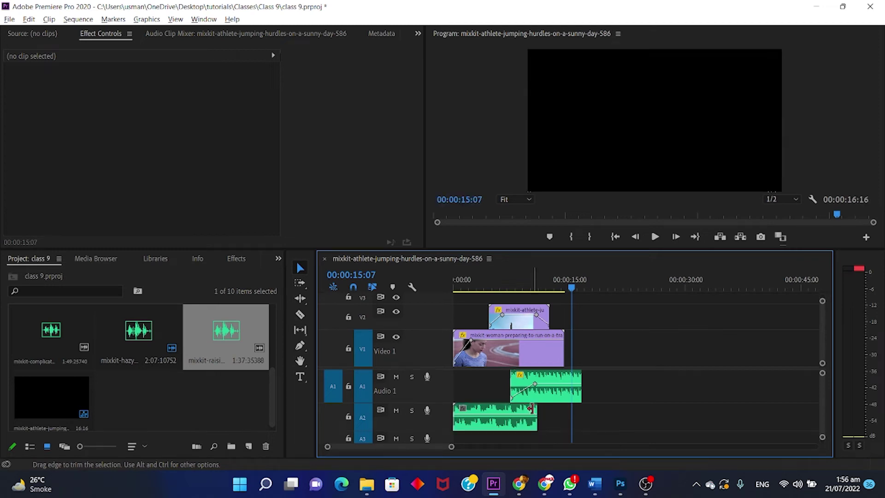
Fade the A2 music out with a keyframe at 10:18 and a lowered end keyframe, then replay
drag(562, 291, 537, 288)
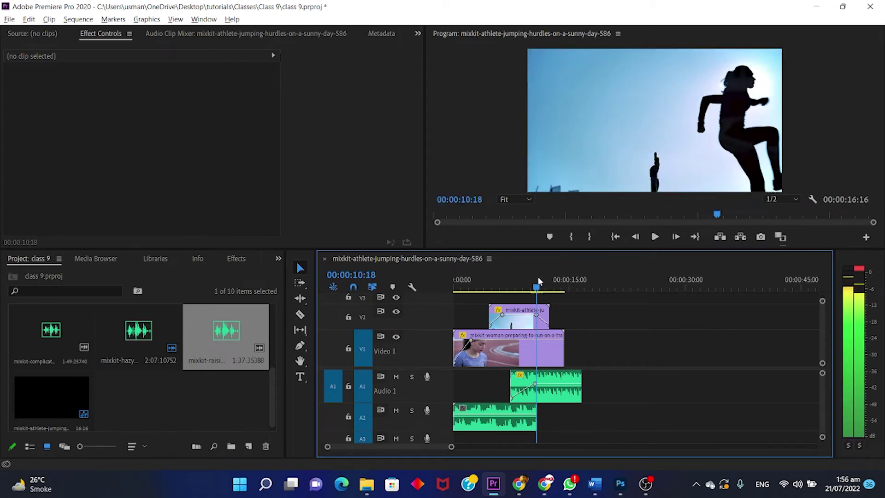
ctrl+click(512, 417)
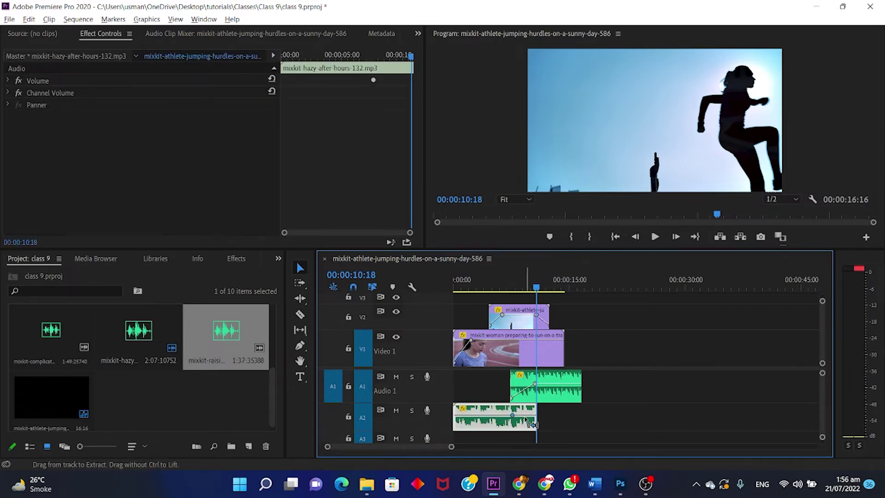
click(530, 417)
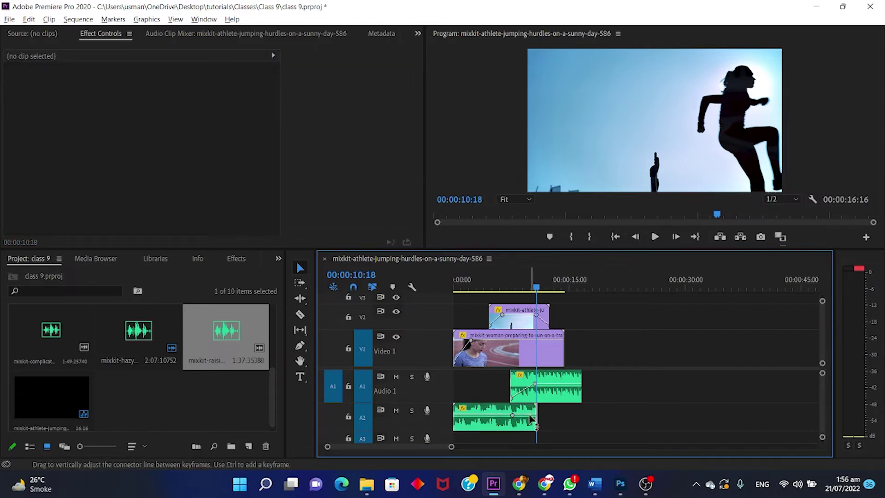
click(531, 416)
drag(531, 418, 535, 428)
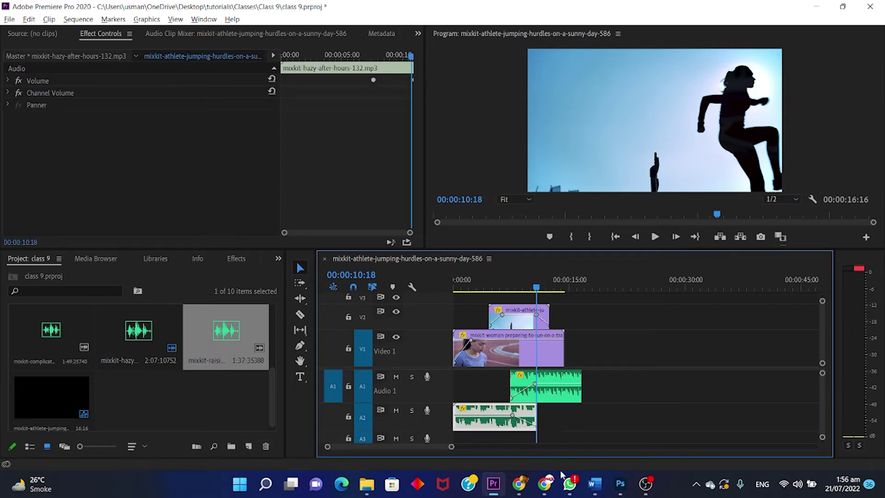
drag(530, 279, 439, 278)
key(space)
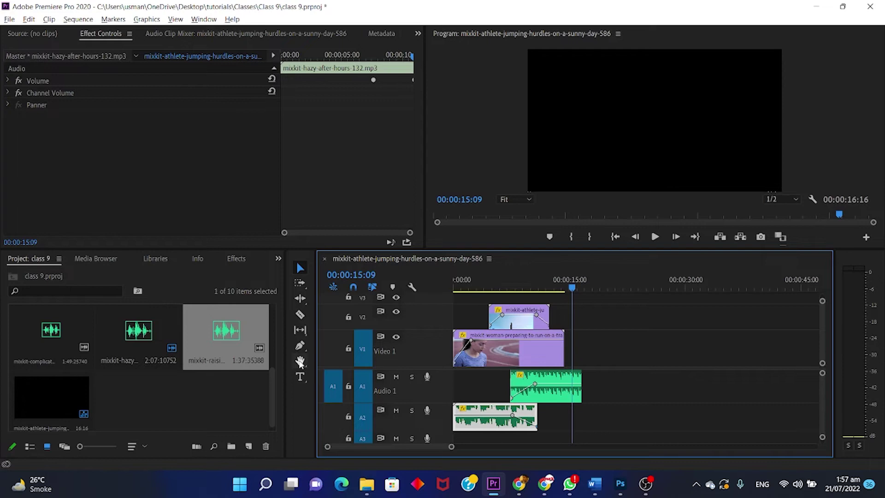
Zoom the timeline in several levels to the first few seconds
click(300, 361)
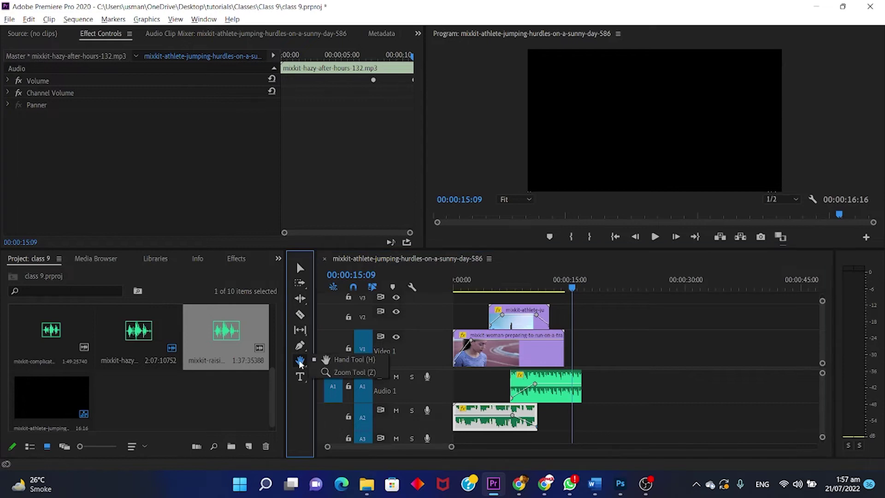
click(333, 360)
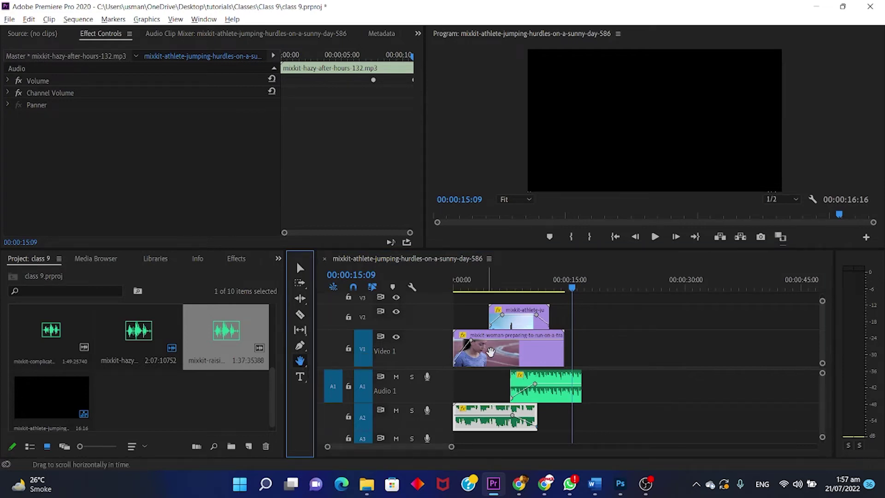
drag(497, 357, 551, 346)
scroll(572, 365, down, 3)
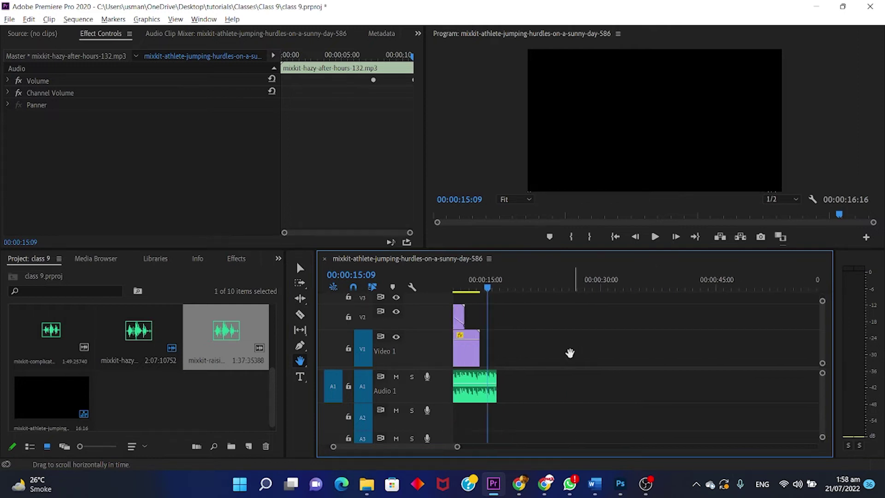
click(301, 360)
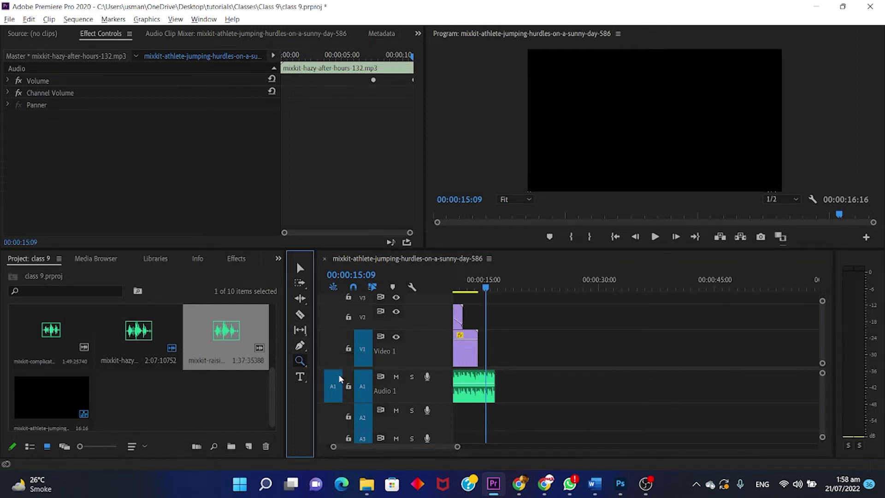
click(461, 356)
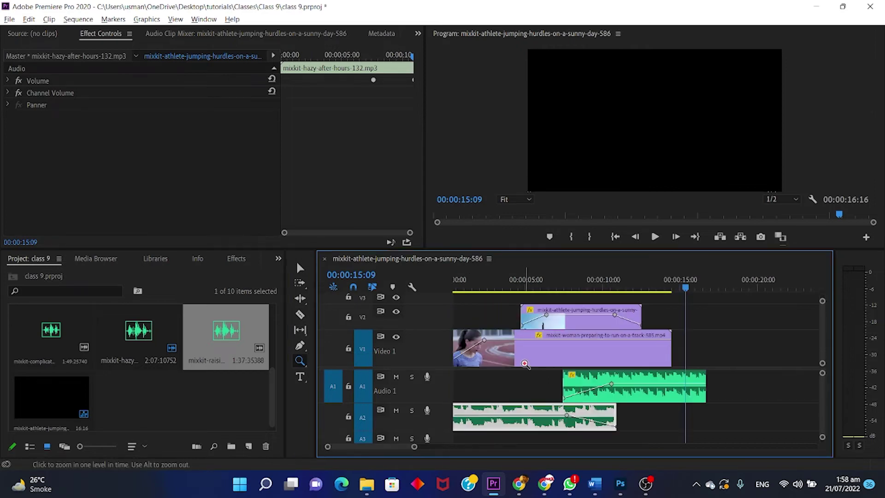
click(552, 345)
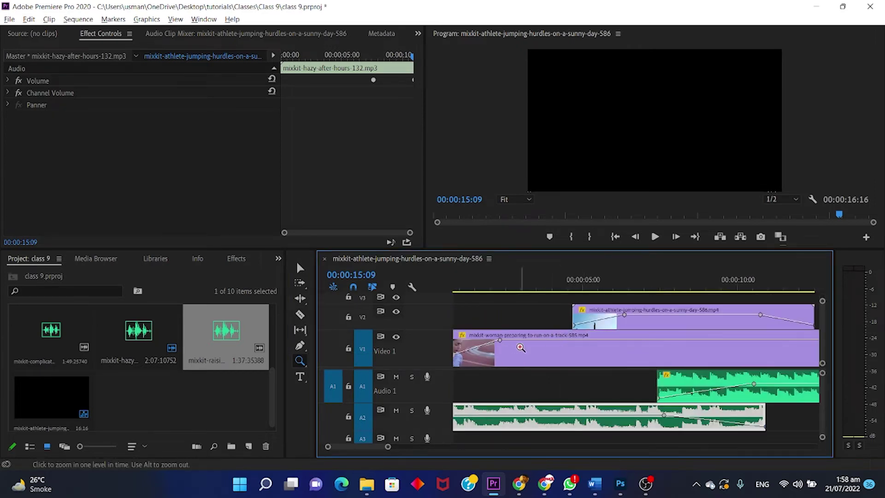
click(546, 353)
click(546, 359)
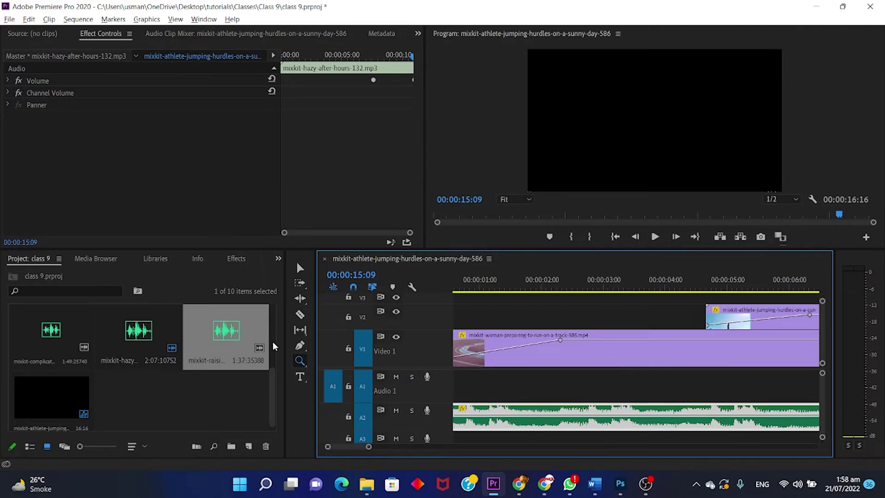
click(299, 349)
click(300, 361)
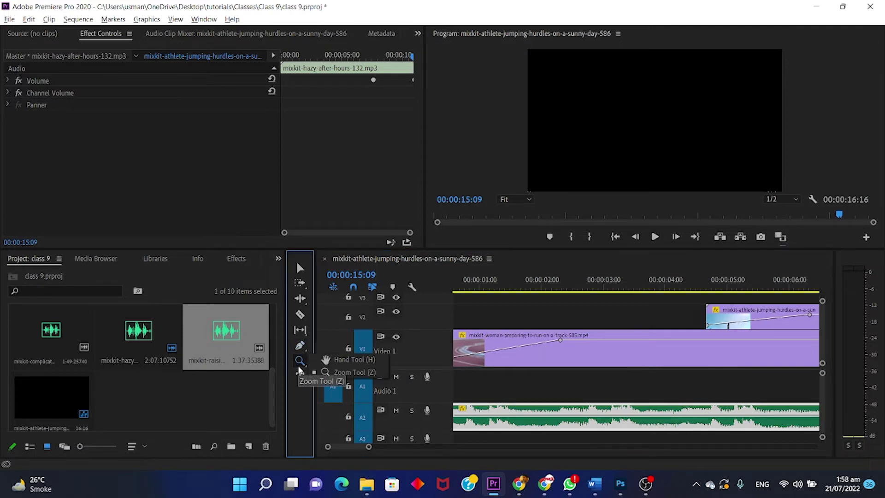
Pan the timeline with the Hand tool to show roughly the 5–10 second stretch
click(336, 360)
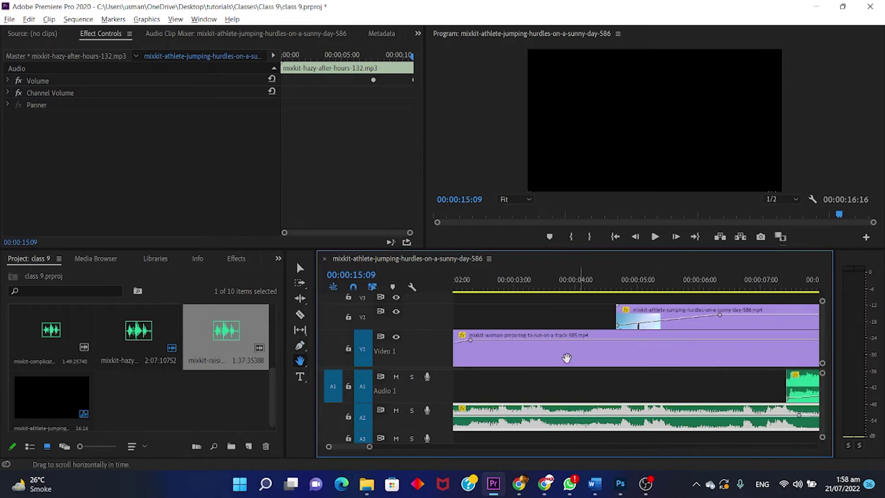
drag(636, 355, 517, 358)
drag(633, 358, 510, 358)
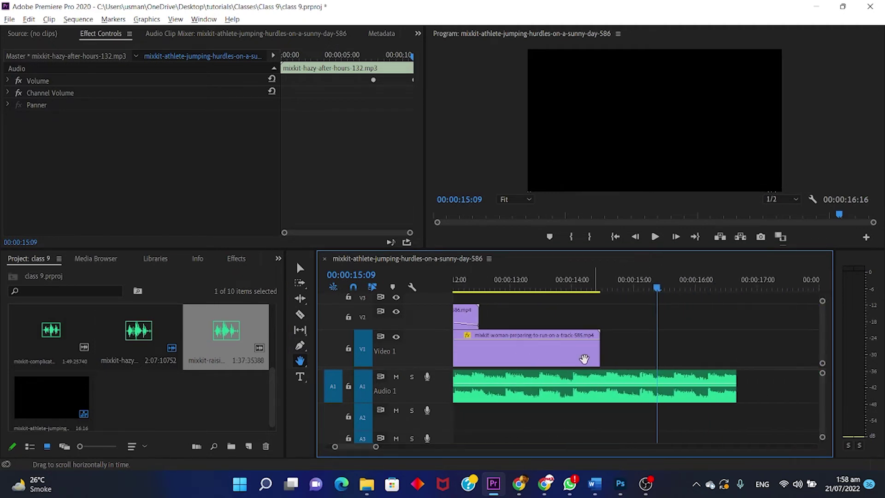
mouse_move(680, 363)
mouse_down()
mouse_move(577, 362)
mouse_move(654, 364)
mouse_up()
drag(507, 364, 618, 375)
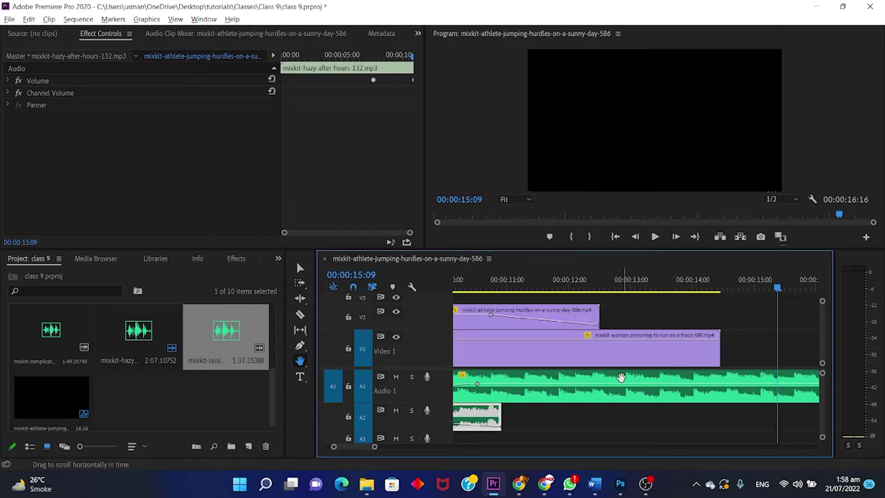
drag(480, 369, 803, 370)
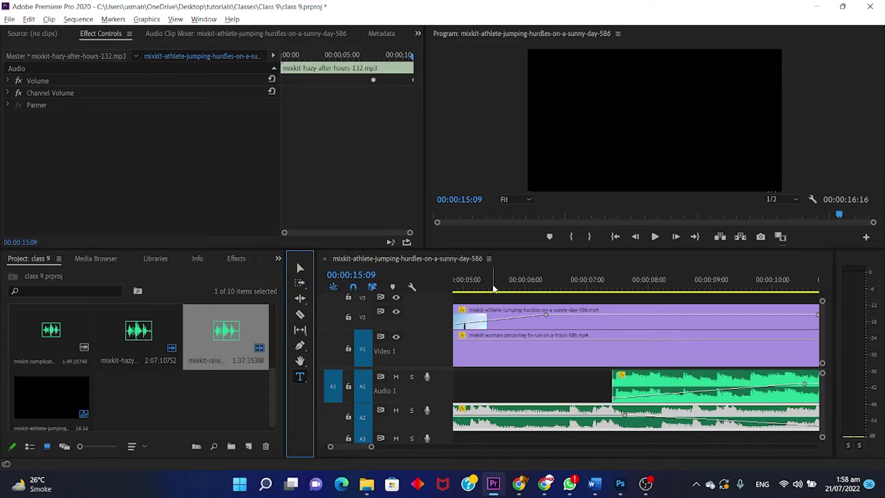
Zoom the timeline out to show the whole sequence
click(462, 289)
key(minus)
key(minus)
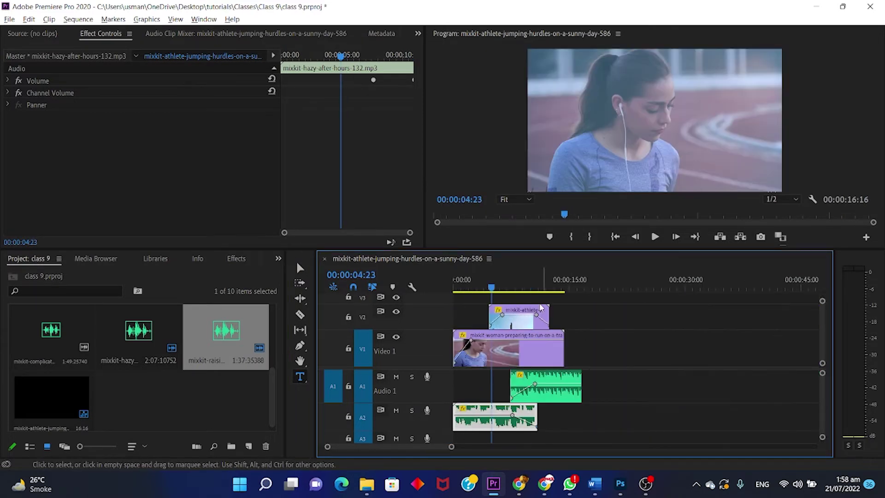
key(minus)
drag(204, 329, 176, 424)
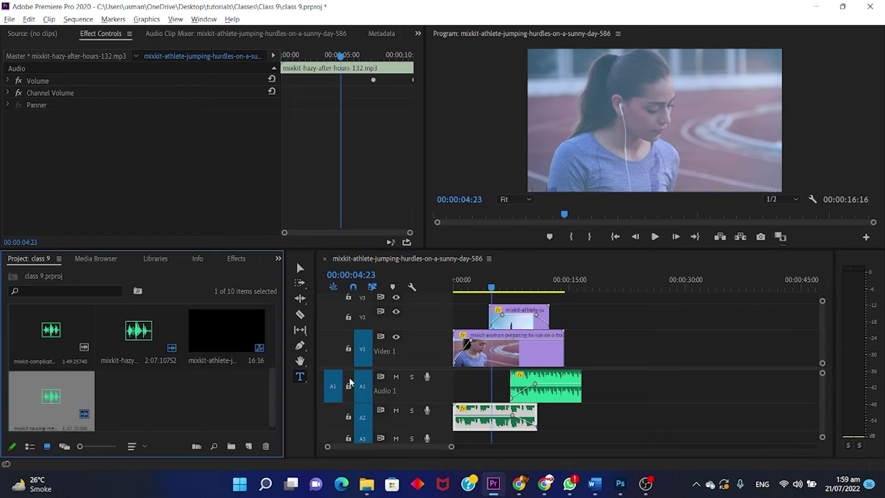
Move the V2 hurdles clip later so it starts near 22 s
click(300, 377)
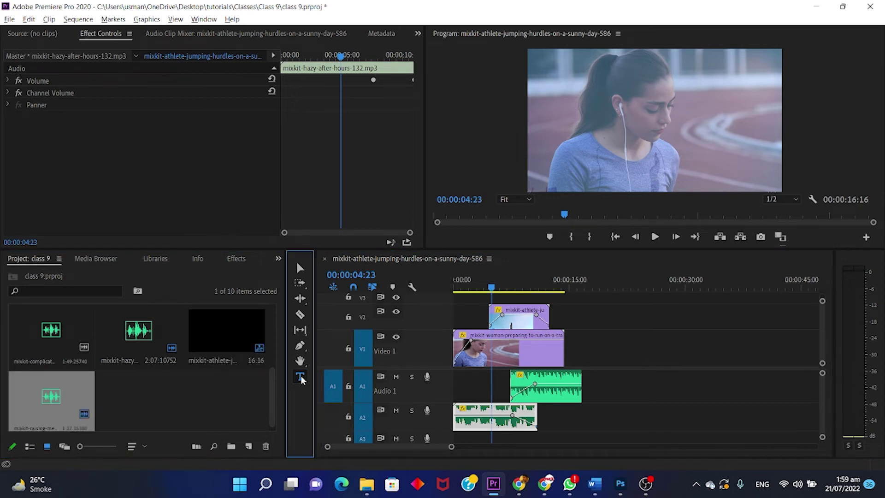
click(575, 314)
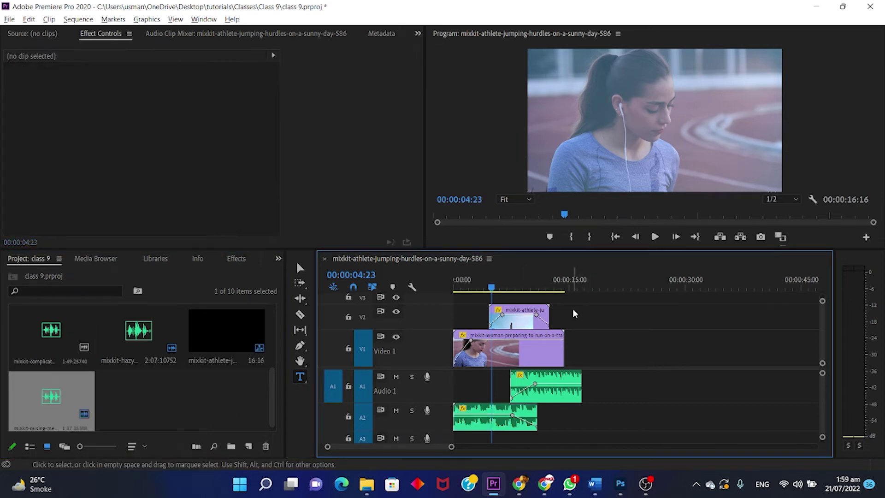
click(592, 283)
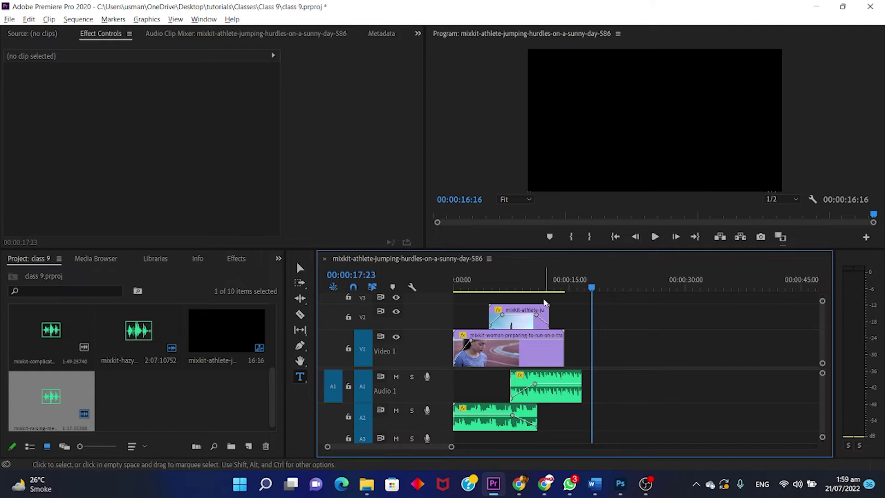
drag(519, 319, 656, 318)
Add a RUNNING text title in the Program monitor at 00:00:07:13
click(512, 282)
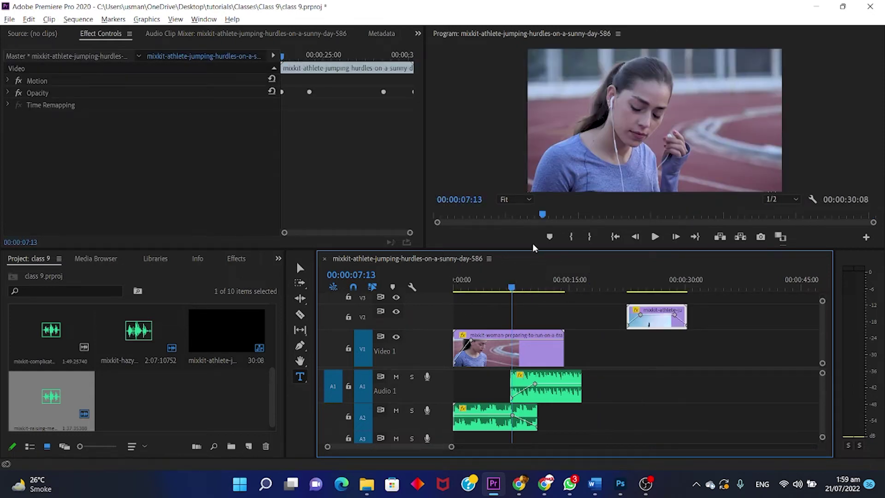
click(578, 142)
text(RUNNING)
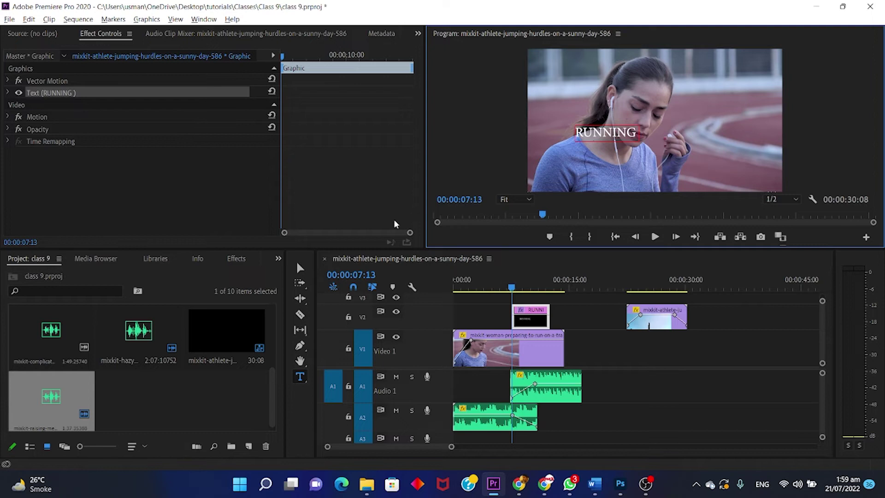
click(300, 268)
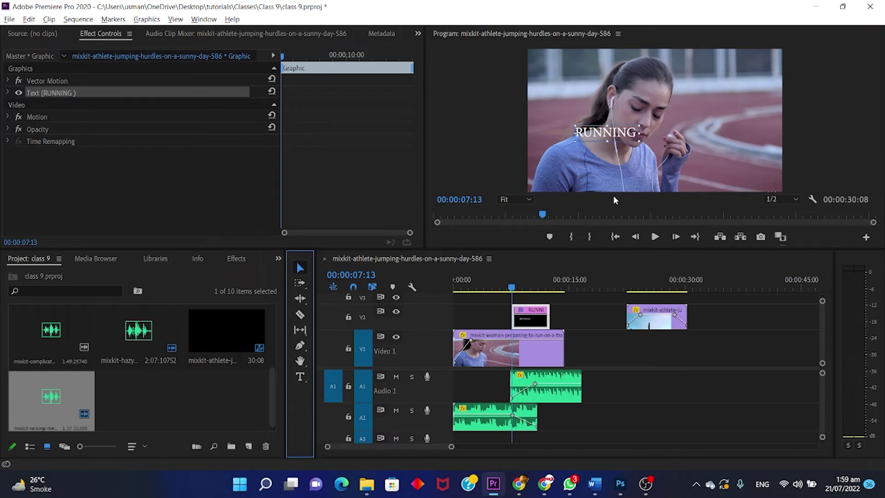
Enlarge the RUNNING title using its corner handle
click(636, 141)
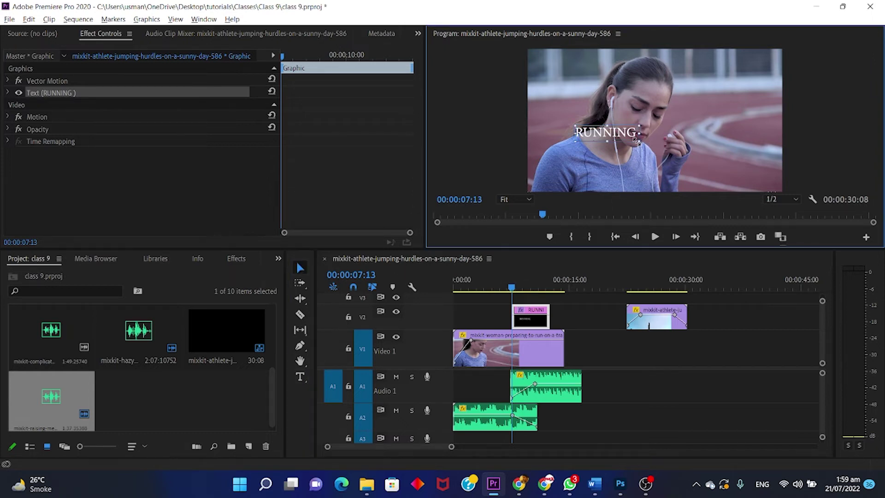
drag(636, 141, 703, 163)
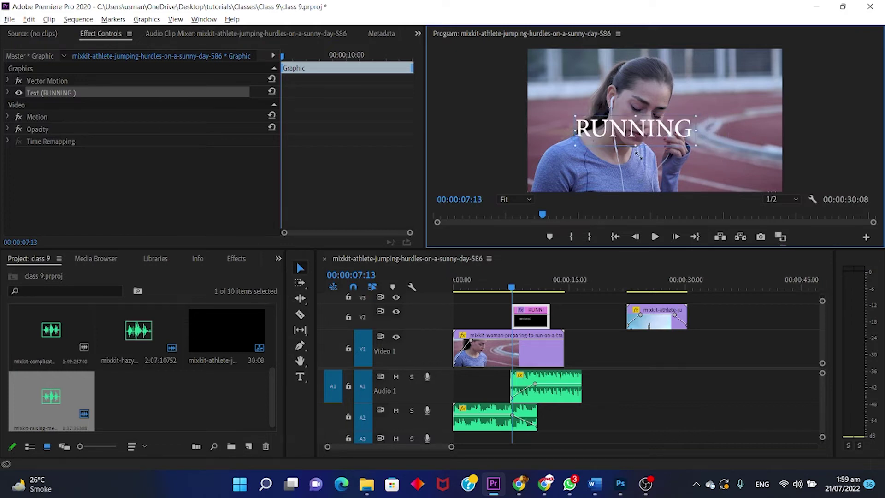
drag(703, 164, 720, 140)
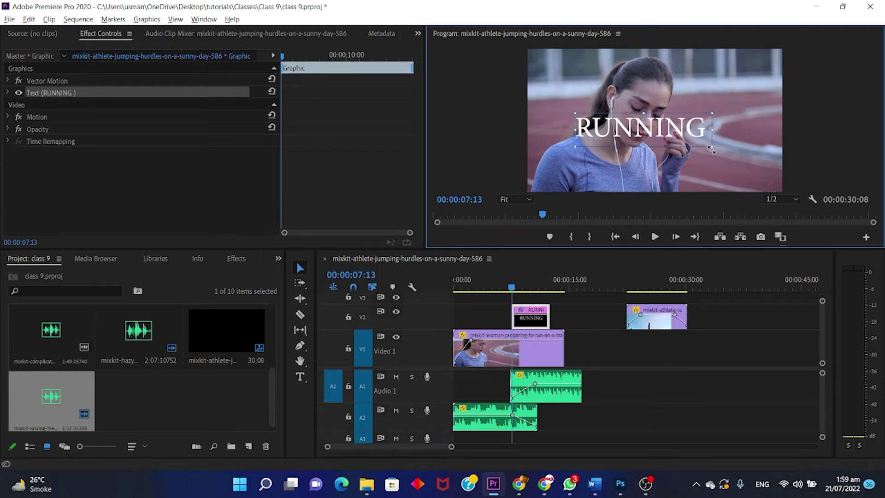
drag(713, 151, 710, 146)
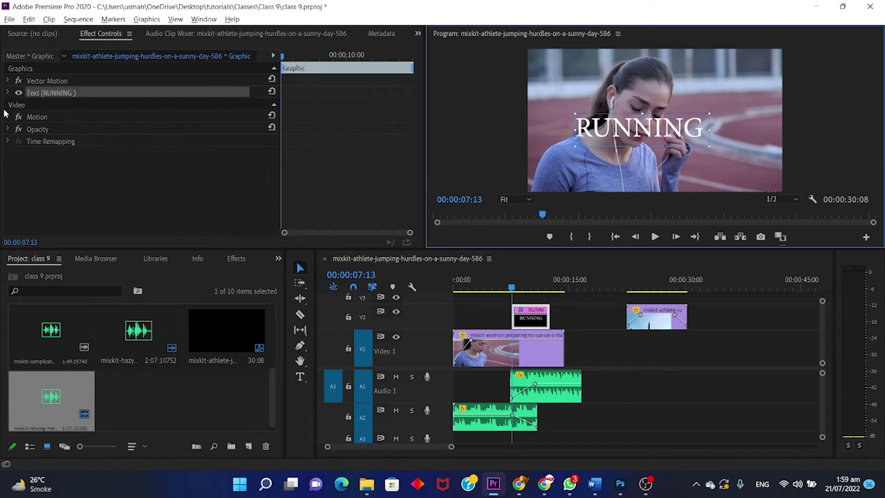
click(7, 93)
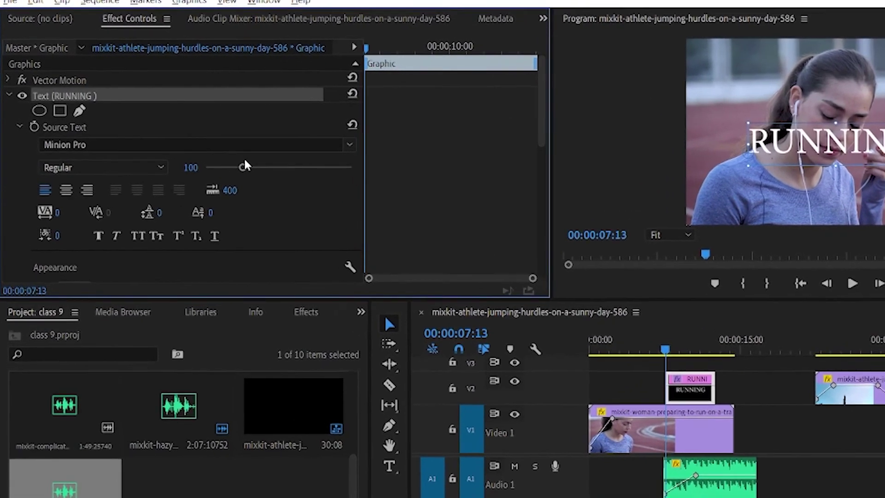
Set the RUNNING title's font size to 118, move it right, and select all its text
mouse_move(222, 161)
mouse_down()
mouse_move(198, 161)
mouse_move(275, 174)
mouse_up()
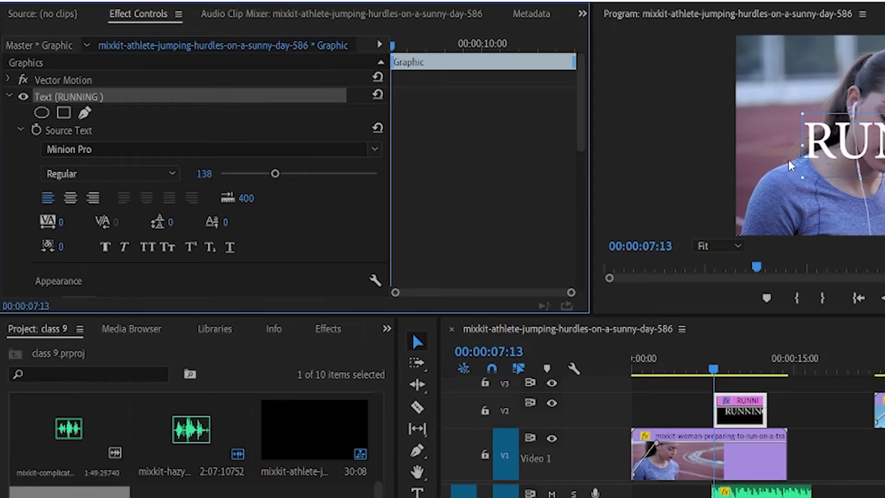
mouse_move(838, 173)
mouse_down()
mouse_move(820, 159)
mouse_move(818, 131)
mouse_up()
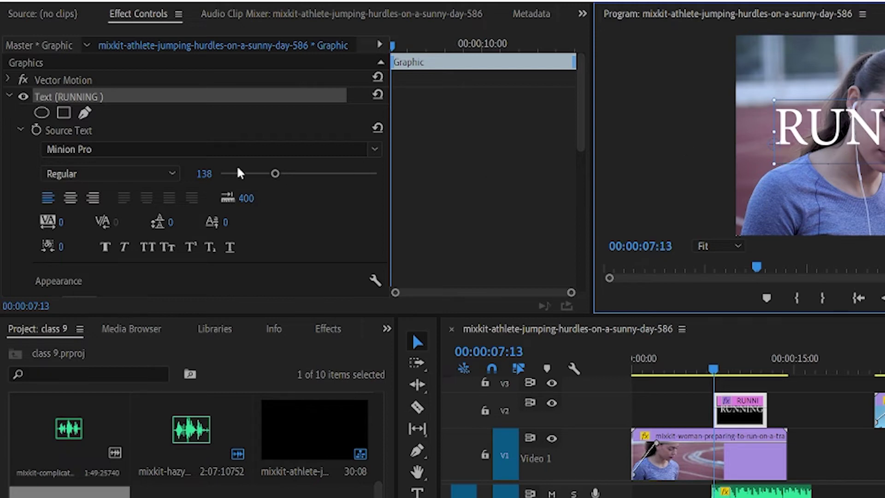
drag(275, 174, 266, 174)
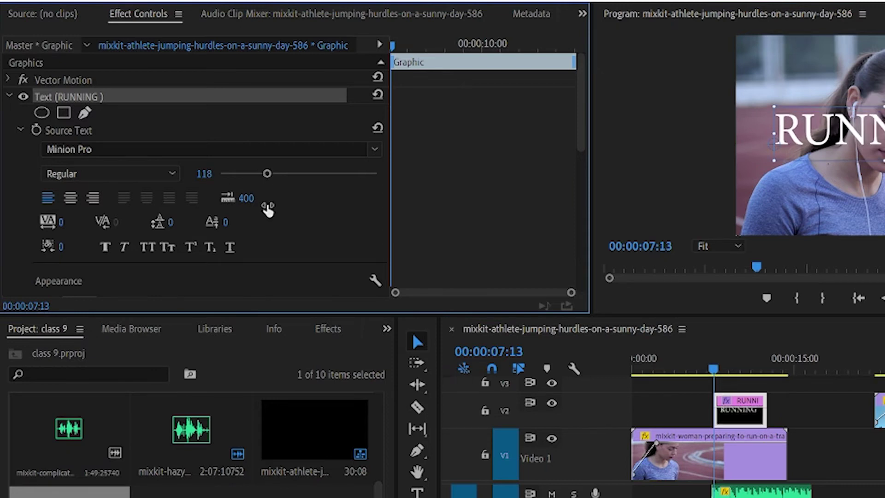
drag(830, 133, 867, 133)
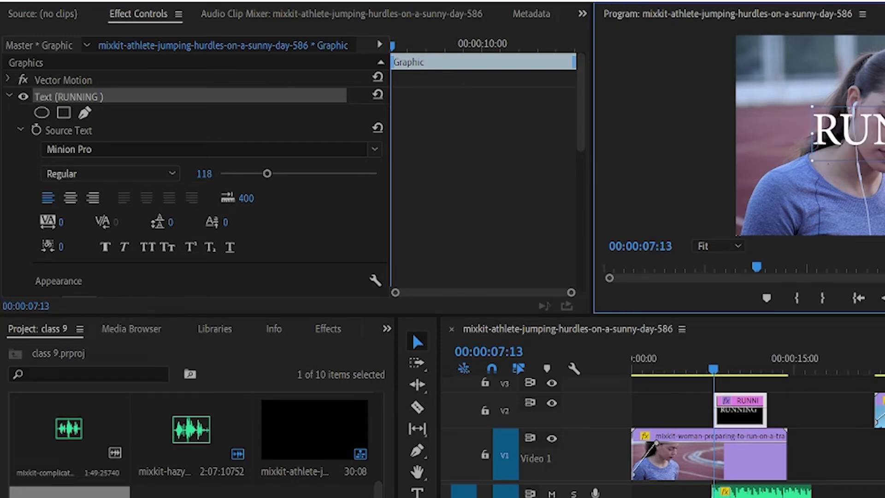
key(t)
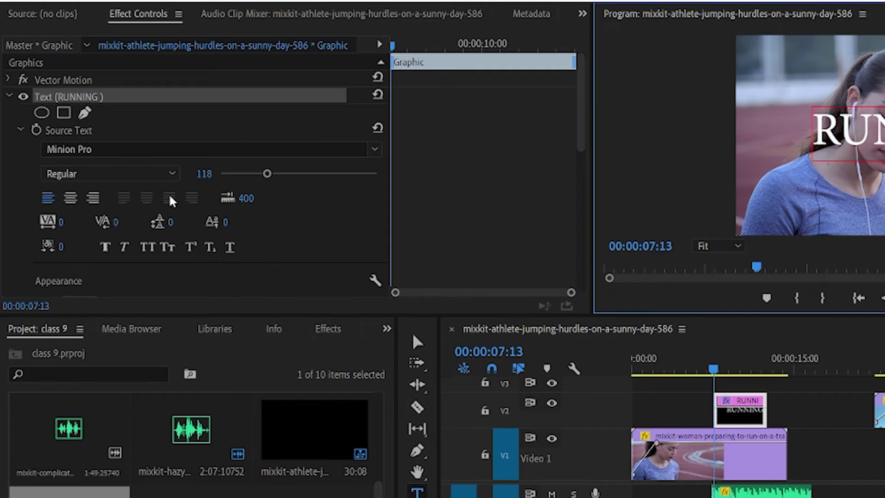
key(ctrl+a)
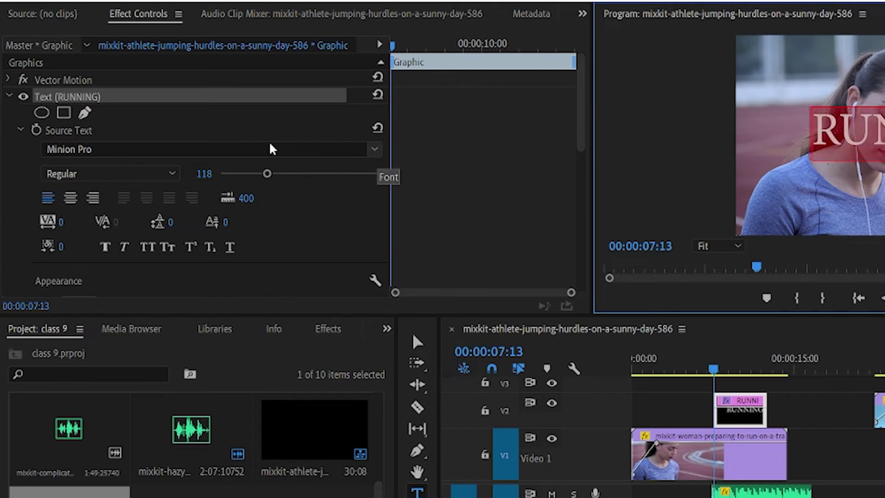
Browse the font list and apply Origami to the RUNNING title
click(334, 157)
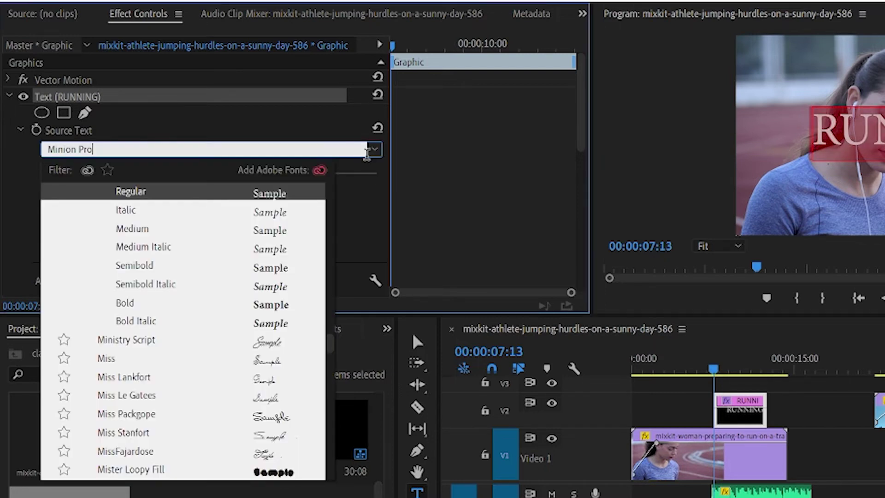
scroll(256, 277, down, 3)
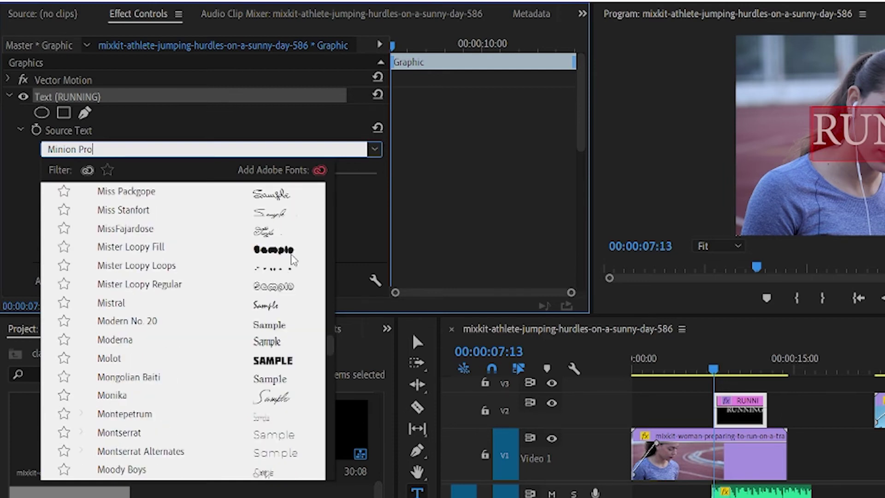
scroll(272, 309, down, 3)
scroll(270, 323, down, 1)
scroll(268, 334, down, 2)
scroll(268, 333, down, 4)
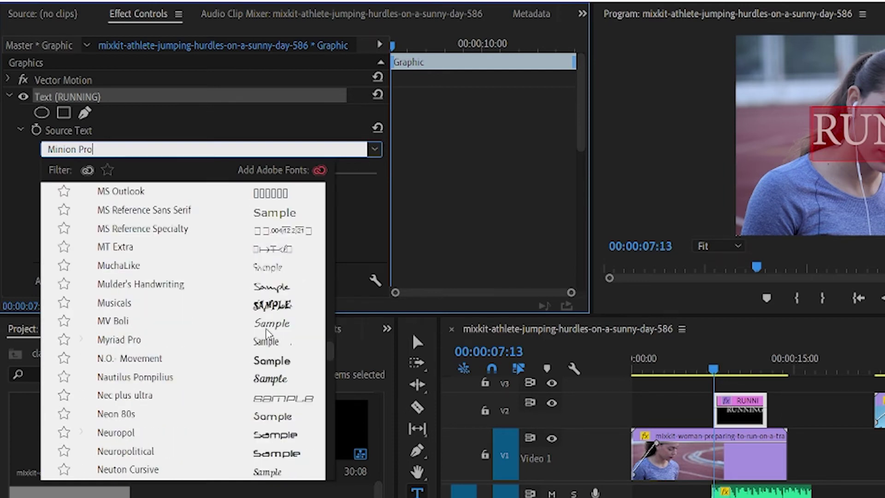
scroll(267, 333, down, 4)
scroll(268, 333, down, 3)
scroll(268, 333, down, 2)
scroll(268, 334, down, 2)
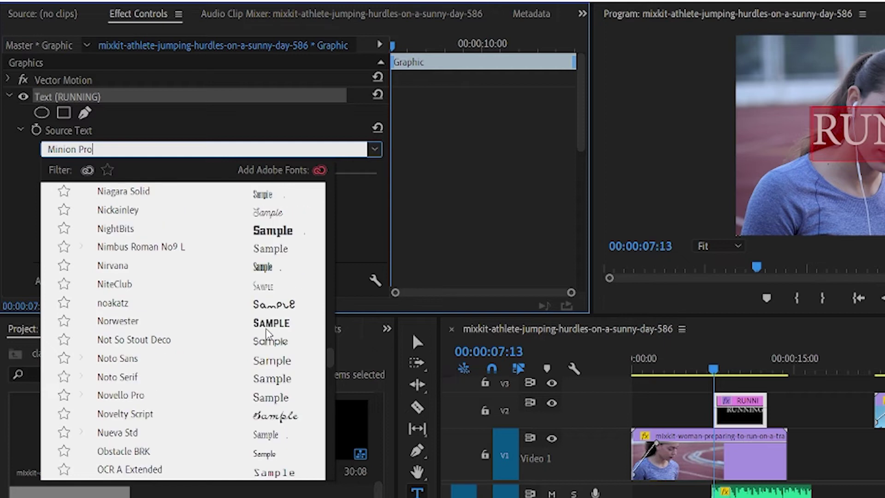
scroll(268, 333, down, 3)
scroll(268, 333, down, 4)
scroll(266, 296, down, 2)
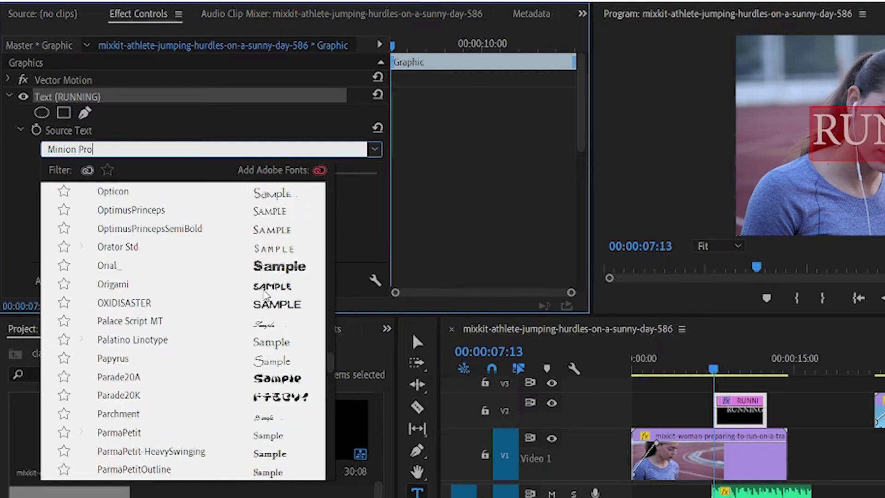
click(267, 288)
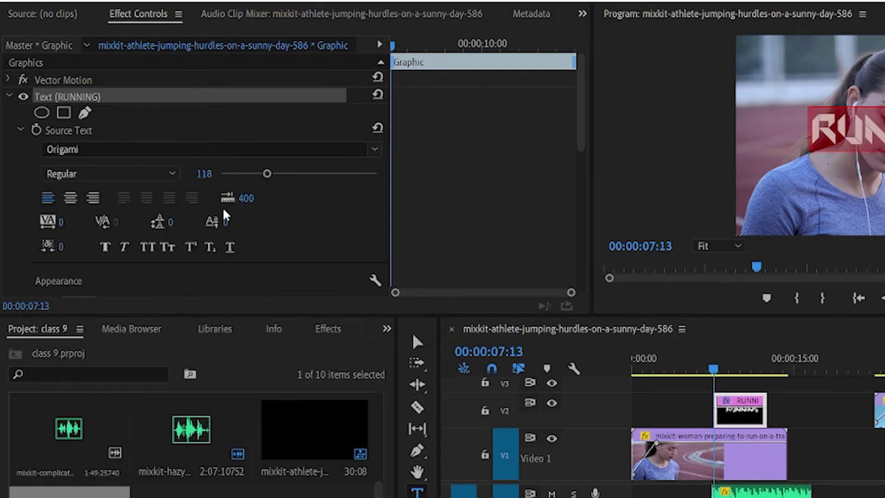
Preview further fonts and switch the RUNNING title to Masque
click(194, 147)
key(Down)
key(Down)
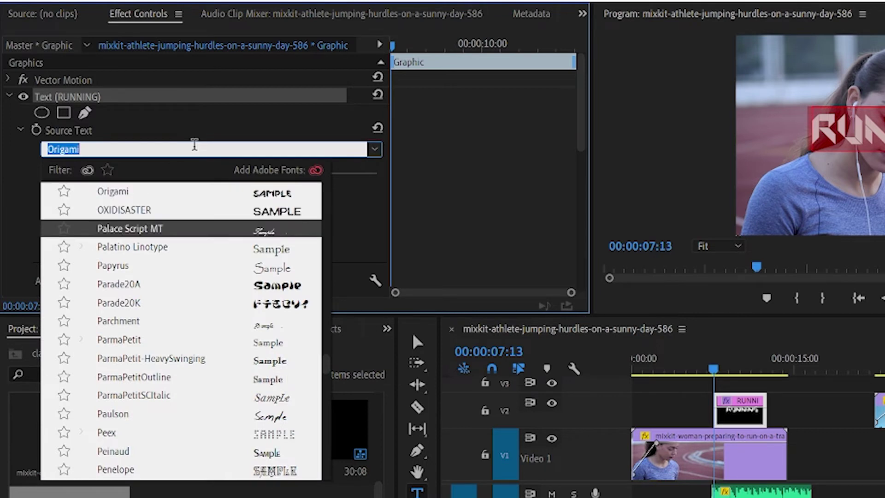
key(Down)
key(Down)
key(Down)
key(Down)
key(Down)
key(Down)
key(Down)
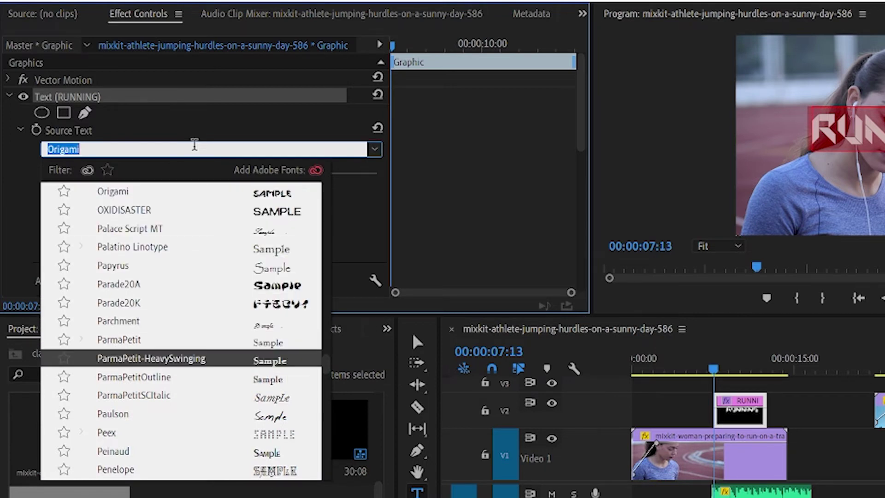
key(Down)
key(Down)
key(Down)
key(Down)
key(Down)
key(Down)
key(Down)
key(Down)
key(Down)
key(Down)
key(Down)
key(Down)
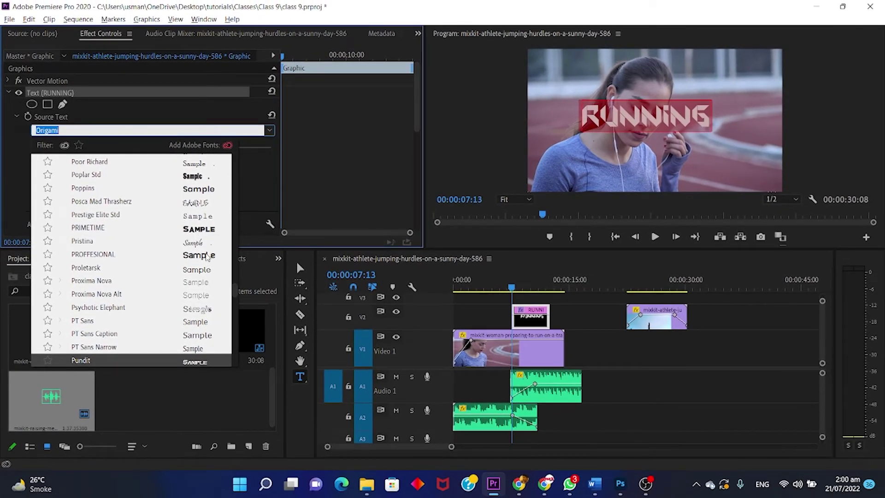
scroll(207, 257, down, 5)
scroll(202, 263, down, 5)
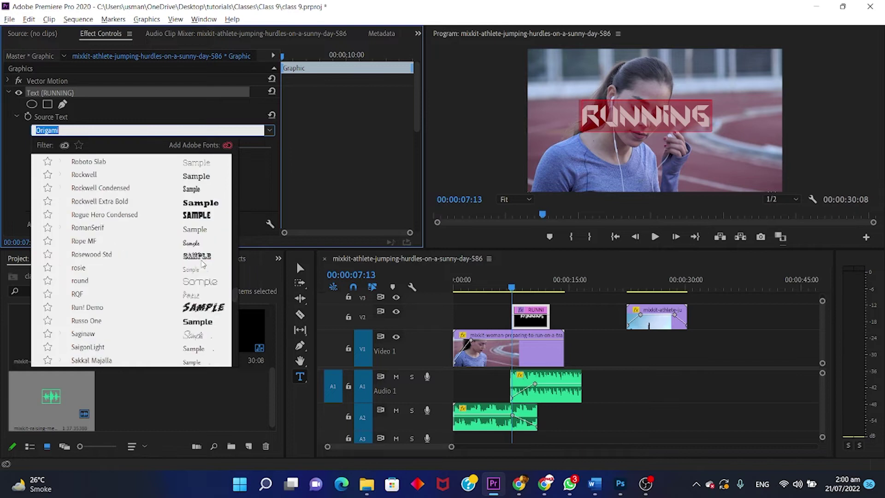
scroll(202, 261, down, 5)
scroll(202, 258, down, 5)
scroll(202, 253, down, 5)
scroll(203, 253, down, 5)
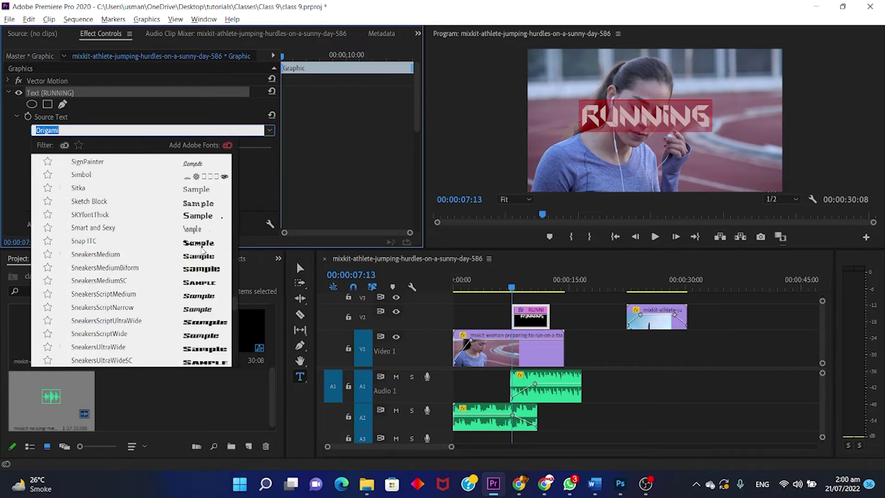
scroll(206, 256, down, 5)
scroll(199, 238, down, 5)
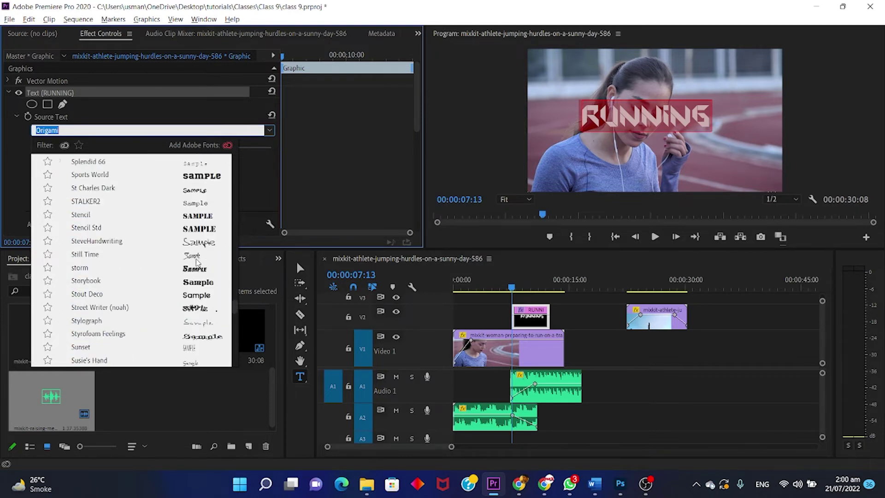
scroll(195, 263, down, 4)
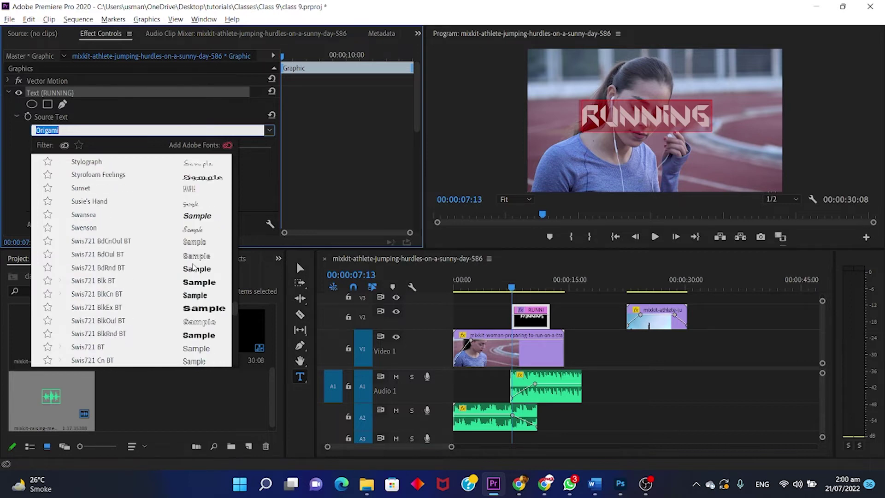
scroll(195, 277, down, 5)
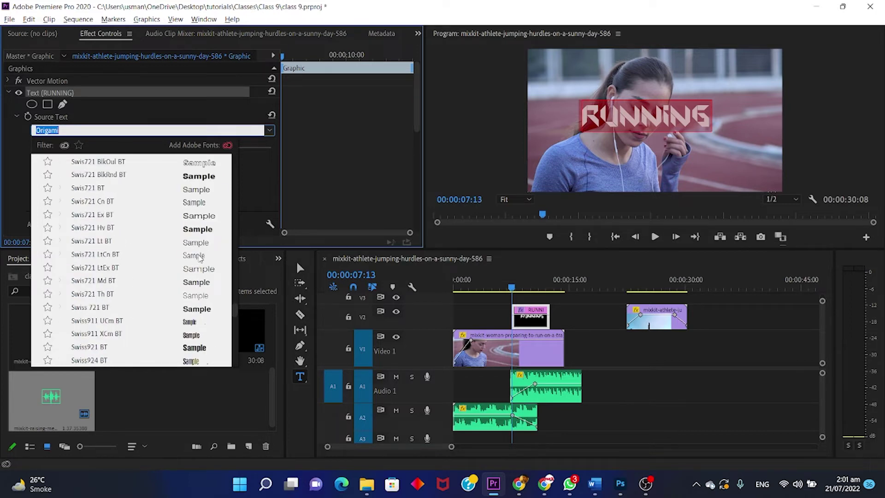
scroll(199, 258, down, 5)
scroll(200, 257, up, 3)
scroll(200, 257, up, 3)
scroll(201, 257, up, 3)
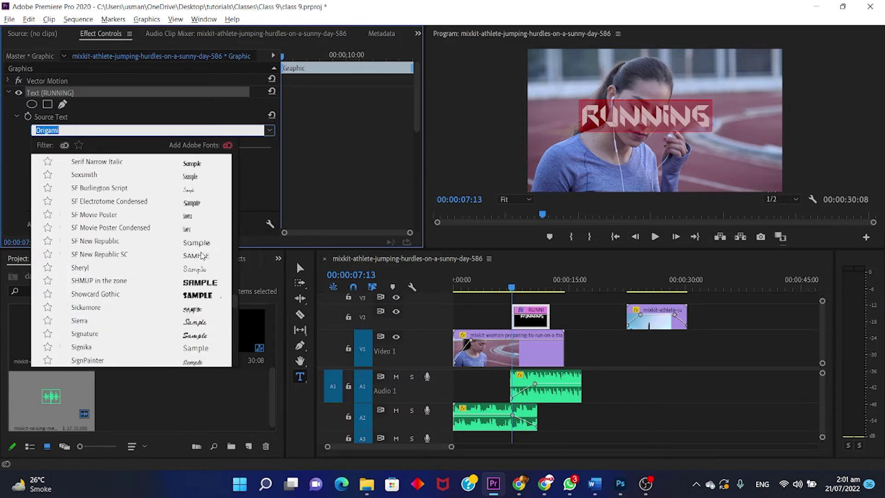
scroll(202, 256, up, 3)
scroll(201, 257, up, 3)
scroll(201, 257, up, 3)
scroll(201, 256, up, 3)
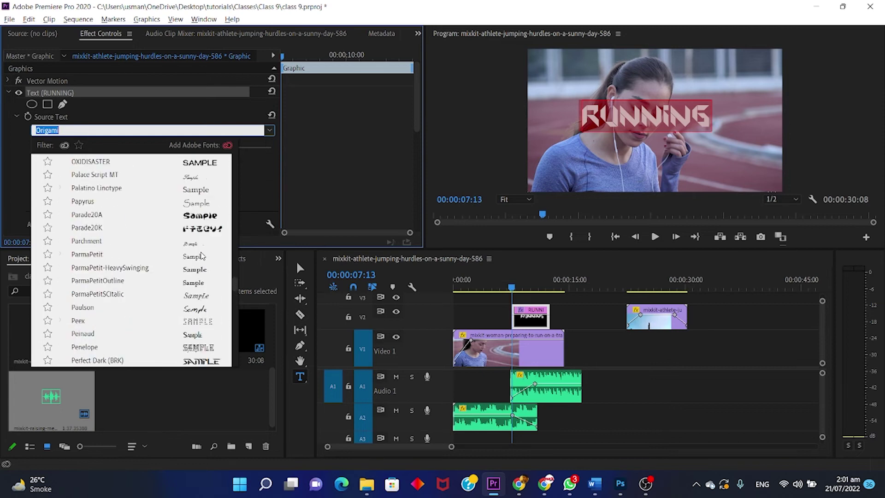
scroll(201, 256, up, 3)
scroll(202, 256, up, 3)
scroll(202, 257, up, 3)
scroll(203, 259, up, 3)
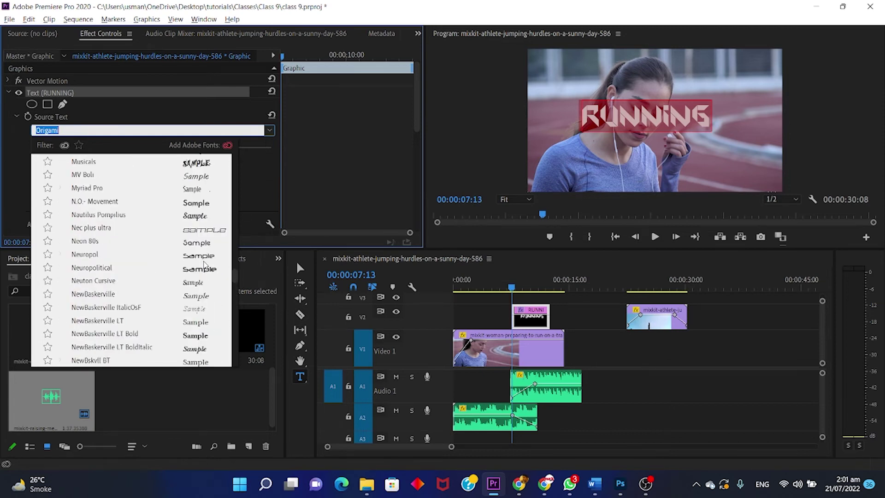
scroll(204, 264, up, 3)
scroll(205, 264, down, 2)
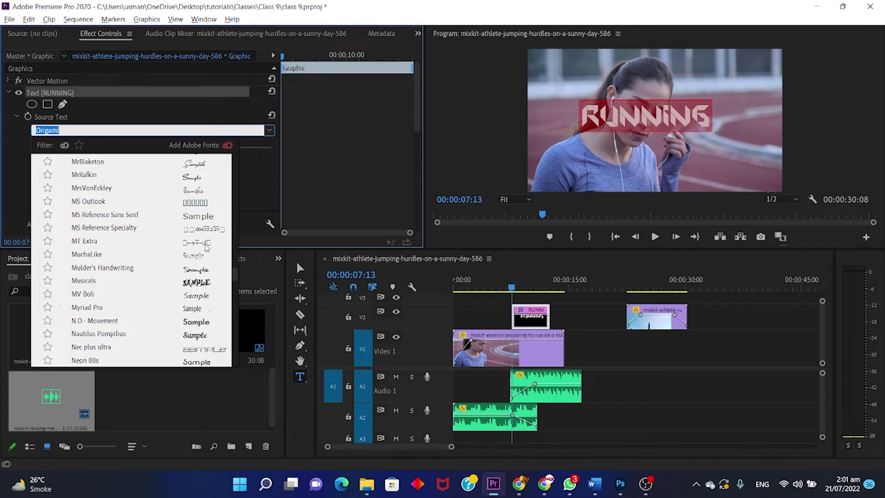
scroll(207, 286, down, 1)
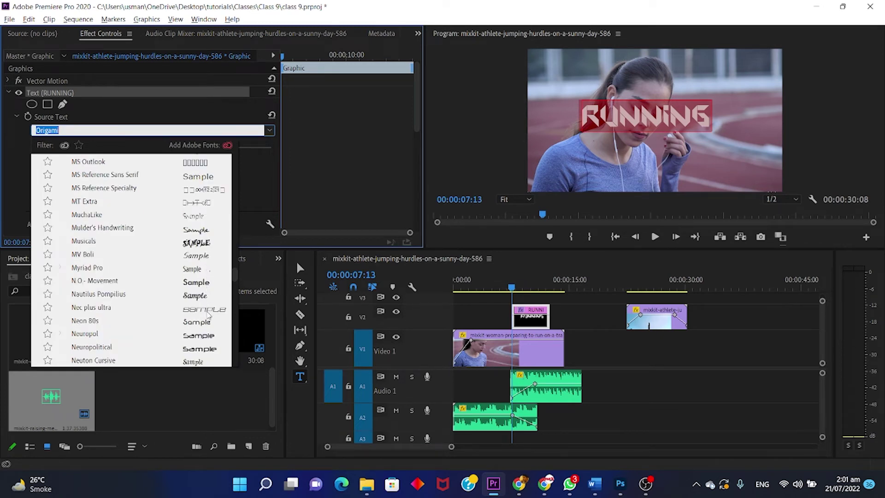
scroll(208, 331, up, 5)
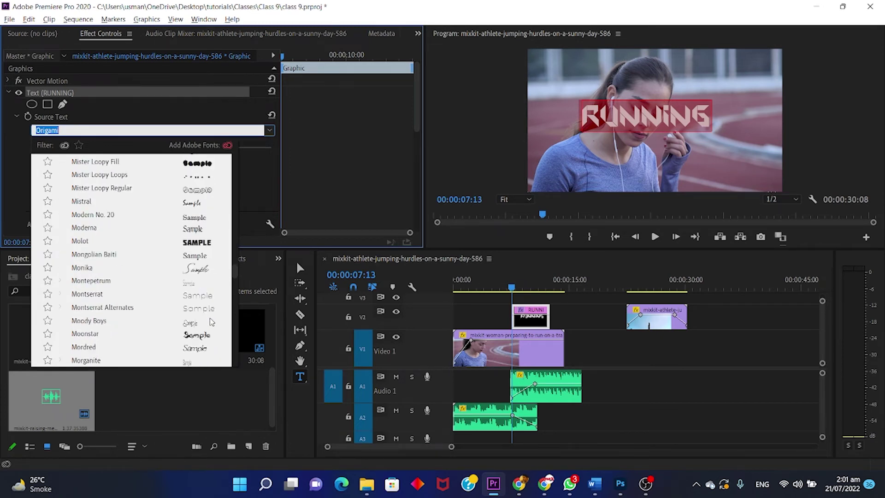
scroll(211, 321, up, 3)
scroll(211, 321, up, 2)
scroll(211, 321, up, 3)
scroll(212, 320, up, 4)
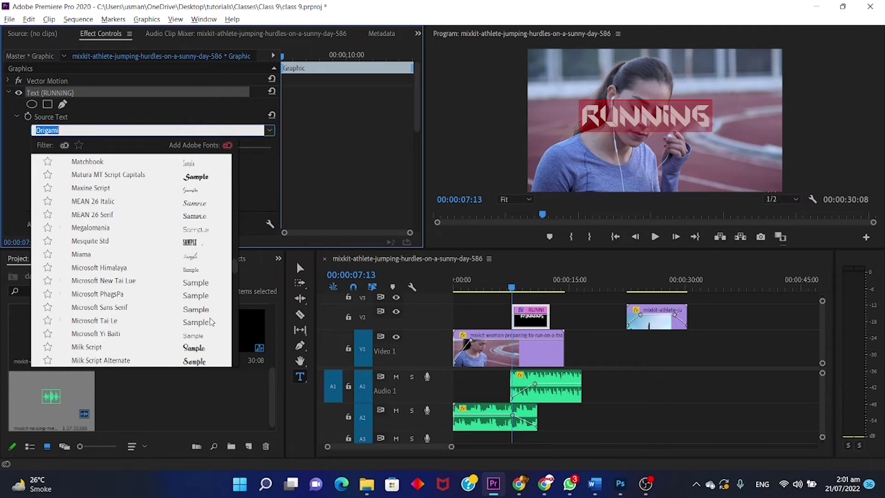
scroll(212, 320, up, 1)
scroll(211, 288, up, 3)
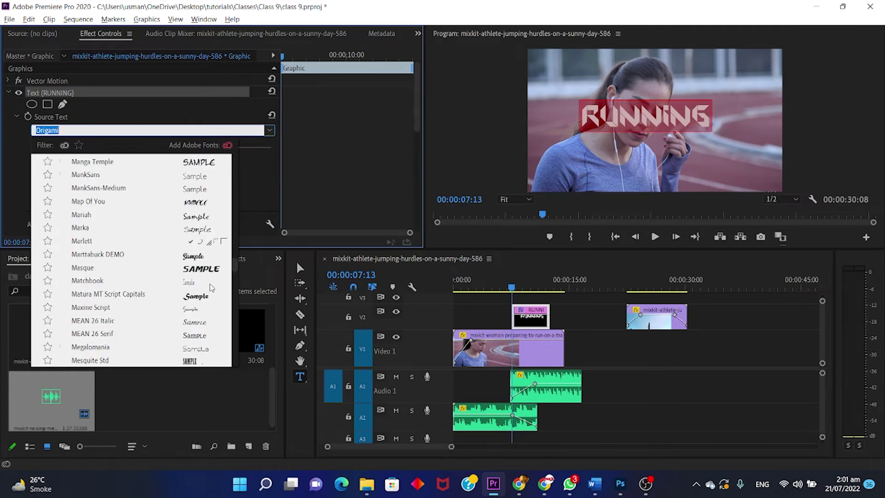
click(201, 264)
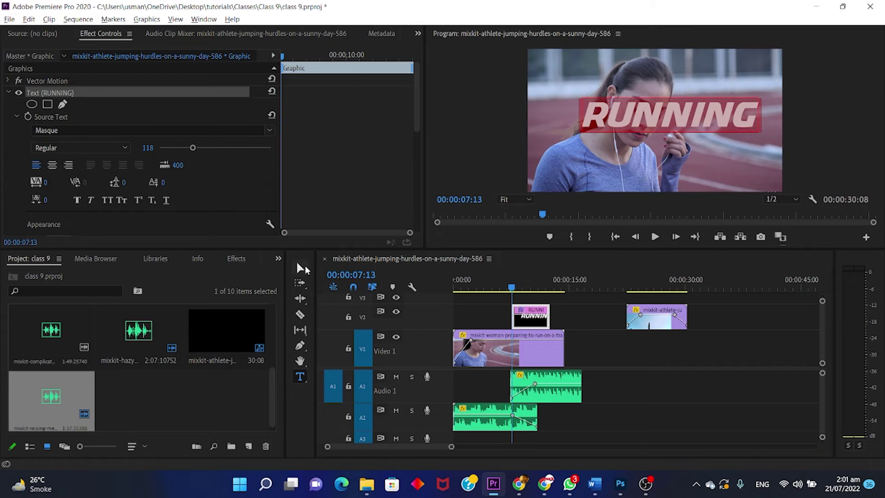
Narrow the RUNNING text box slightly and move the title down across the runner's chest
click(300, 267)
drag(759, 117, 714, 130)
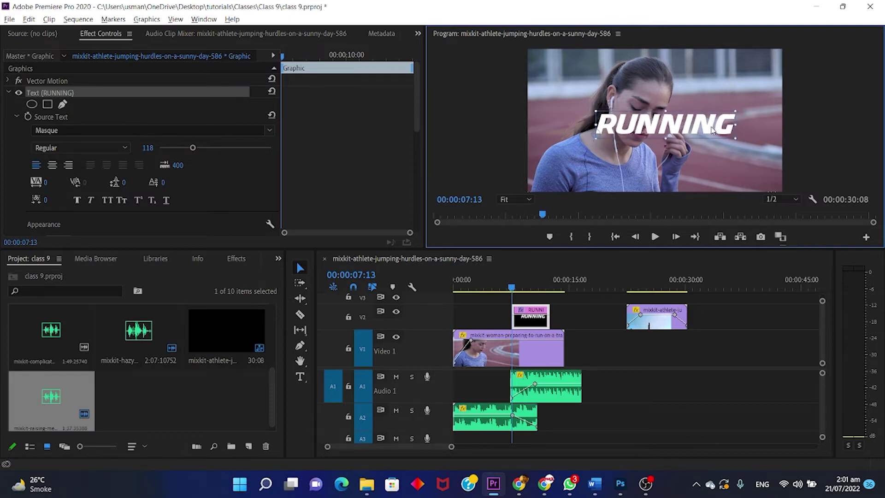
mouse_move(713, 130)
mouse_down()
mouse_move(711, 174)
mouse_move(722, 74)
mouse_up()
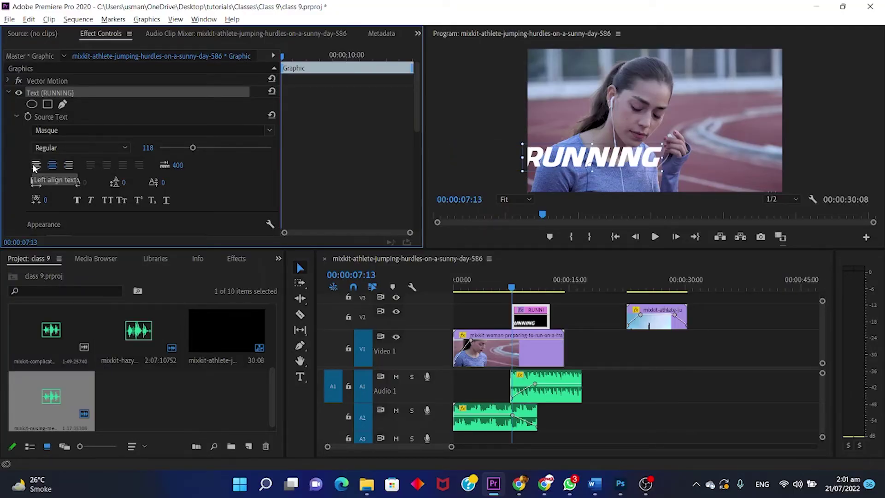
Left-align the RUNNING title and adjust its letter spacing to about 29
click(34, 167)
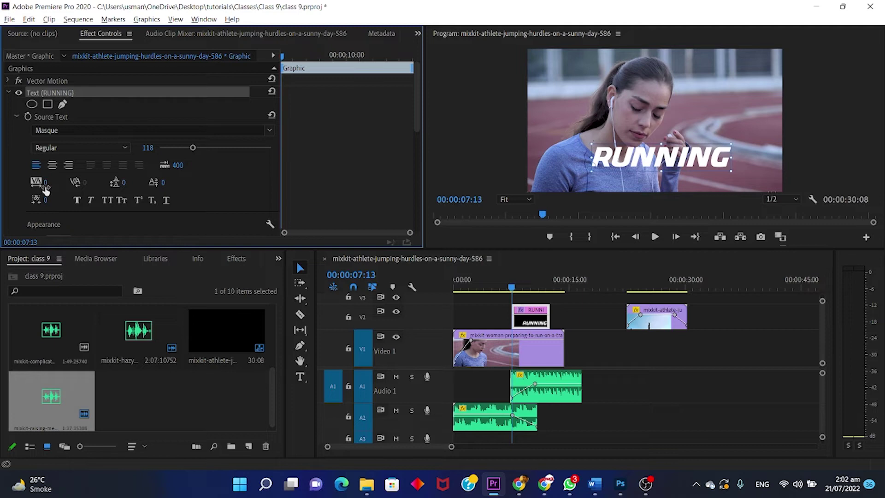
mouse_move(46, 182)
mouse_down()
mouse_move(86, 183)
mouse_move(48, 182)
mouse_up()
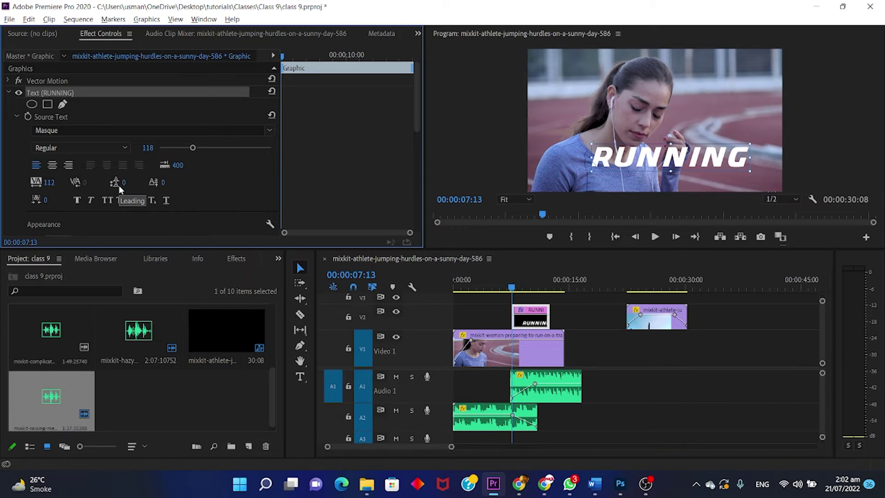
drag(57, 187, 66, 187)
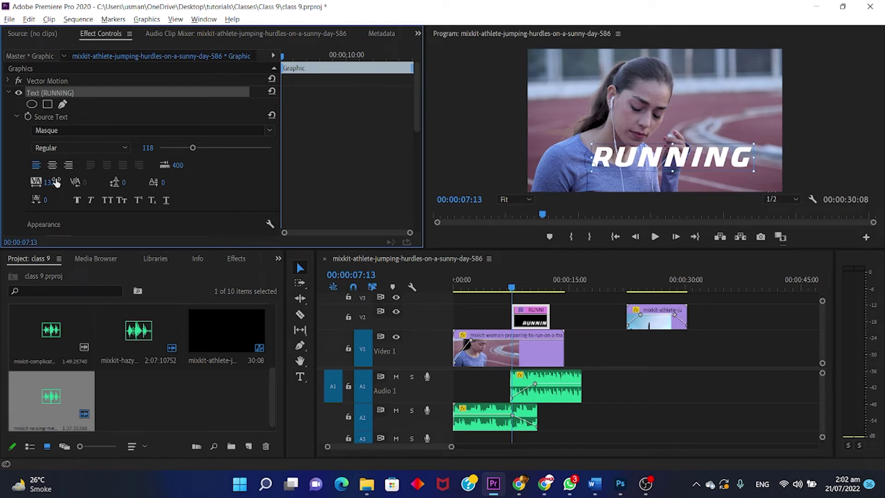
mouse_move(56, 183)
mouse_down()
mouse_move(19, 182)
mouse_move(41, 183)
mouse_up()
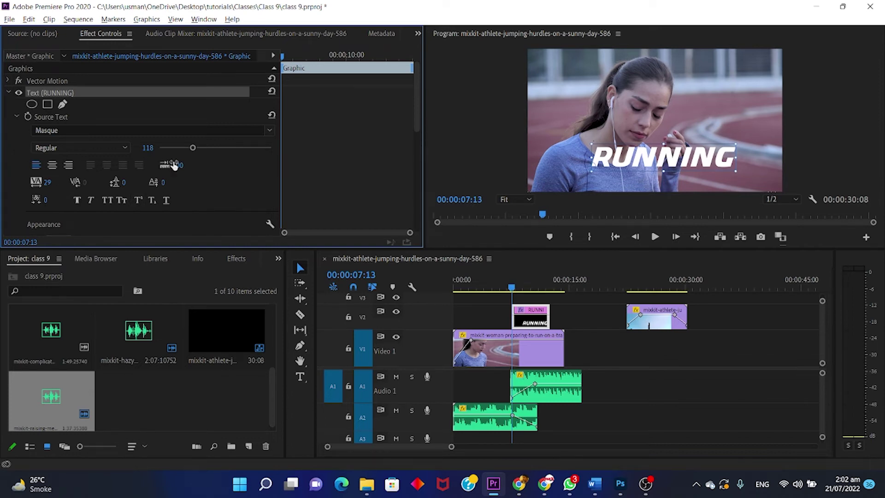
Try a saturated blue fill on the RUNNING title in Appearance
scroll(378, 137, down, 1)
scroll(378, 136, down, 1)
scroll(378, 136, down, 1)
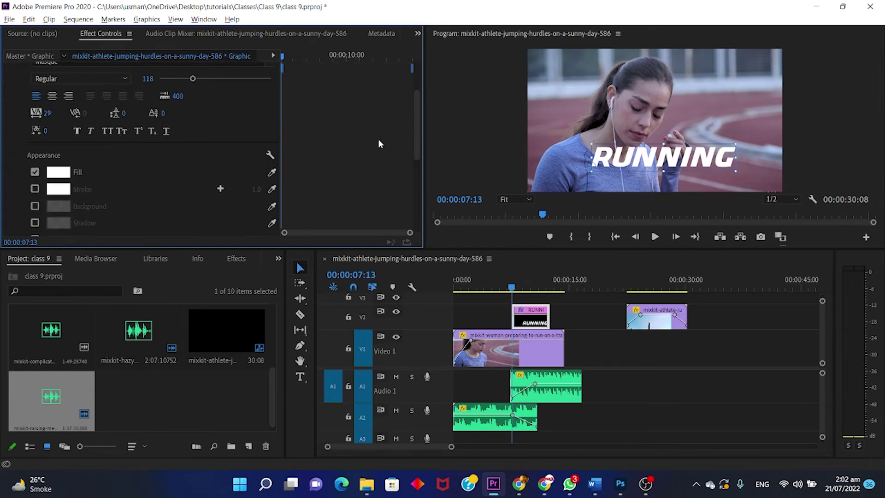
scroll(378, 140, down, 1)
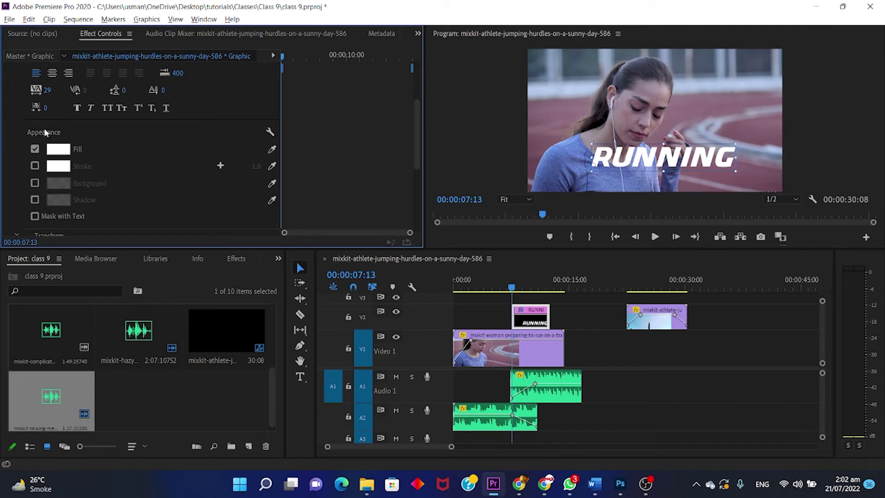
click(60, 146)
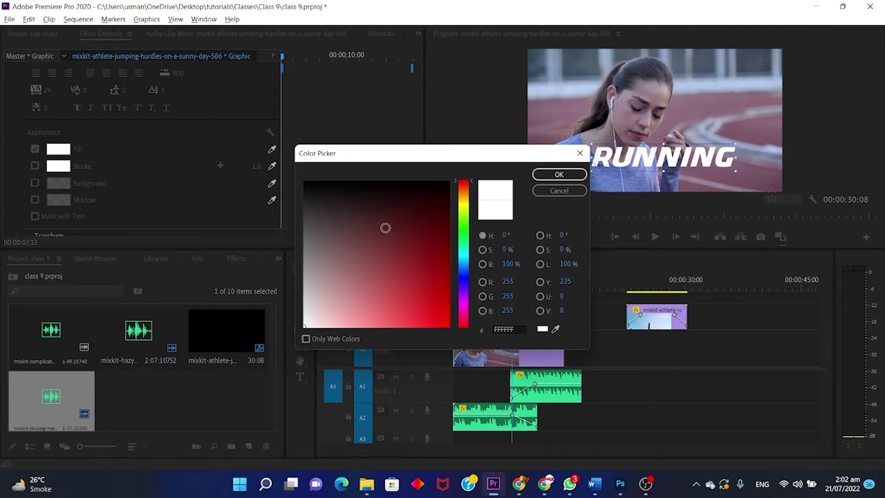
click(466, 275)
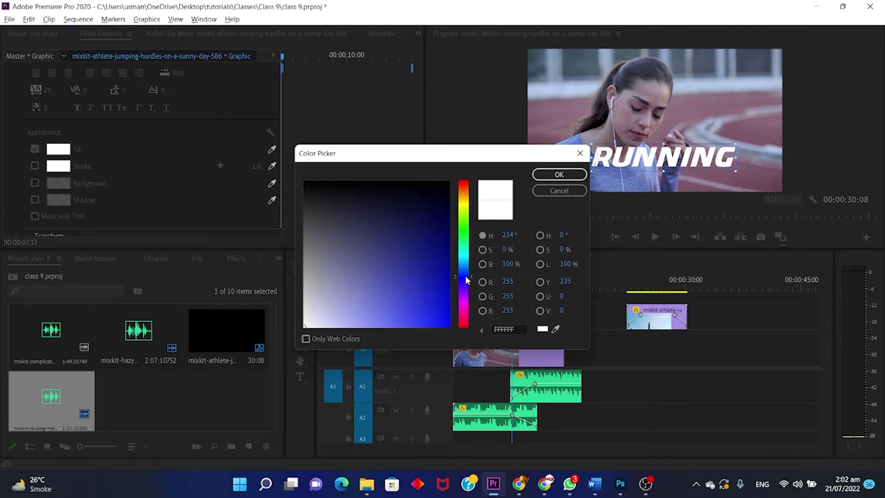
drag(435, 271, 463, 311)
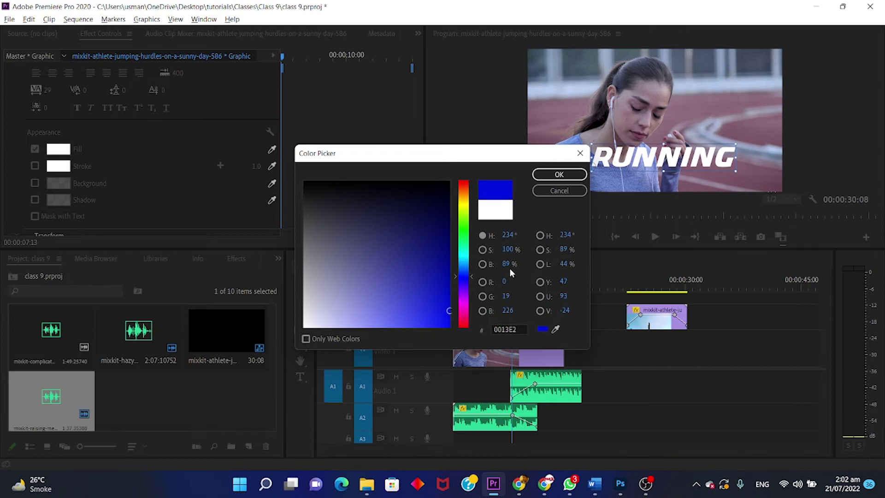
click(560, 175)
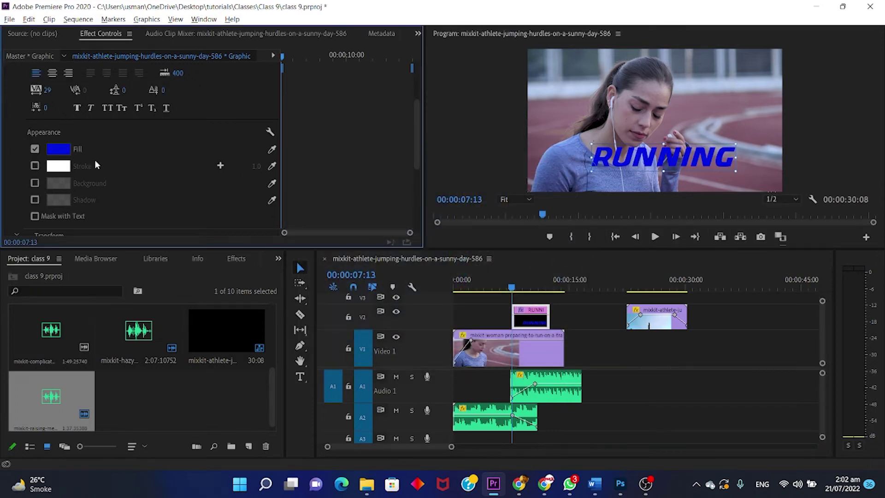
Change the title's fill to pure red, then to dark red B30000
click(67, 151)
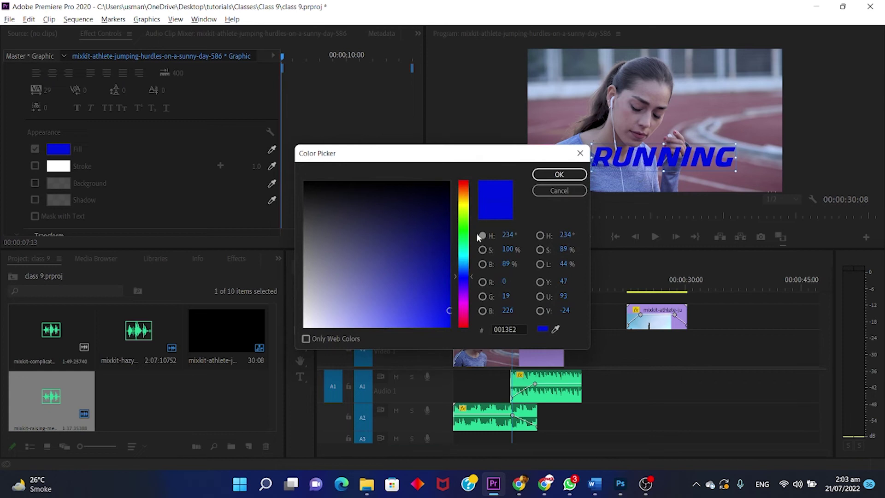
mouse_move(465, 208)
mouse_down()
mouse_move(463, 178)
mouse_move(513, 361)
mouse_up()
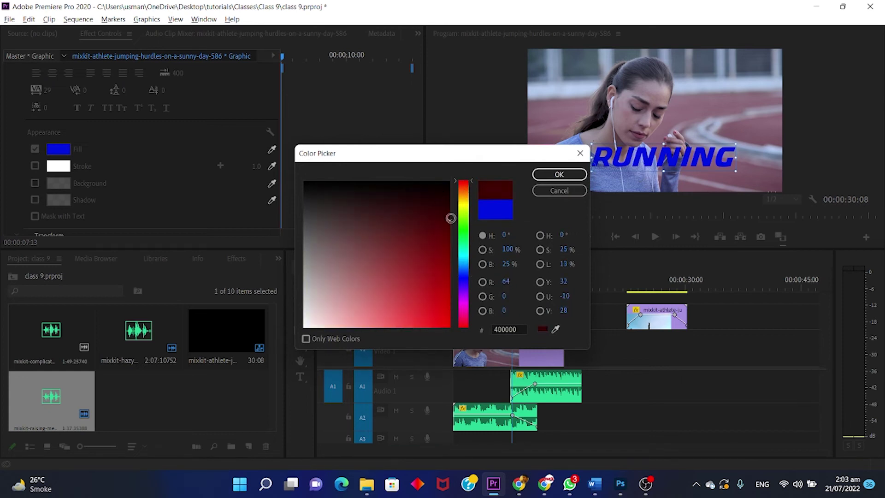
click(552, 175)
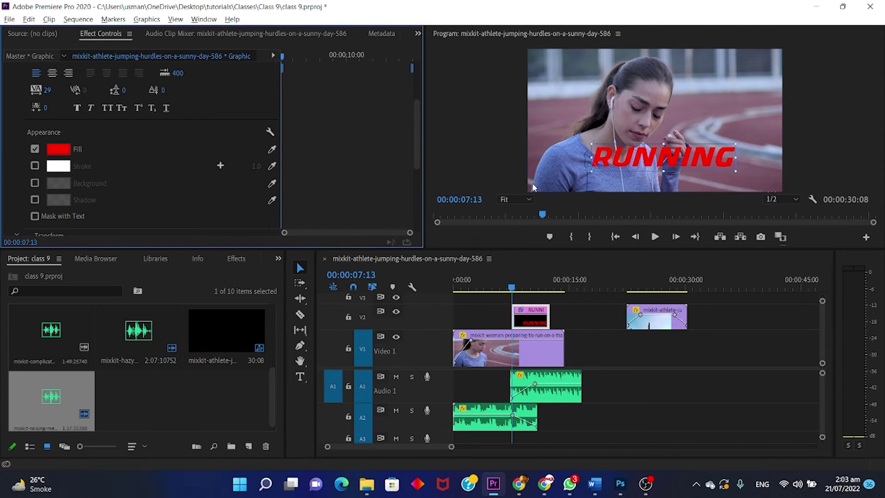
click(58, 148)
click(448, 235)
drag(448, 235, 493, 283)
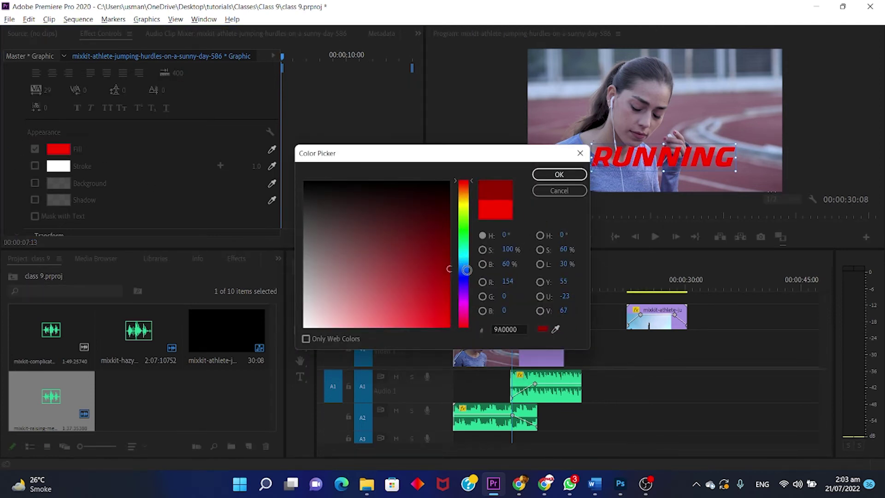
click(560, 173)
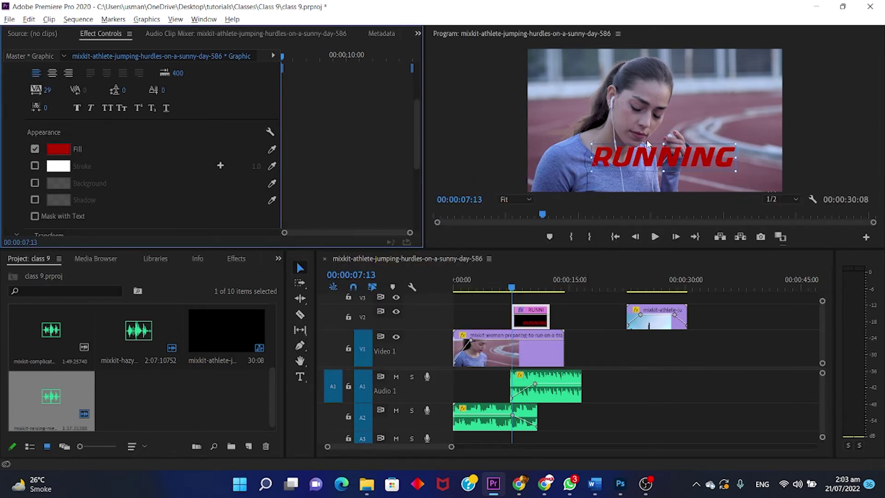
Set the fill back to white FFFFFF and move the title slightly lower
click(67, 151)
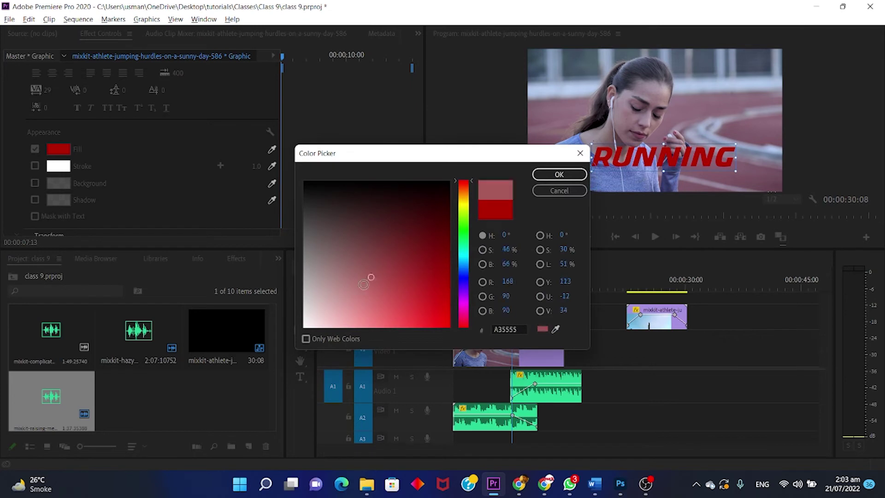
drag(389, 266, 246, 360)
click(560, 175)
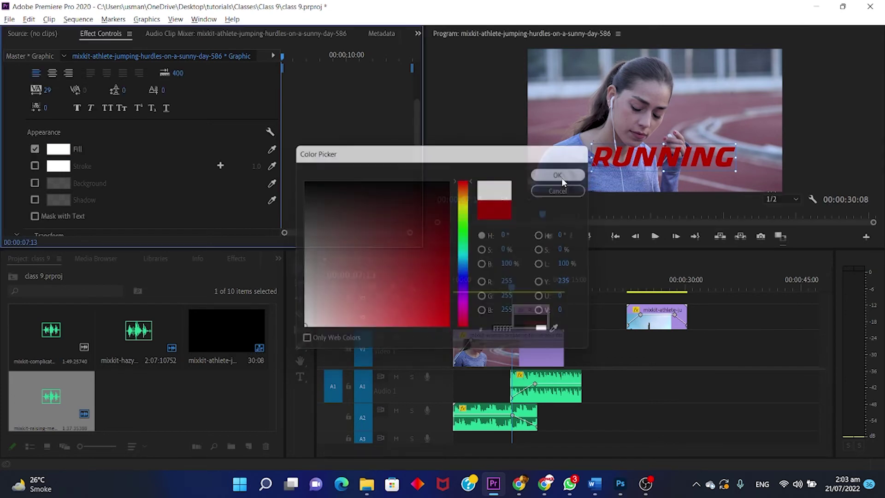
drag(677, 152, 679, 159)
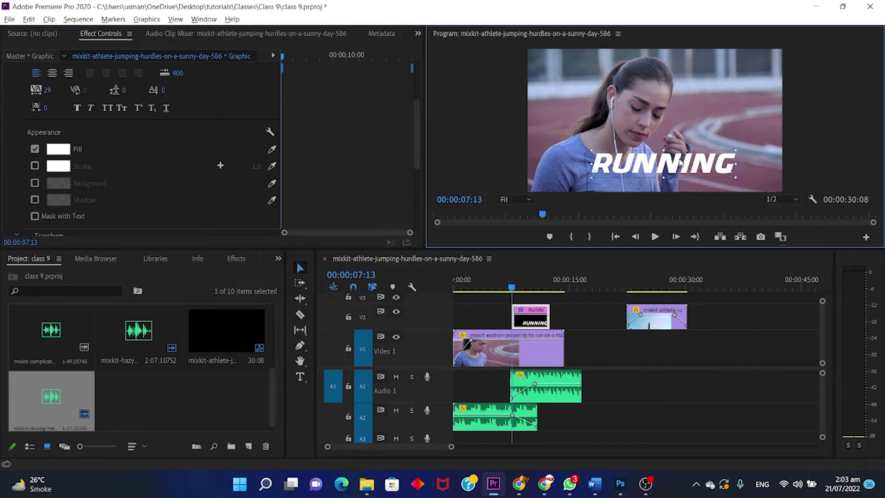
Enable a black stroke on the title and raise its width to 13.0
click(35, 166)
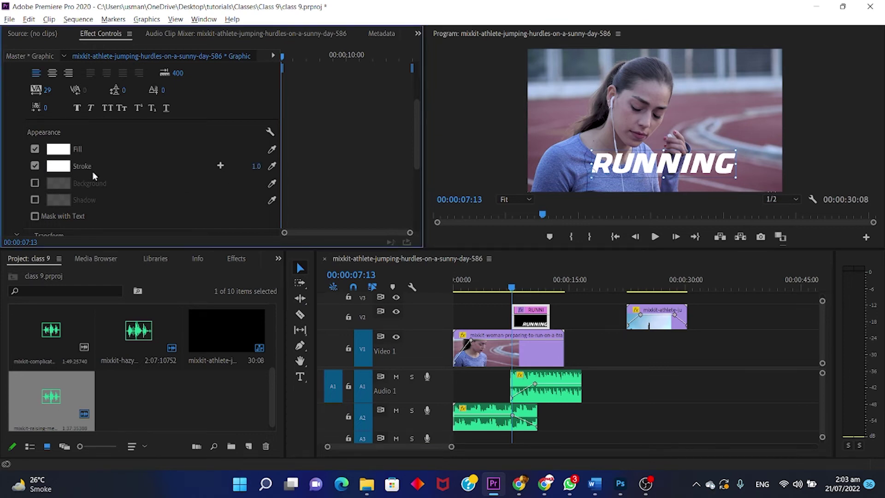
click(65, 170)
drag(381, 227, 300, 180)
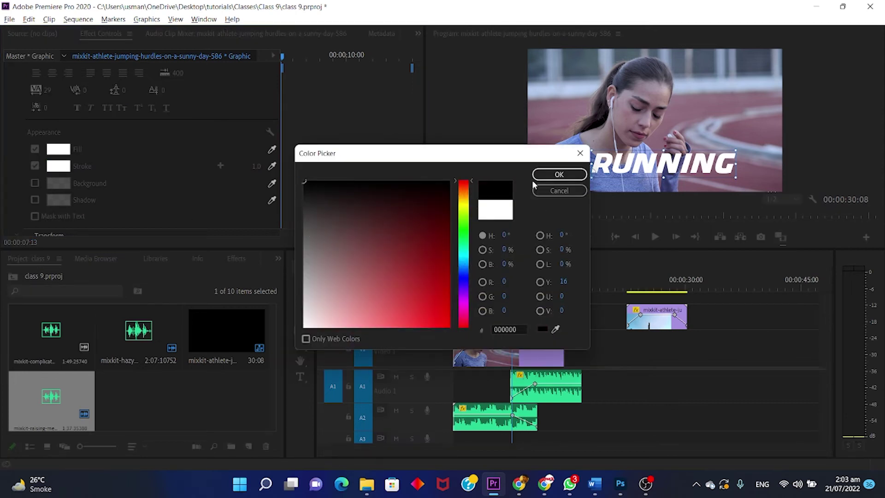
click(559, 174)
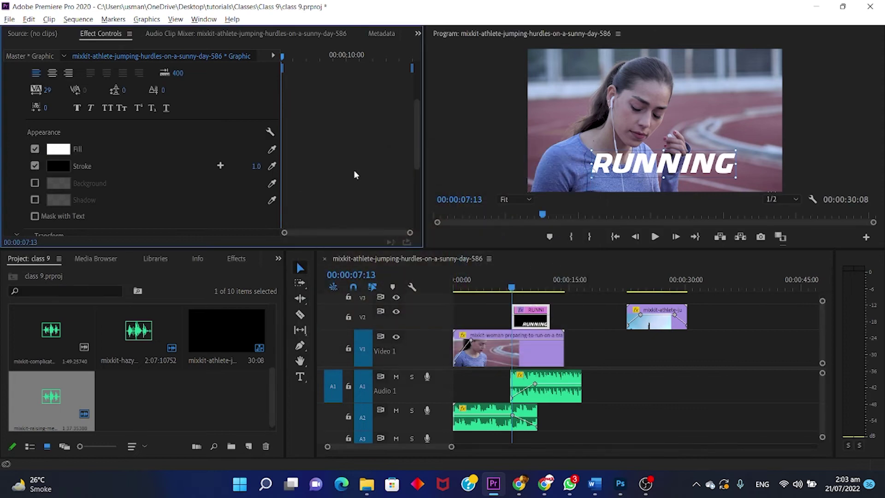
drag(257, 166, 252, 166)
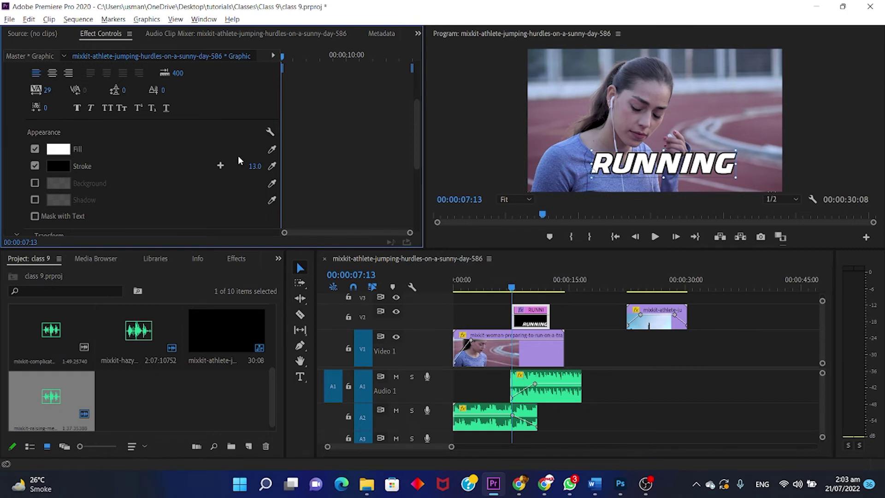
Change the title's stroke colour to red FF0000
click(58, 166)
drag(398, 206, 449, 326)
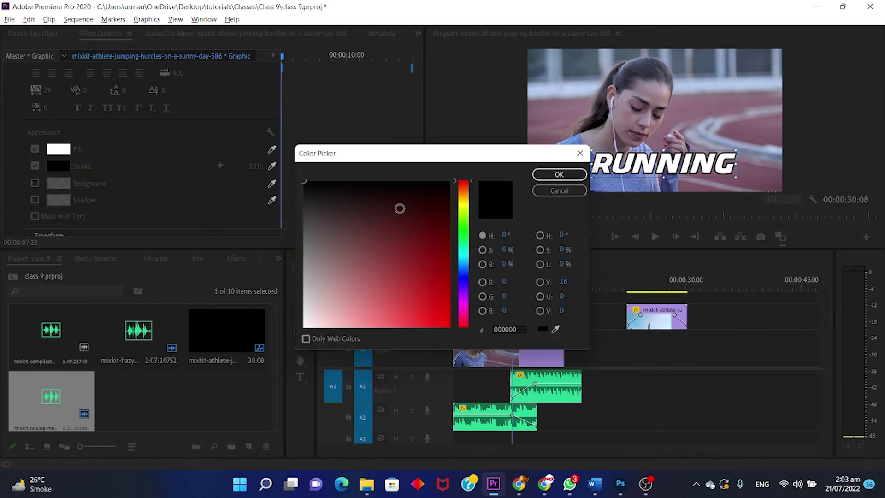
click(551, 173)
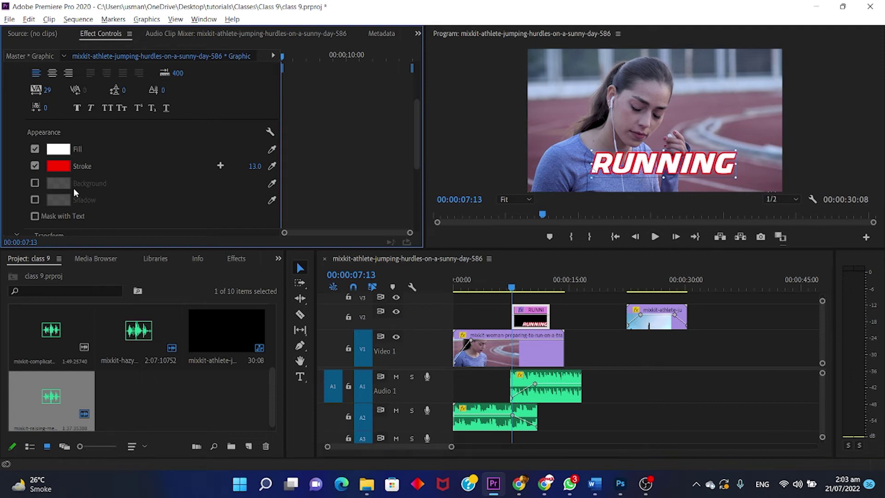
Enable Shadow and set opacity 56%, distance 8.7, size 8.0 and blur 75
click(34, 199)
scroll(174, 217, down, 2)
scroll(176, 197, down, 1)
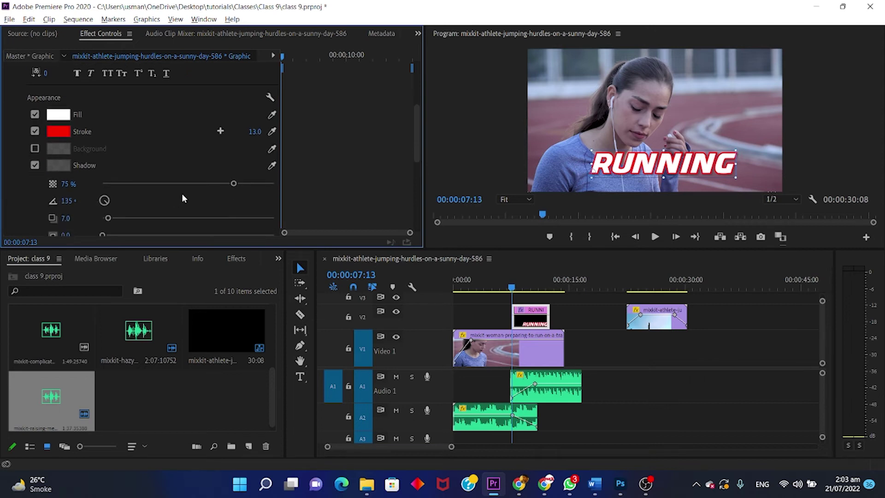
drag(233, 184, 213, 184)
drag(109, 218, 124, 219)
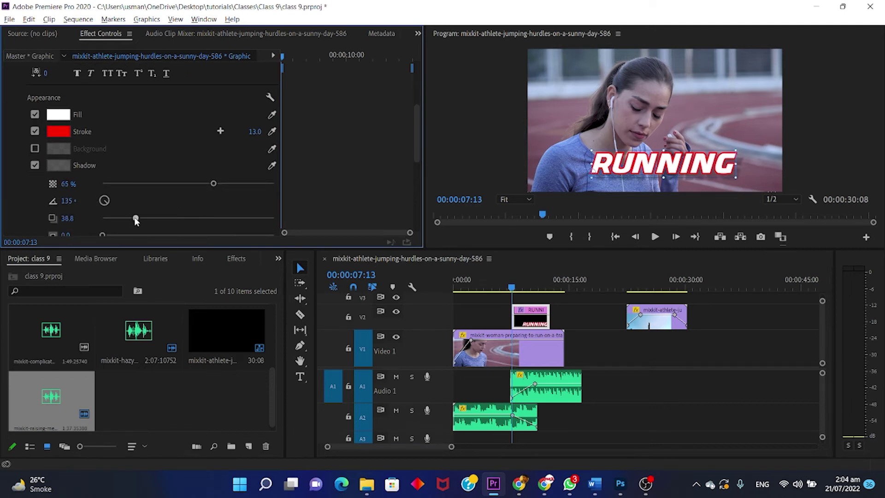
scroll(134, 215, down, 2)
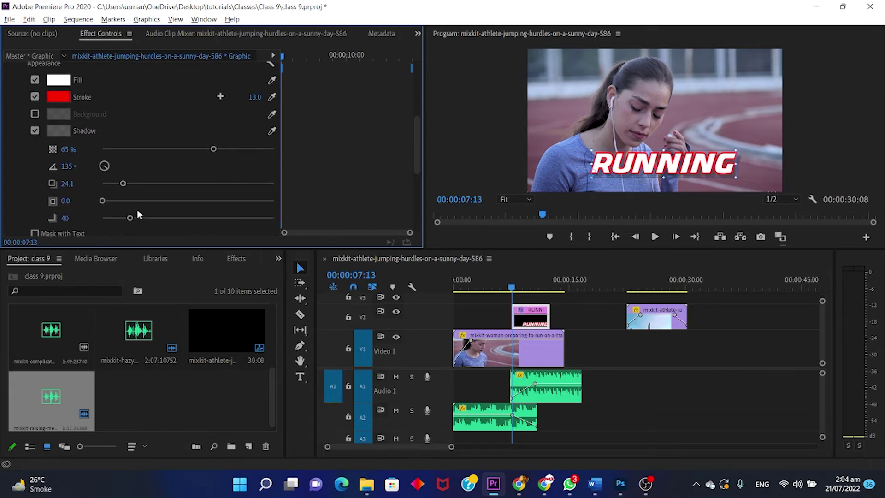
mouse_move(103, 202)
mouse_down()
mouse_move(116, 202)
mouse_move(105, 221)
mouse_up()
drag(187, 223, 155, 223)
mouse_move(213, 150)
mouse_down()
mouse_move(182, 150)
mouse_move(199, 150)
mouse_up()
drag(123, 184, 110, 184)
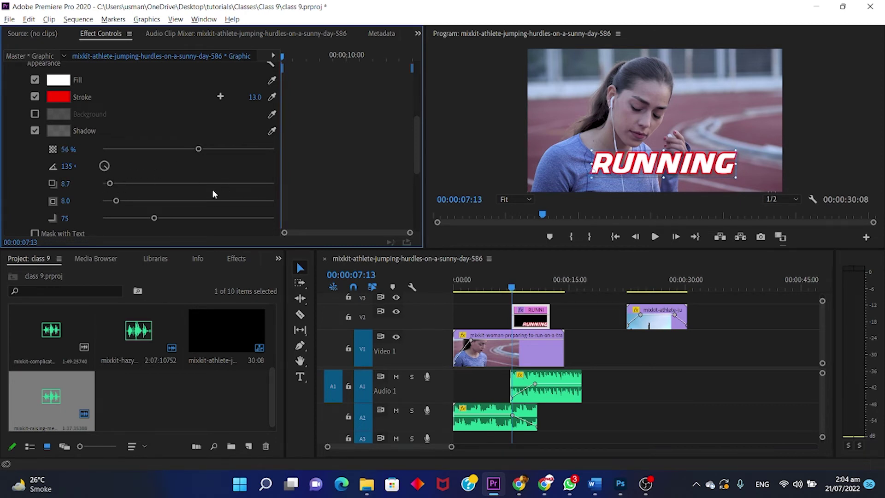
Scroll through the RUNNING title's Effect Controls to review its settings
scroll(180, 193, down, 2)
scroll(180, 193, down, 1)
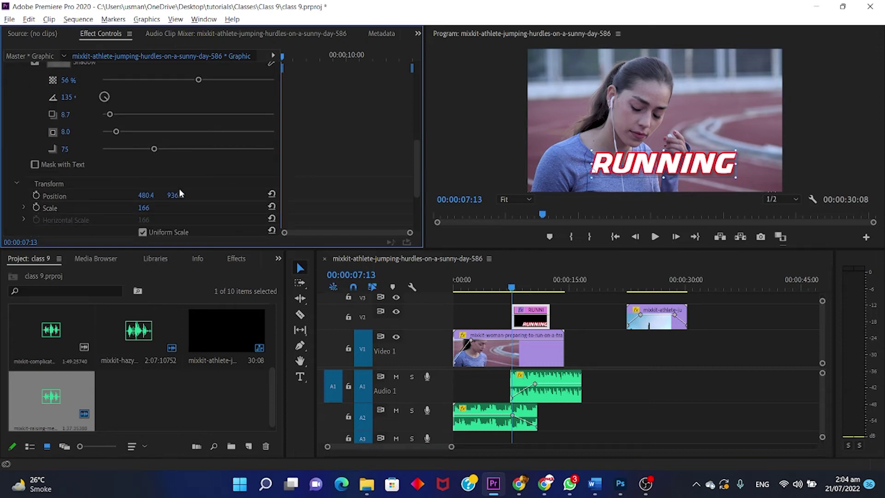
scroll(178, 193, down, 2)
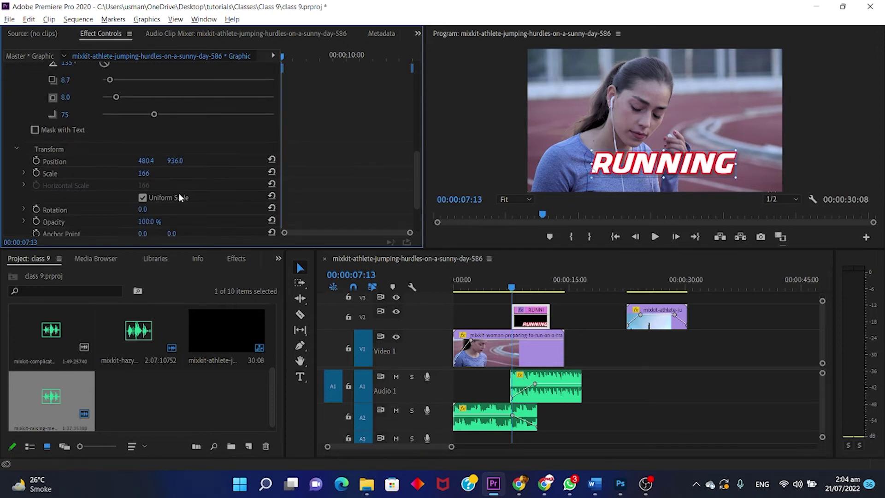
scroll(177, 198, down, 1)
scroll(177, 198, down, 1)
scroll(176, 198, up, 3)
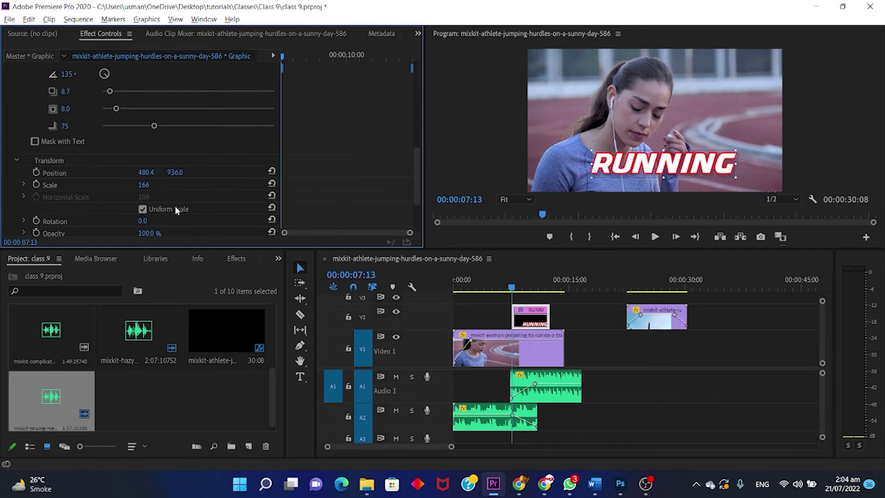
scroll(175, 206, up, 5)
scroll(175, 208, up, 3)
scroll(176, 213, up, 2)
scroll(176, 213, up, 2)
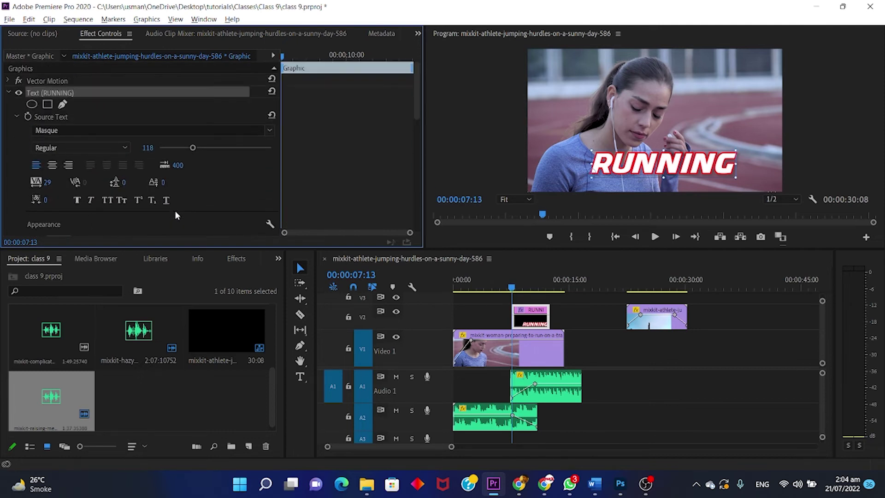
Preview the styled title from the sequence start, then show the Effects panel
click(636, 170)
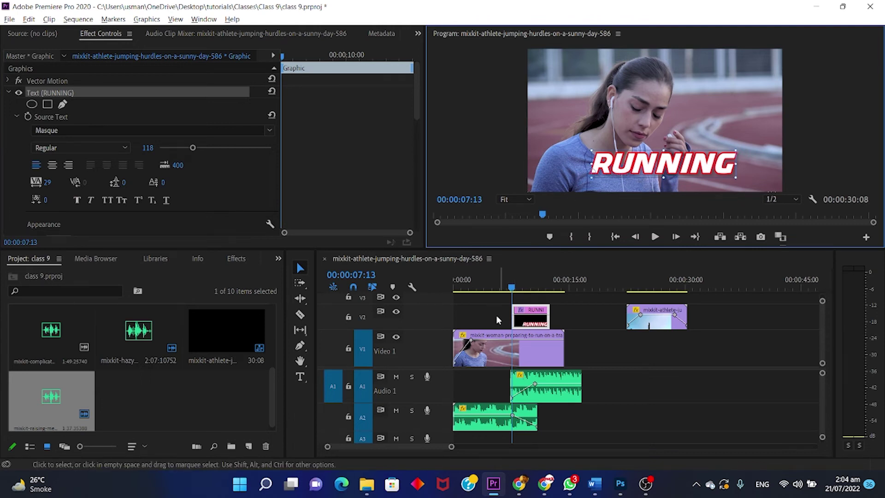
click(496, 295)
key(Home)
key(space)
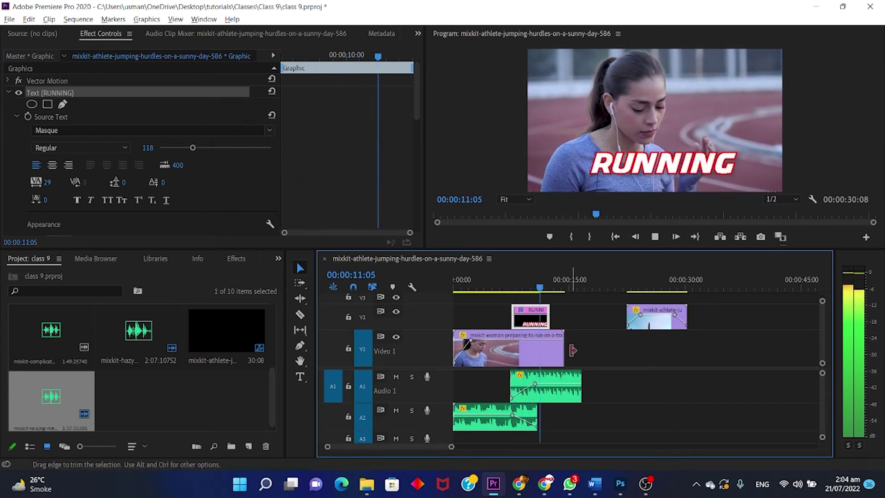
key(space)
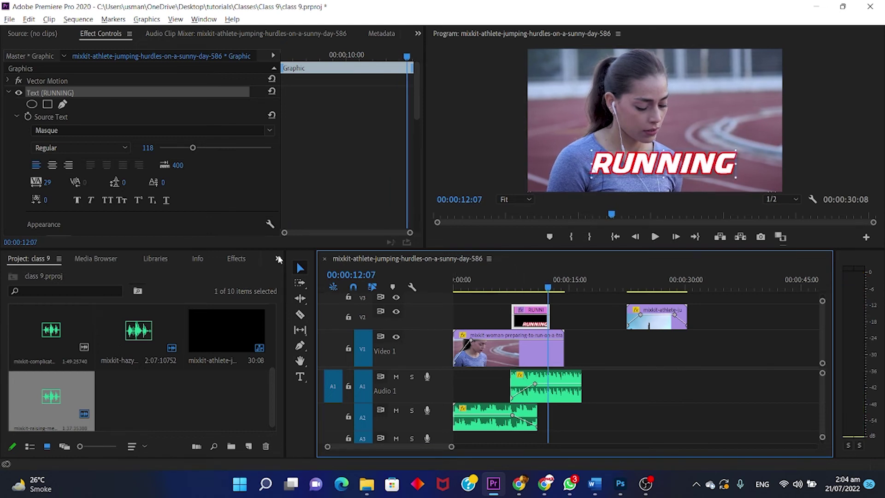
click(279, 259)
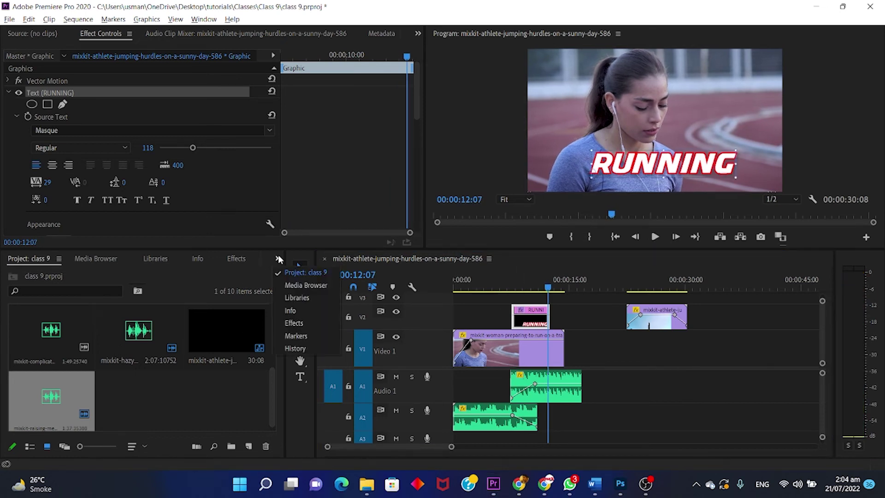
click(295, 323)
Drop Dip to Black from Video Transitions > Dissolve onto the RUNNING title's start
click(9, 347)
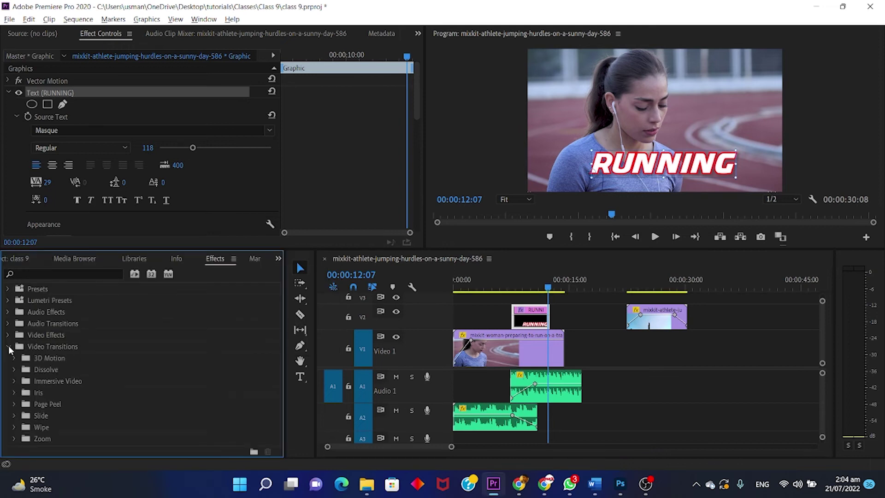
click(15, 371)
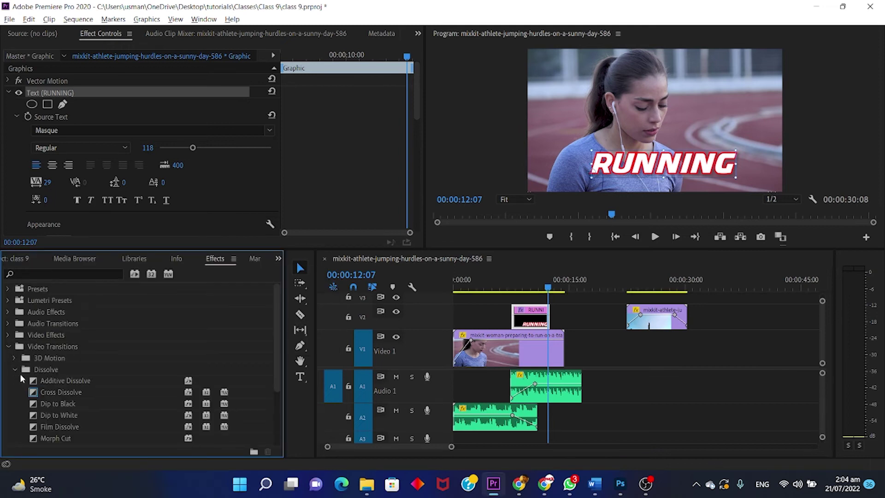
click(54, 394)
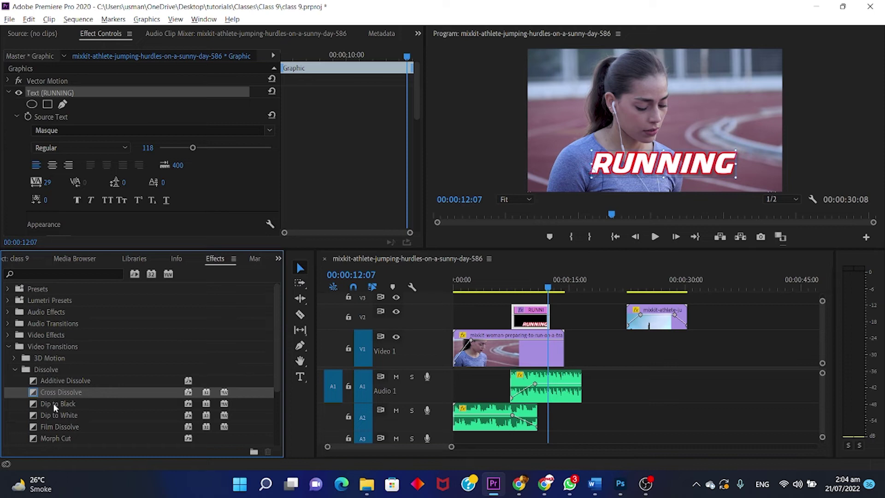
mouse_move(54, 403)
mouse_down()
mouse_move(523, 336)
mouse_move(515, 319)
mouse_up()
Preview the dip to black, then delete the RUNNING title clip from V2
click(511, 287)
key(space)
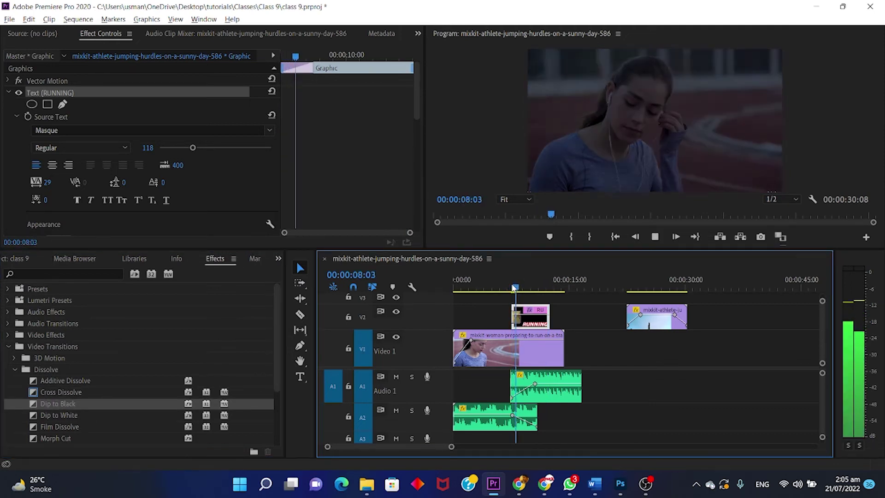
key(space)
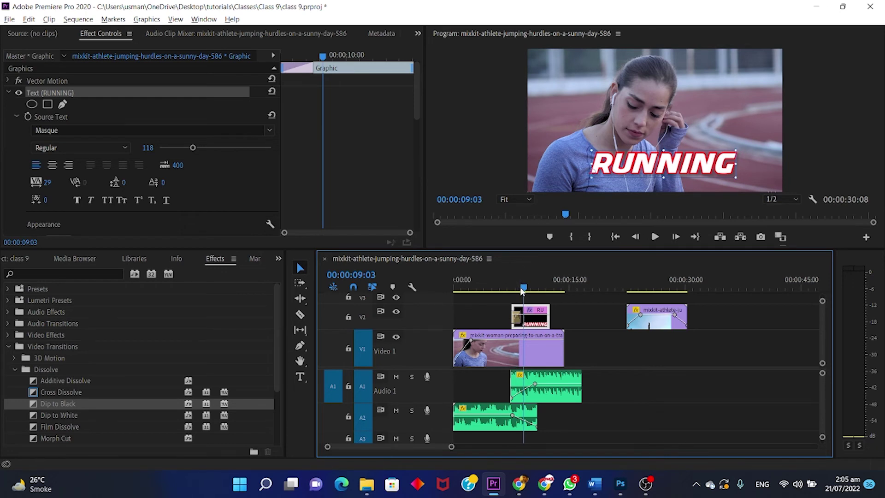
drag(520, 286, 508, 287)
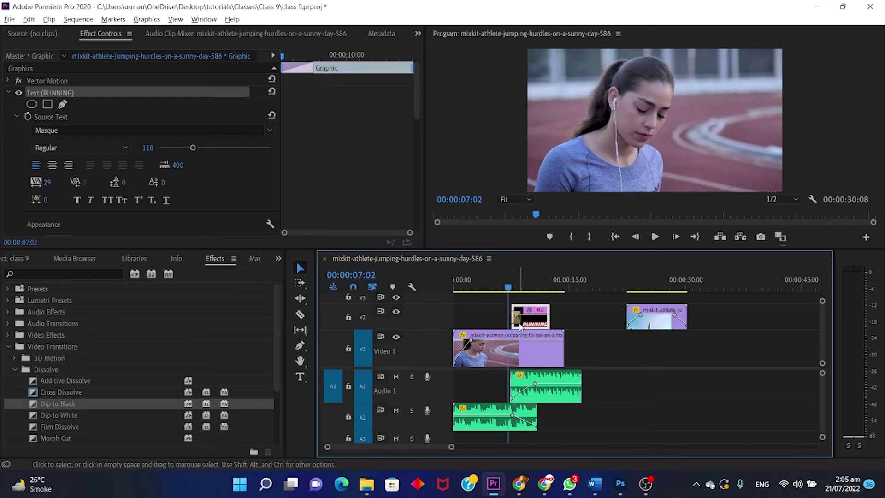
key(Delete)
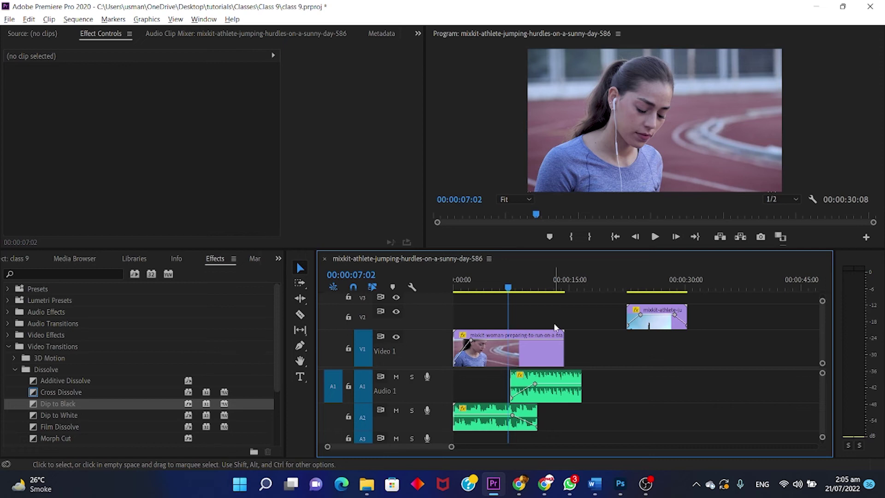
Restore the RUNNING title with undo and remove its Dip to Black transition
key(ctrl+z)
key(equal)
key(equal)
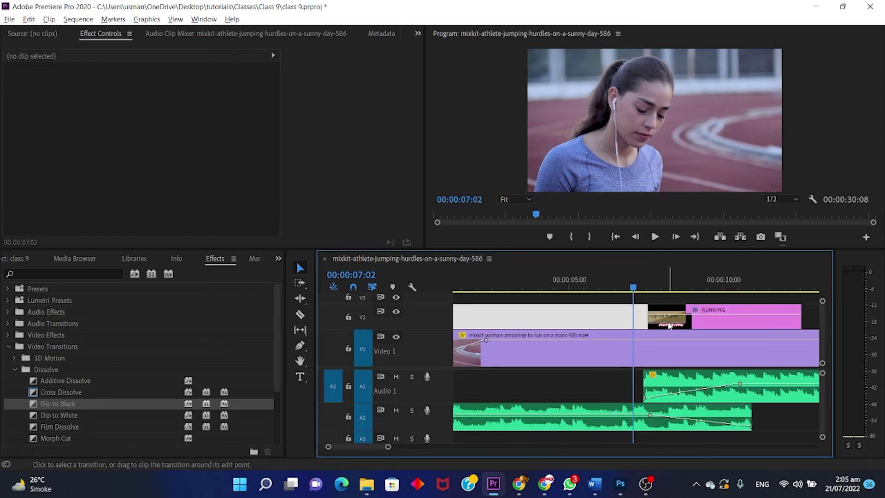
click(670, 326)
key(Delete)
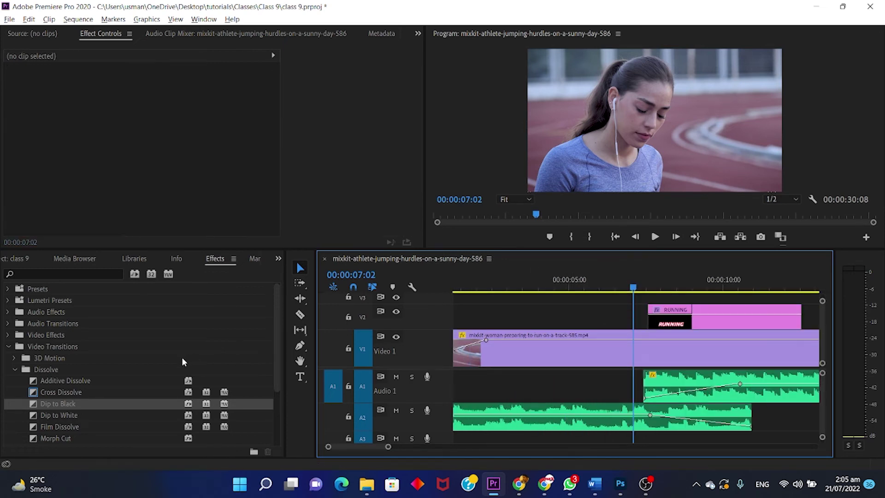
Put a Cross Dissolve on the start of the RUNNING title clip
click(63, 381)
click(57, 392)
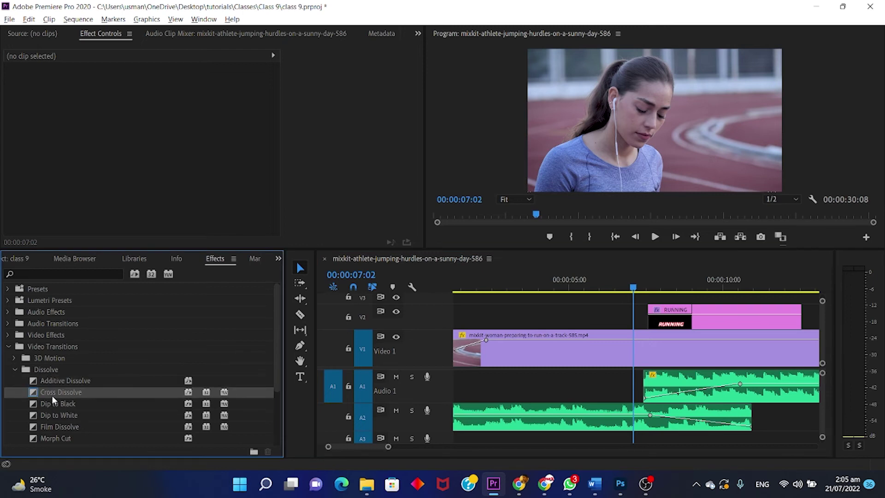
drag(52, 396, 651, 317)
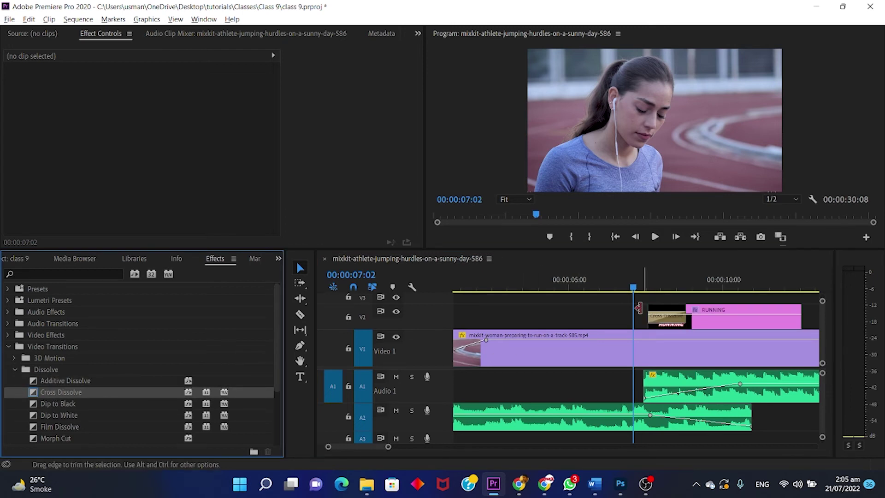
click(543, 280)
Play the sequence from the beginning to preview the opening Cross Dissolve
key(minus)
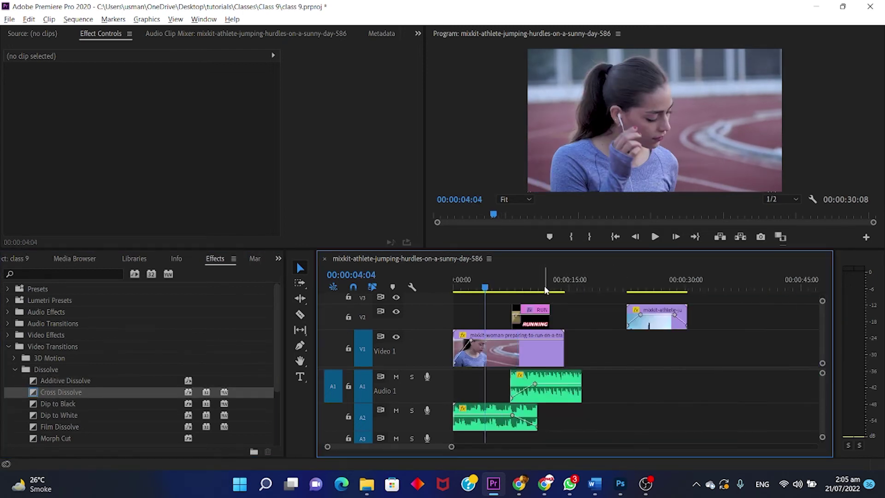
key(minus)
key(Home)
key(space)
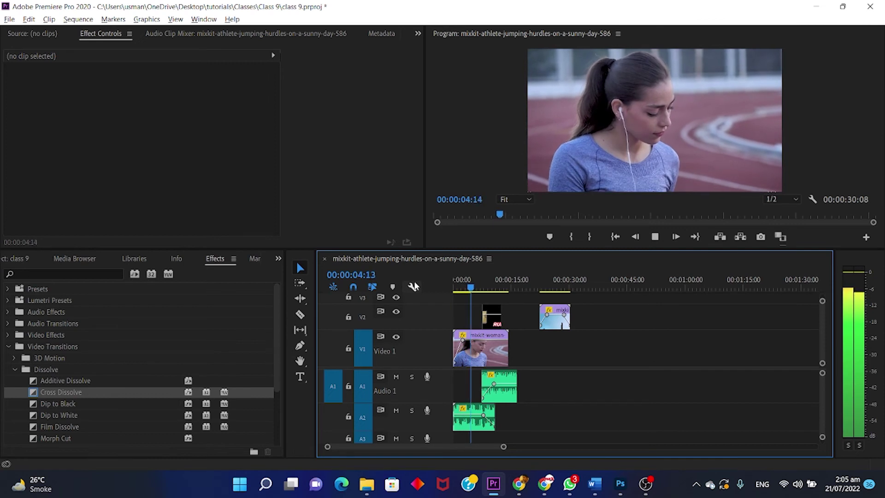
key(equal)
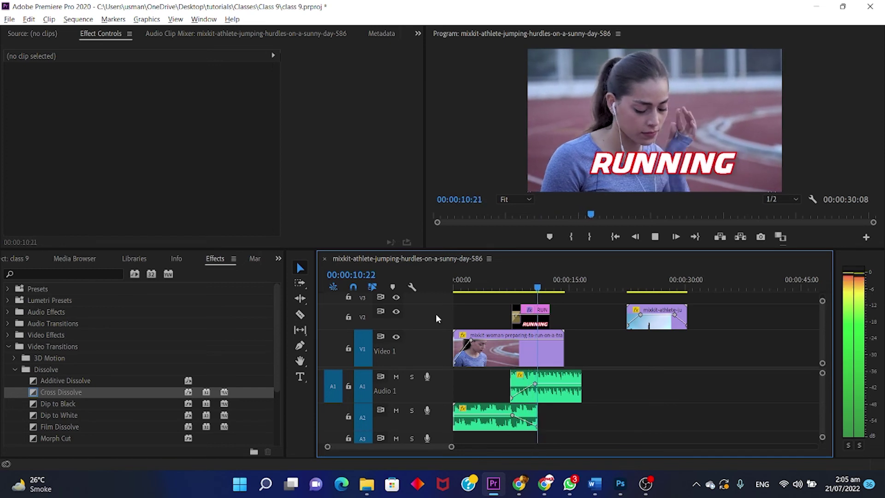
key(space)
Add a Cross Dissolve to the RUNNING title's end and preview the fade-out
key(equal)
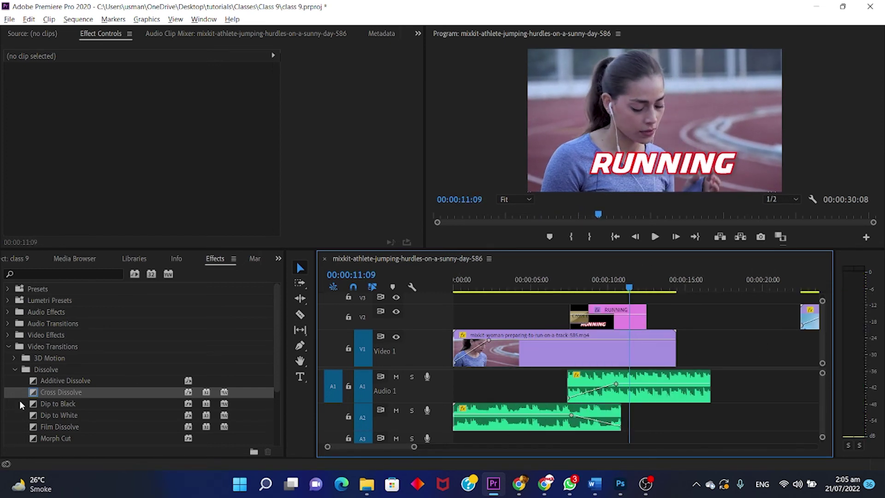
drag(42, 391, 646, 320)
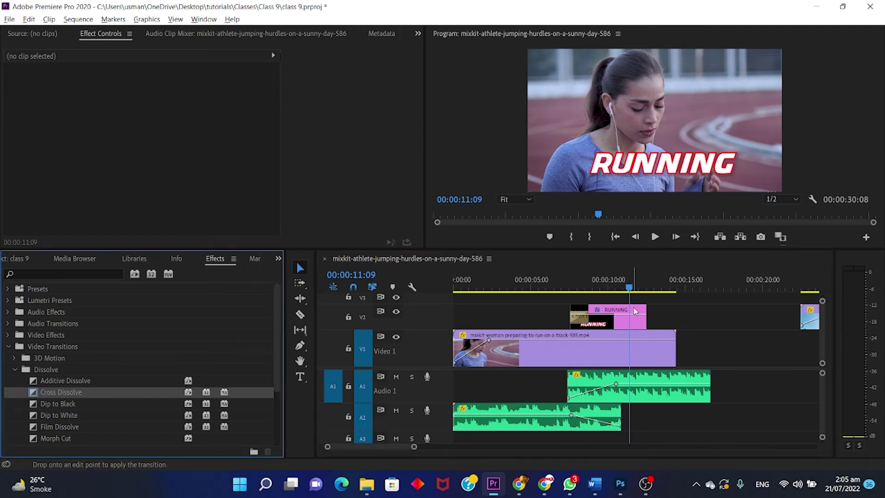
key(space)
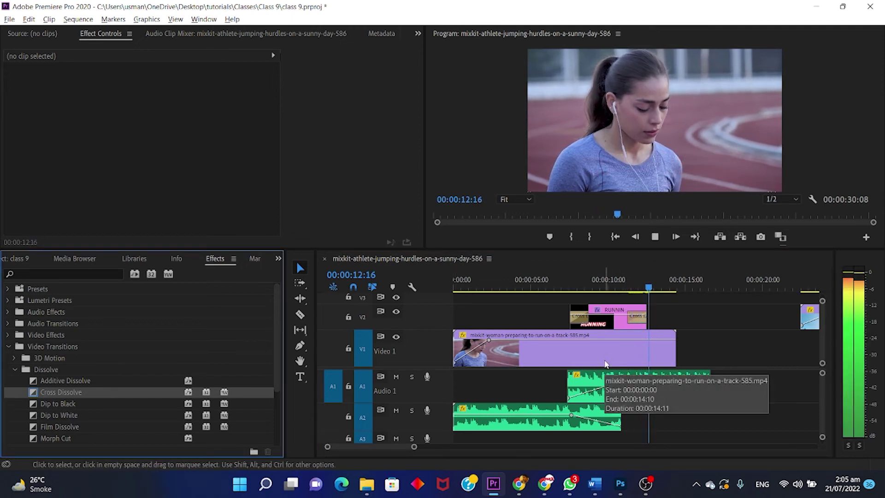
key(space)
click(614, 281)
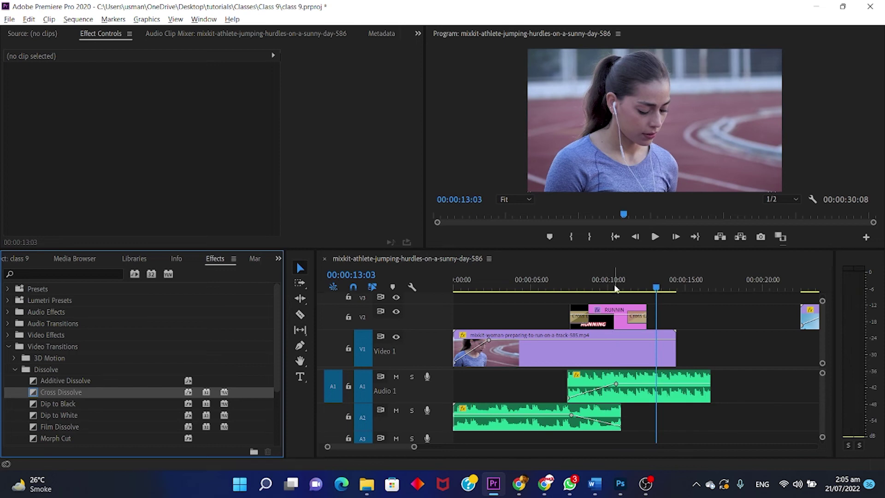
click(613, 317)
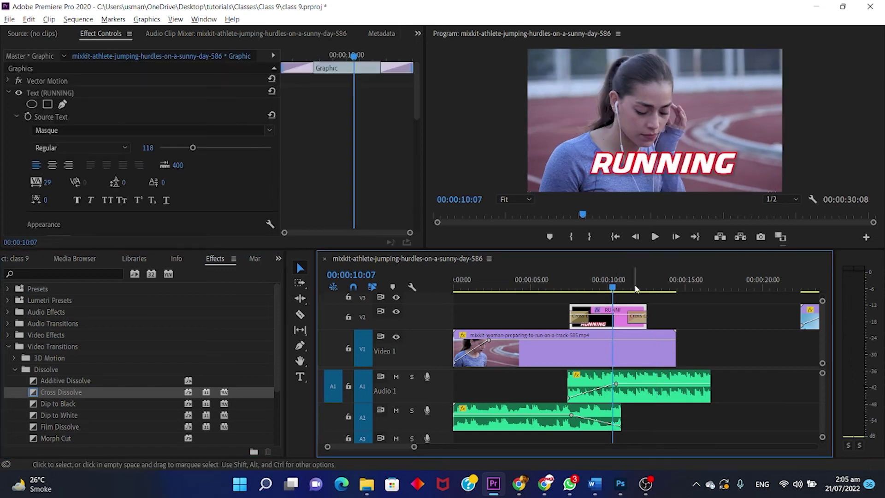
click(693, 166)
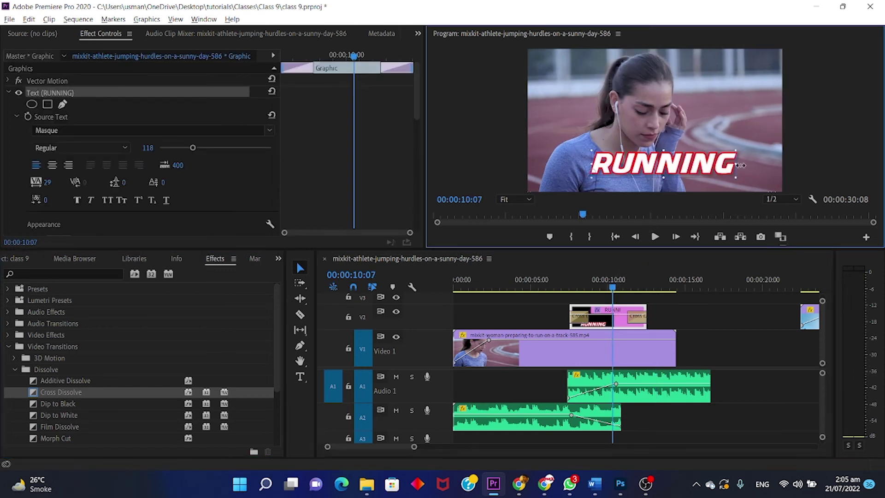
drag(718, 169, 585, 170)
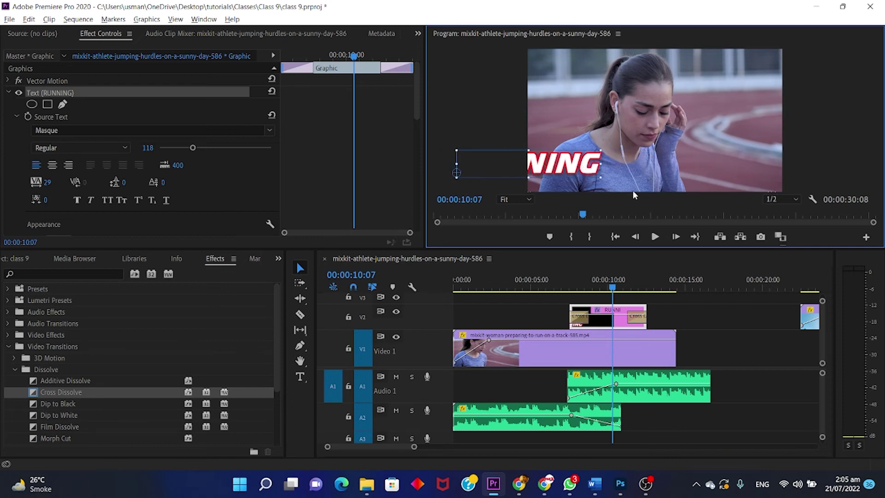
key(ctrl+z)
click(572, 280)
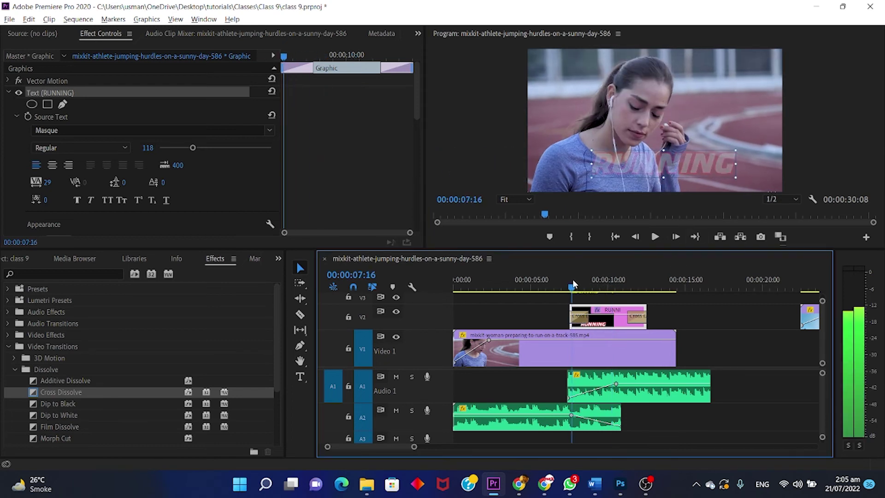
click(571, 280)
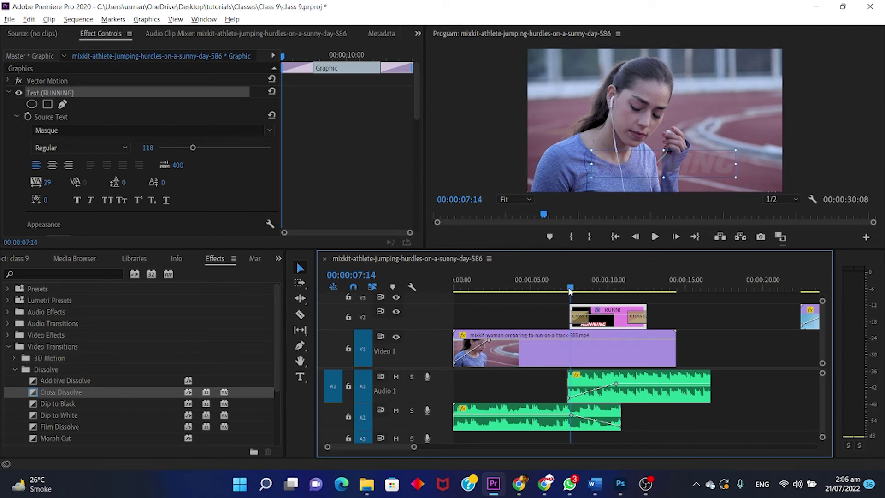
drag(571, 288, 569, 288)
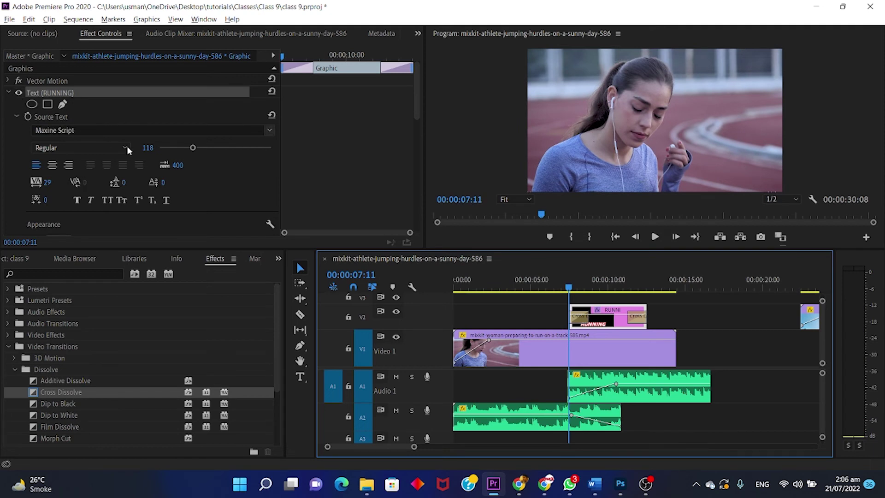
Turn on Position and Scale animation for the title and play its entrance
scroll(313, 150, down, 5)
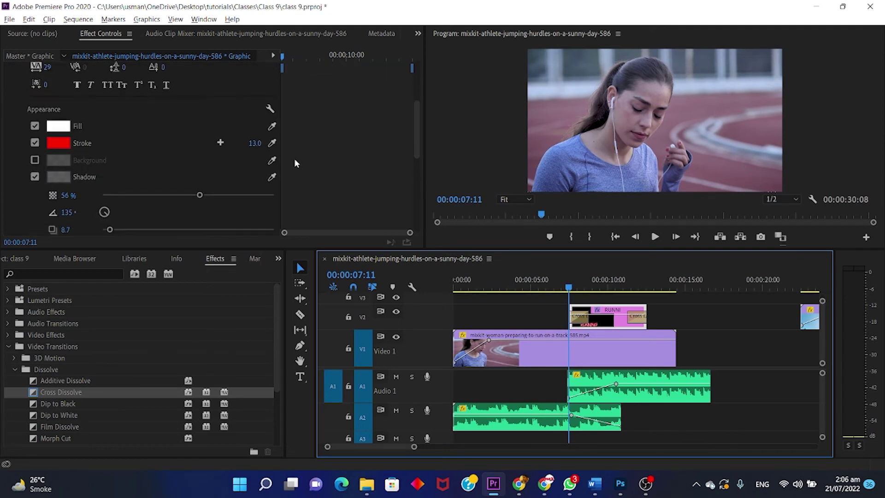
scroll(123, 163, down, 2)
scroll(123, 165, down, 2)
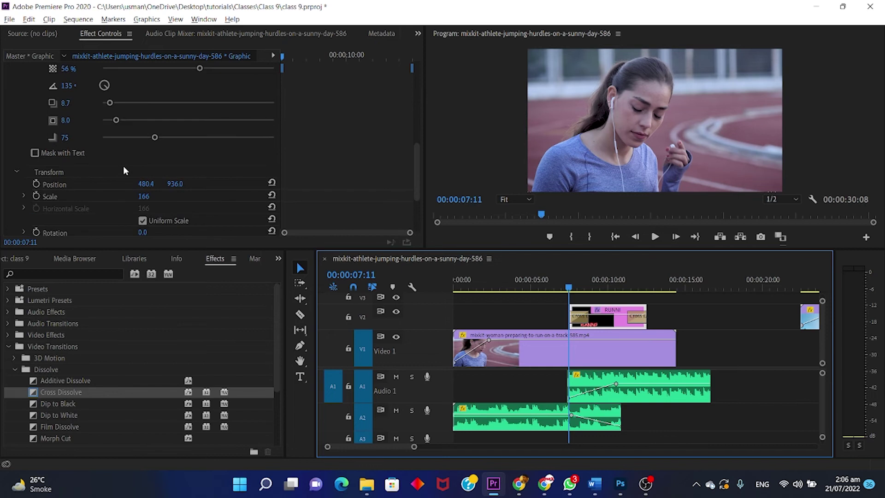
click(36, 184)
click(35, 196)
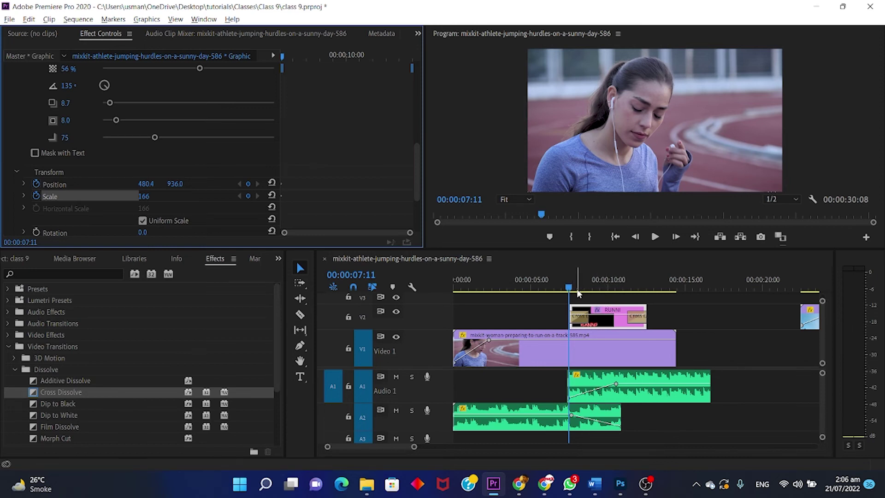
key(space)
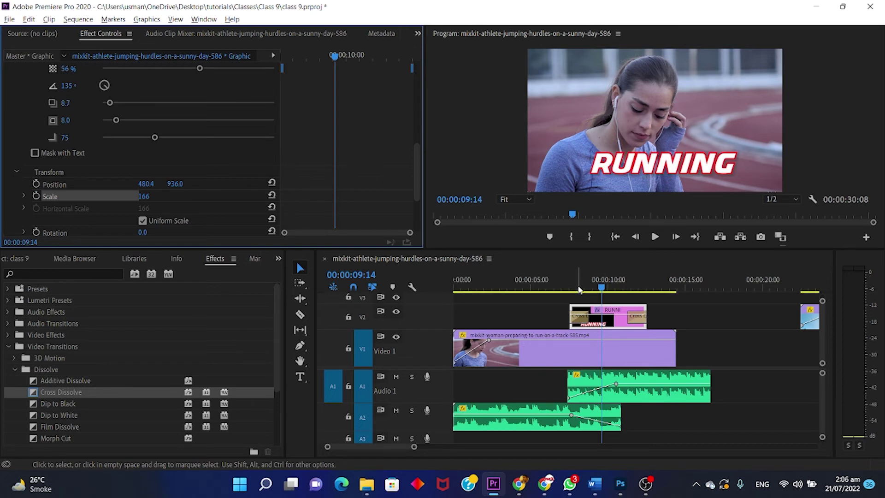
Add Scale and Position keyframes at 07:13, nudging Position X to 449.4
drag(580, 289, 573, 280)
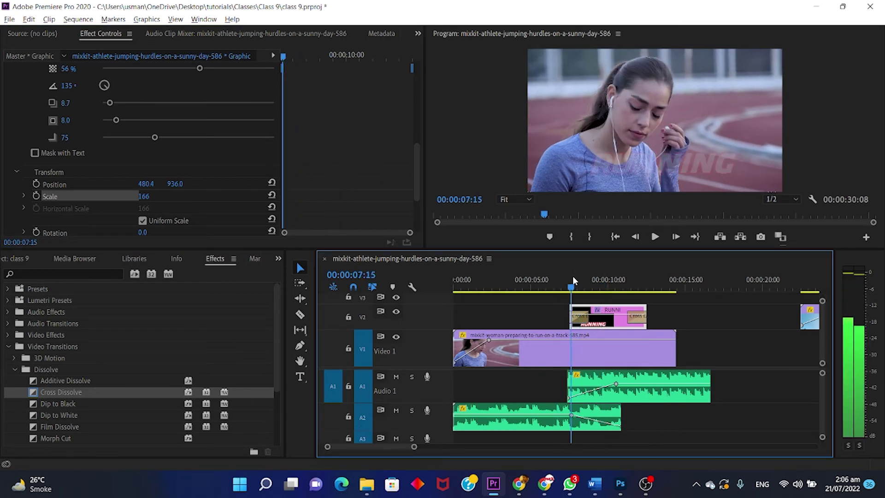
key(Left)
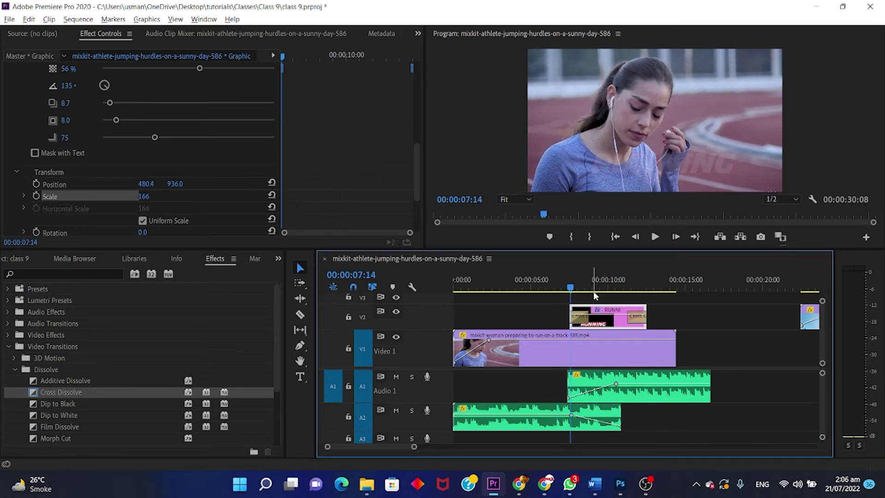
key(Left)
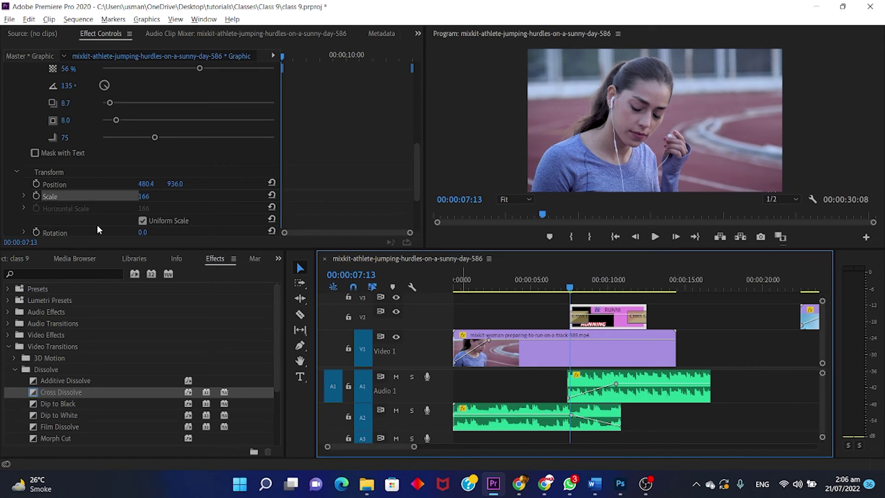
click(36, 195)
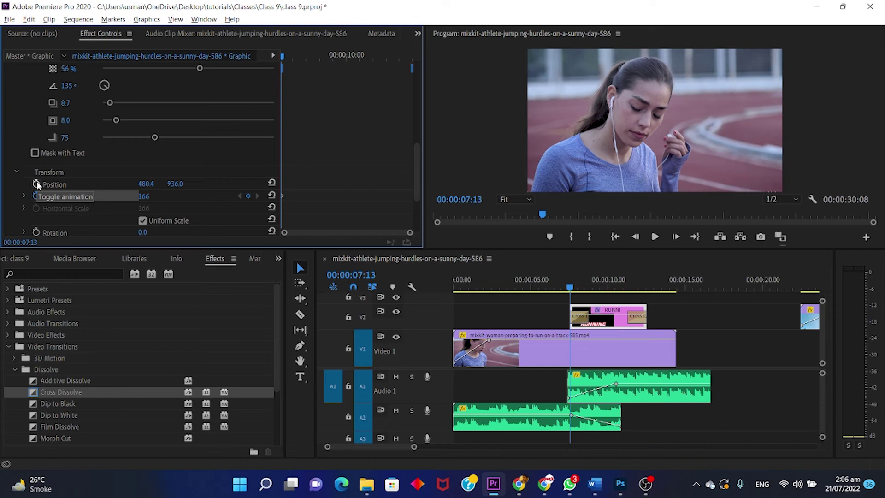
click(37, 184)
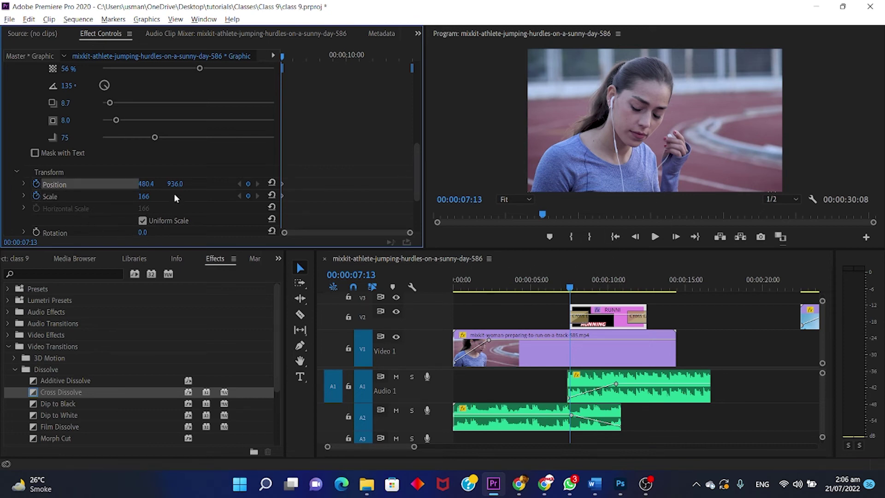
drag(146, 184, 133, 184)
At 10:11 try sliding the title off-frame and back to X 480.4, then preview
click(616, 284)
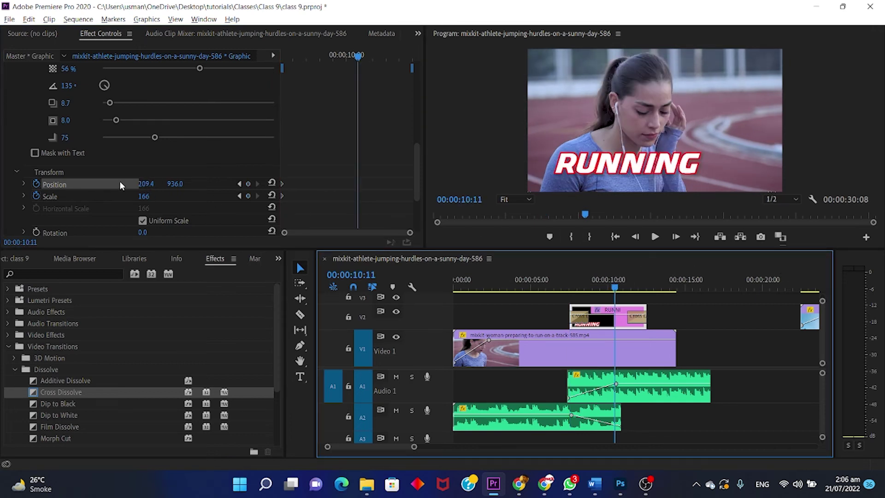
drag(144, 184, 158, 186)
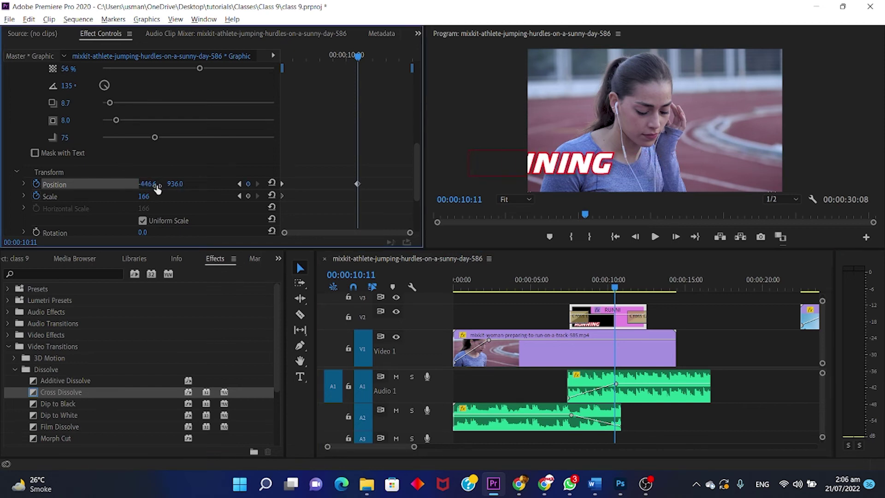
drag(155, 188, 162, 187)
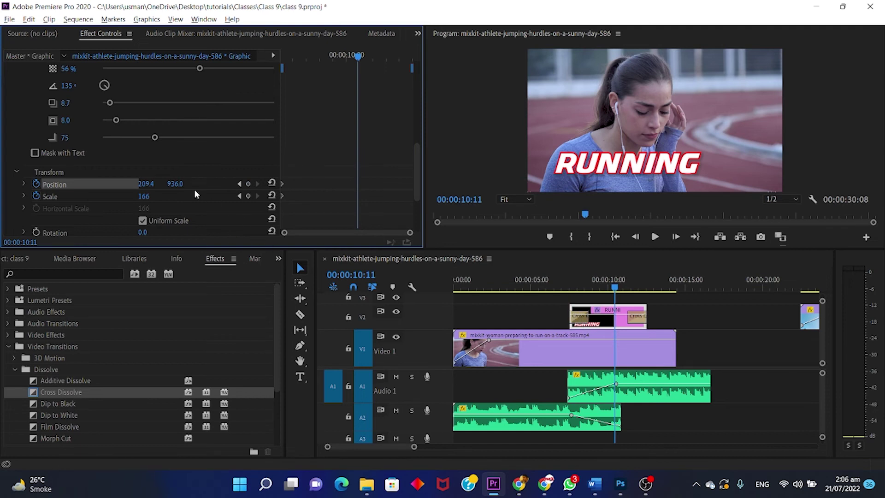
drag(195, 189, 198, 189)
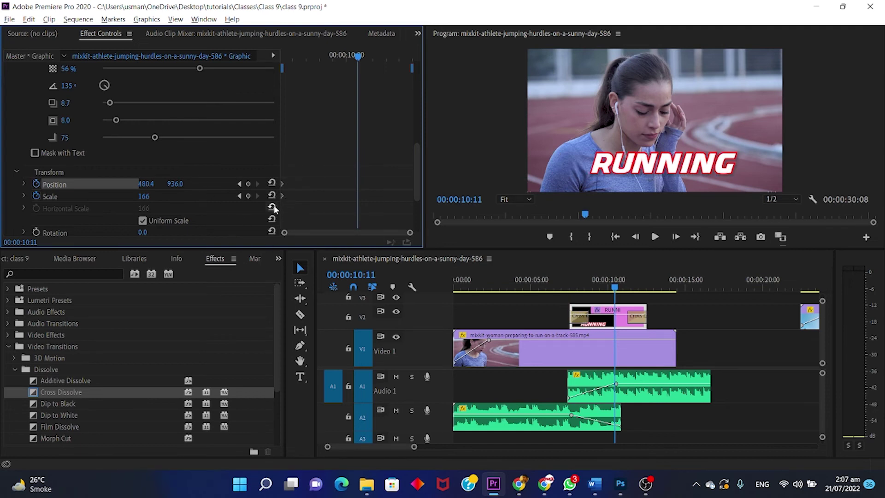
click(239, 183)
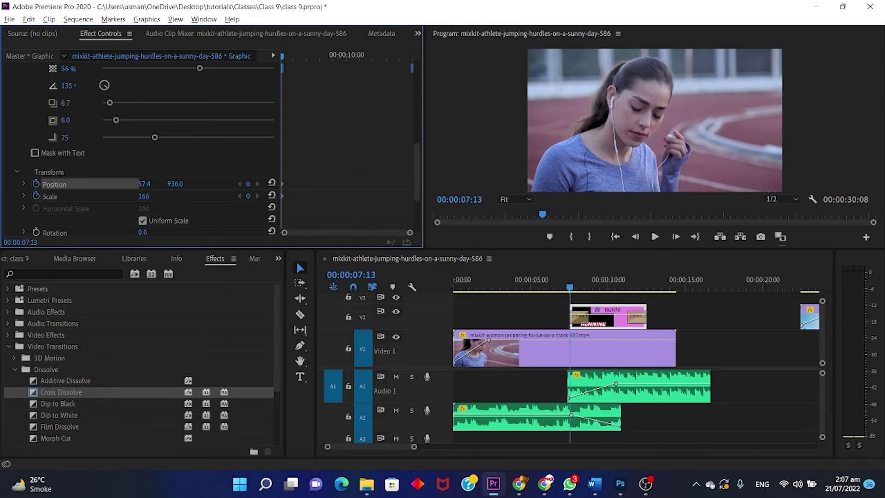
key(space)
key(space)
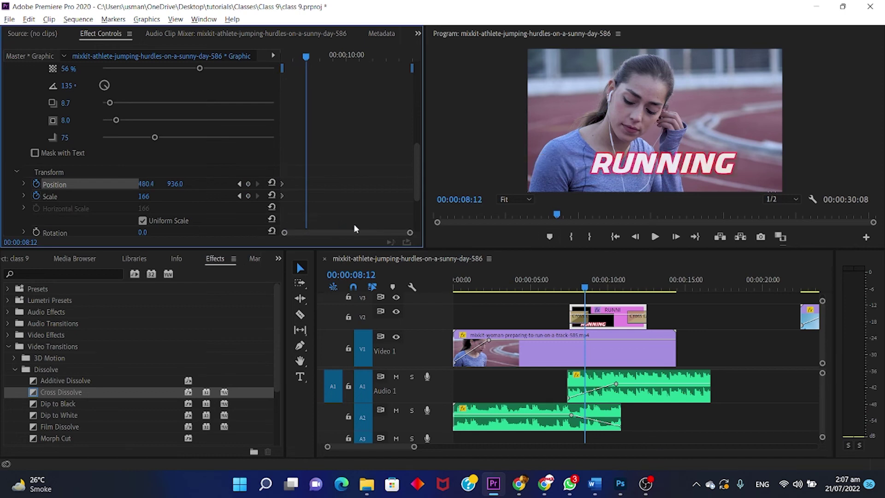
Revert Position X to -7.6 and delete the cross dissolve at the title's start
key(ctrl+z)
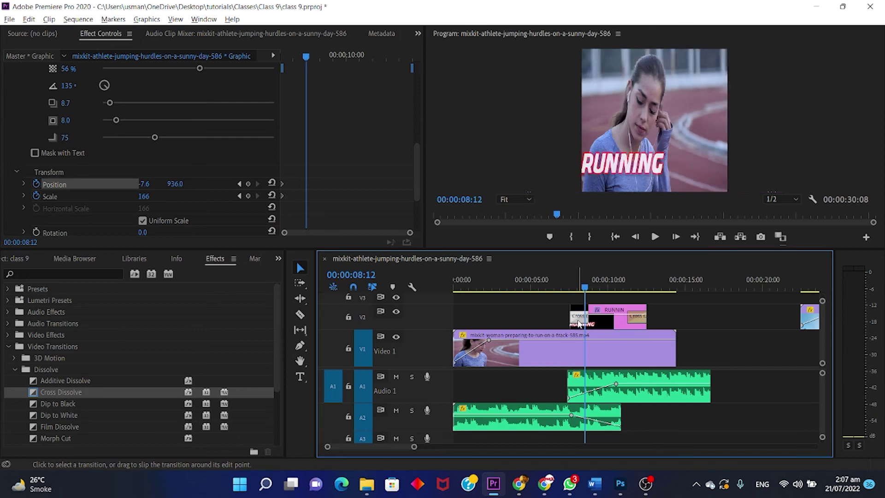
click(579, 320)
key(Delete)
Push the title fully off frame left at the starting Position keyframe and preview
drag(574, 286, 571, 285)
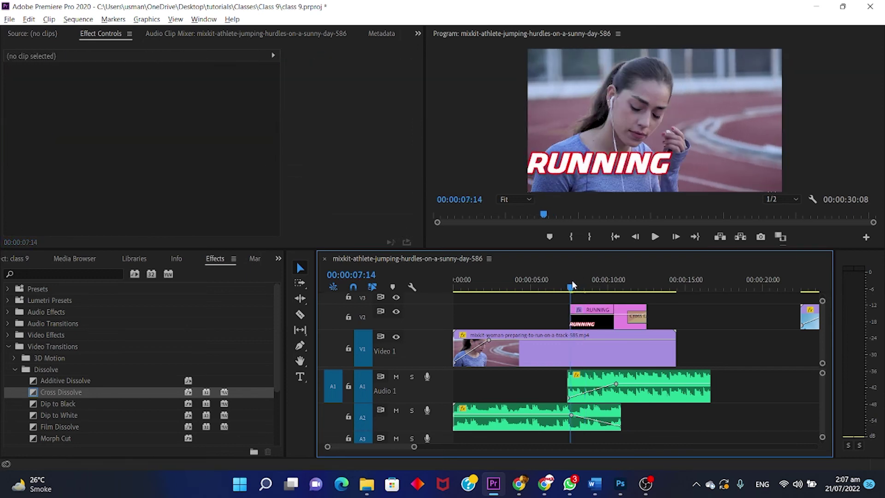
click(599, 318)
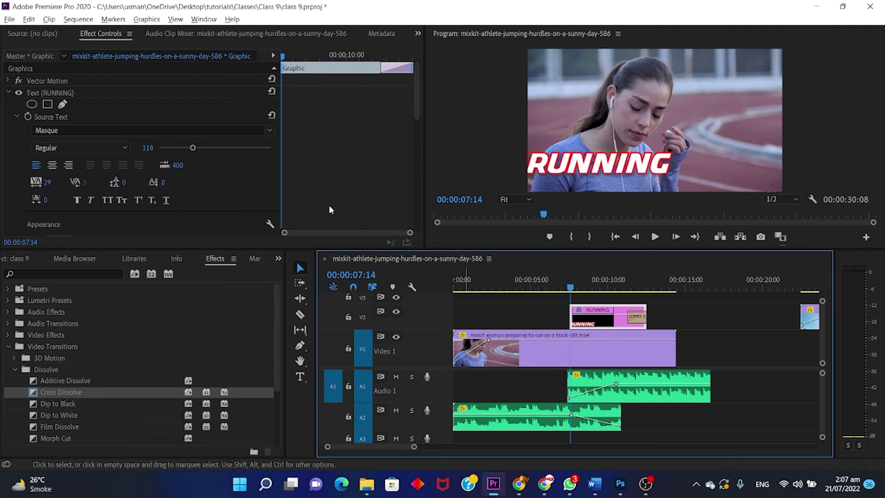
scroll(339, 192, down, 5)
scroll(352, 174, down, 5)
scroll(313, 170, down, 5)
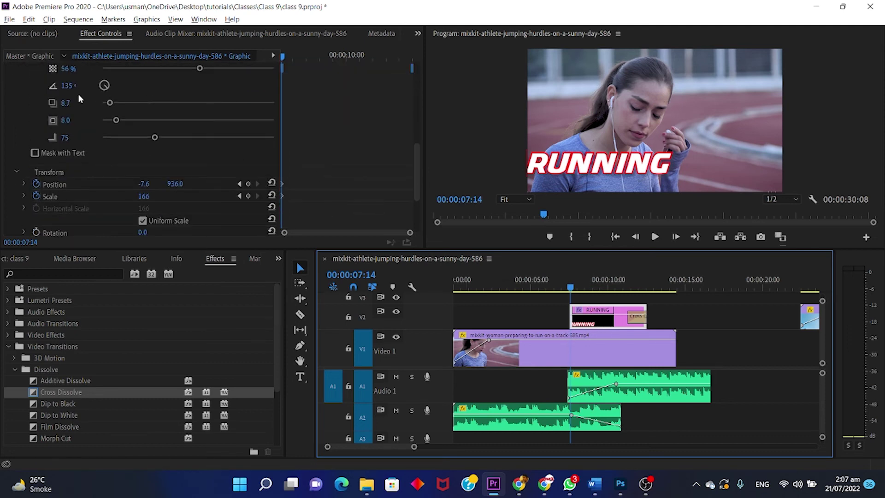
scroll(137, 148, up, 2)
scroll(170, 152, down, 3)
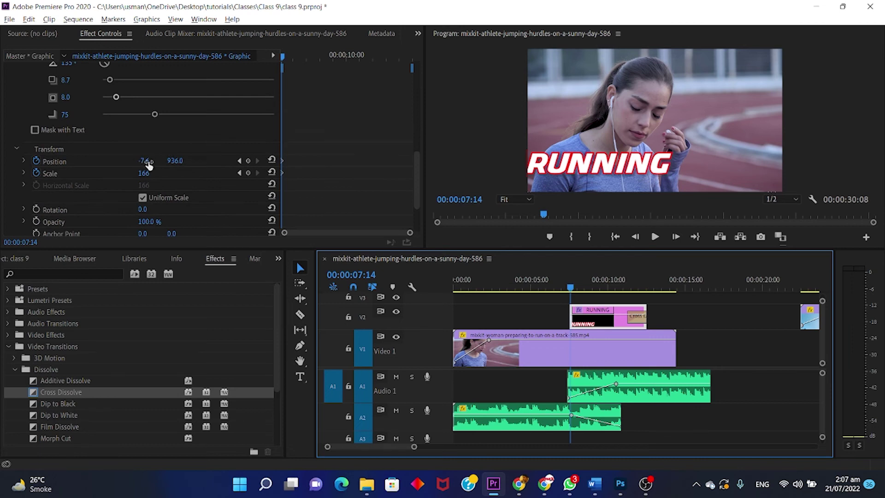
drag(149, 165, 92, 165)
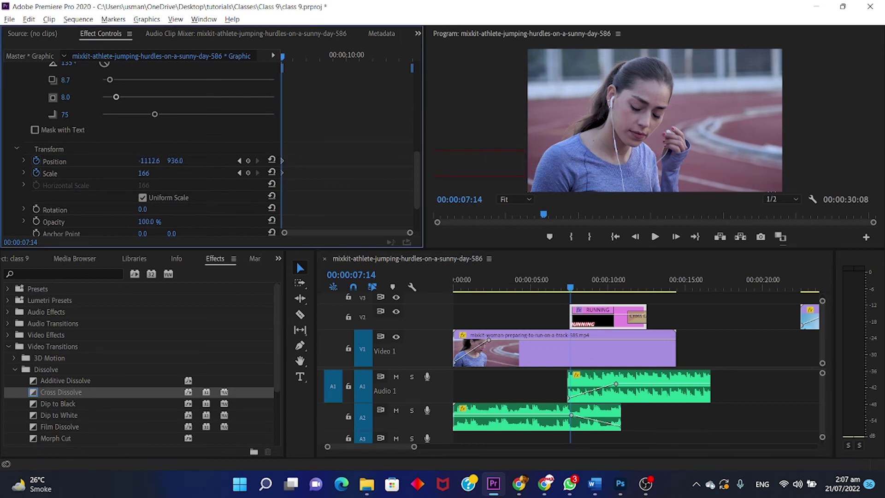
key(space)
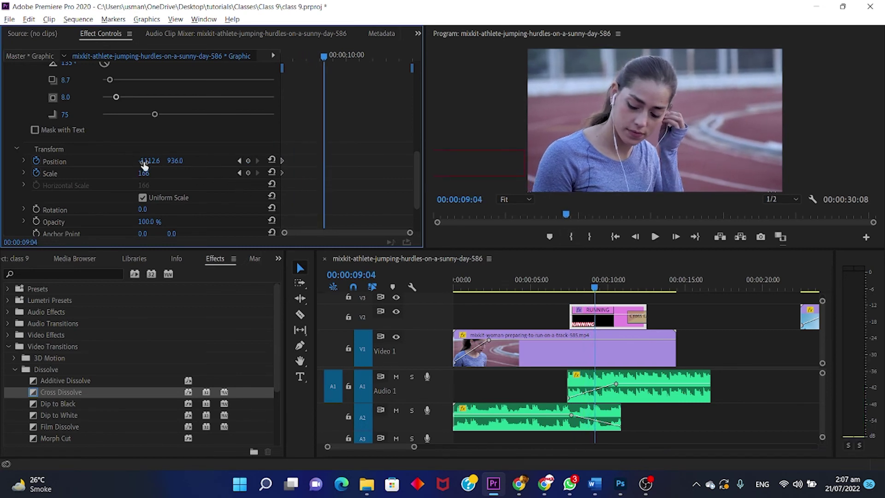
Set the later Position X so the title lands in frame at 398.4, then replay
drag(147, 160, 203, 160)
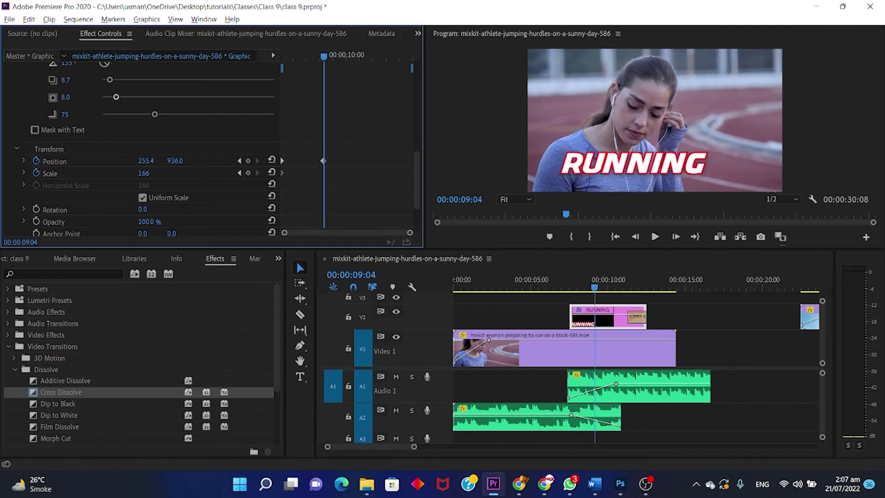
drag(146, 161, 153, 161)
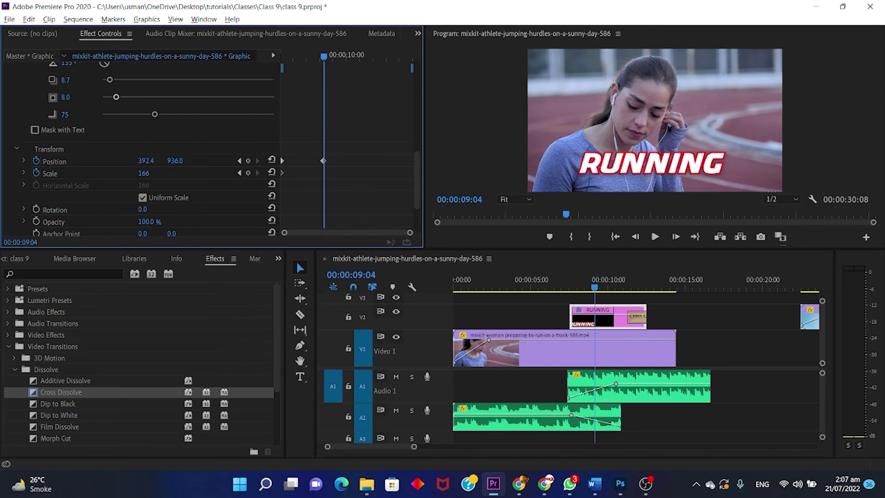
click(567, 285)
key(space)
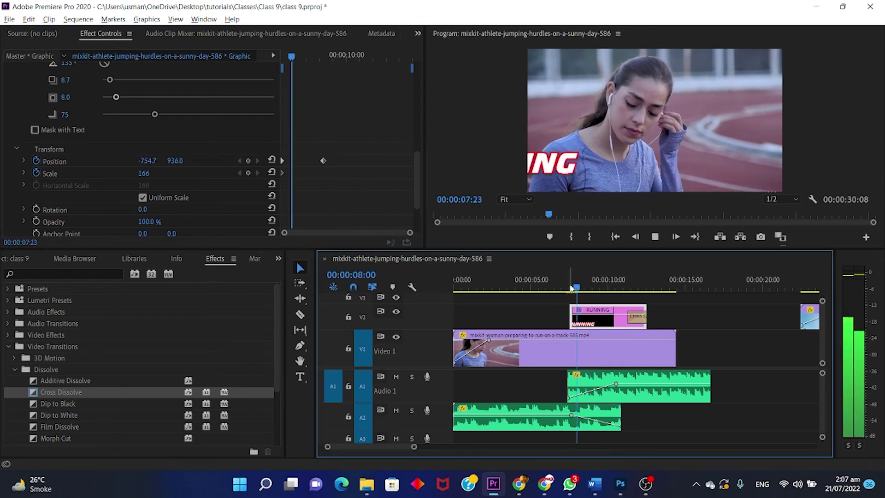
key(space)
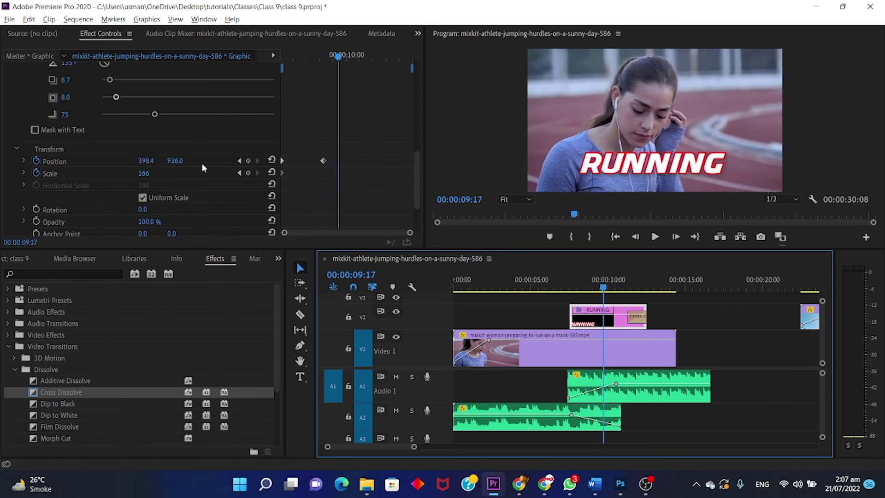
Fix the 07:13 keyframe at X -1112.6, delete the stray keyframe, and replay
click(239, 162)
click(238, 161)
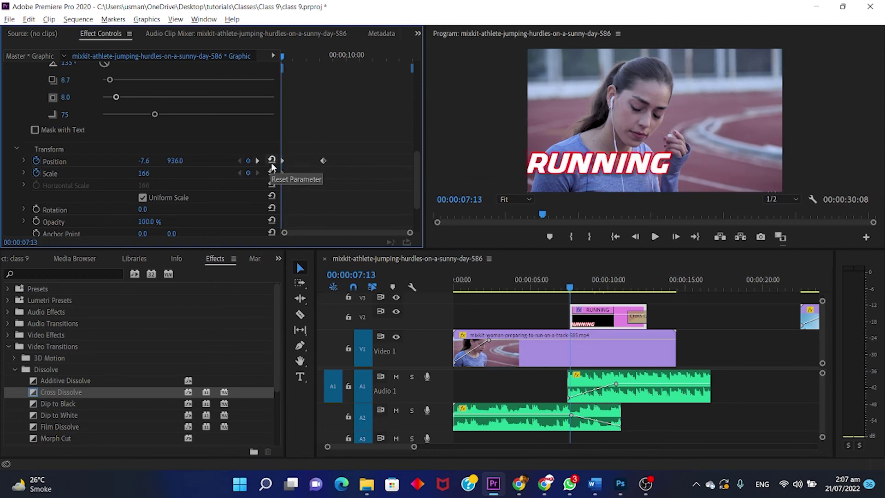
scroll(328, 171, up, 5)
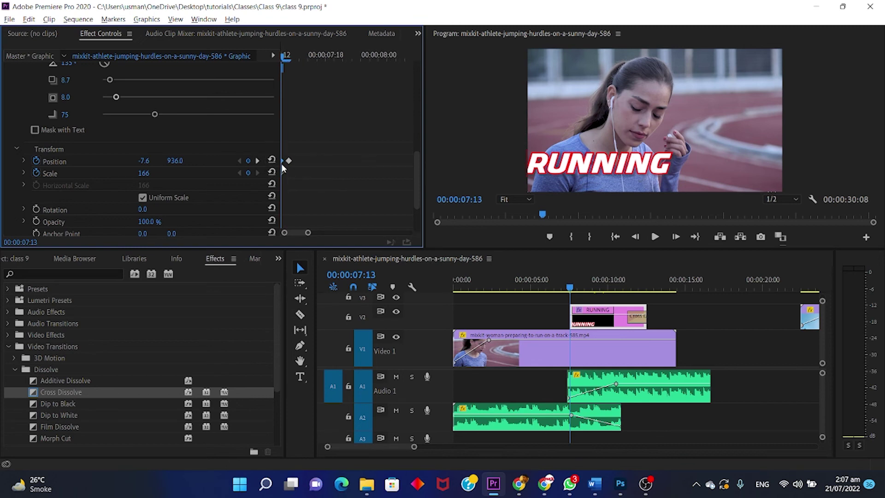
key(ctrl+z)
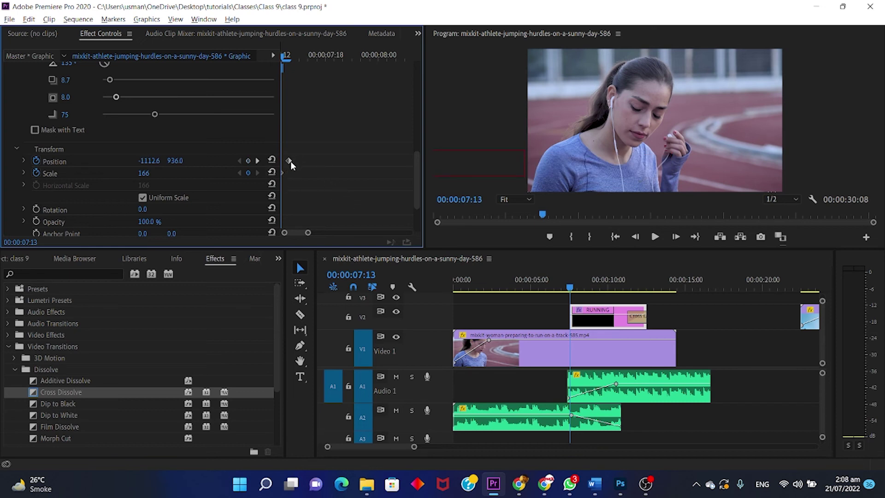
key(Delete)
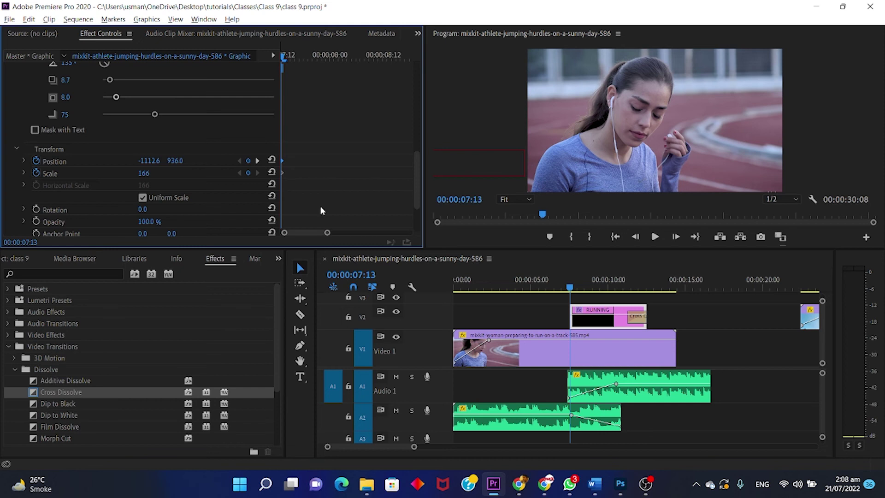
key(minus)
key(minus)
key(minus)
key(space)
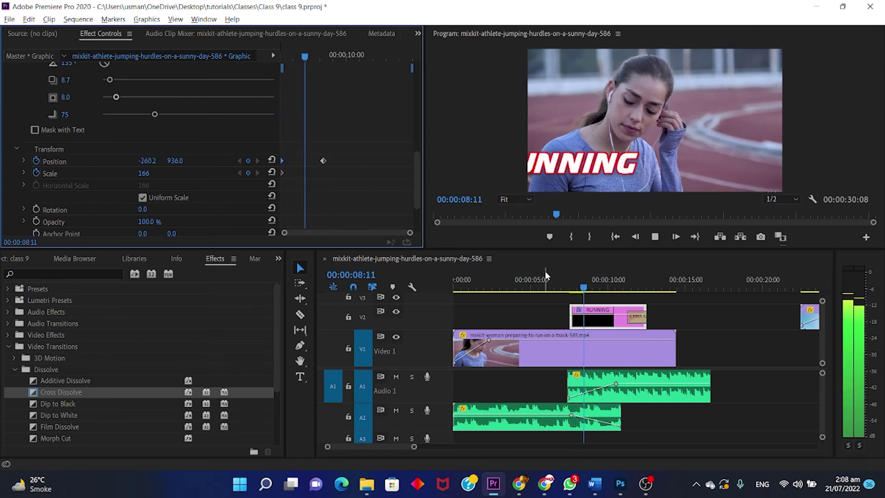
key(space)
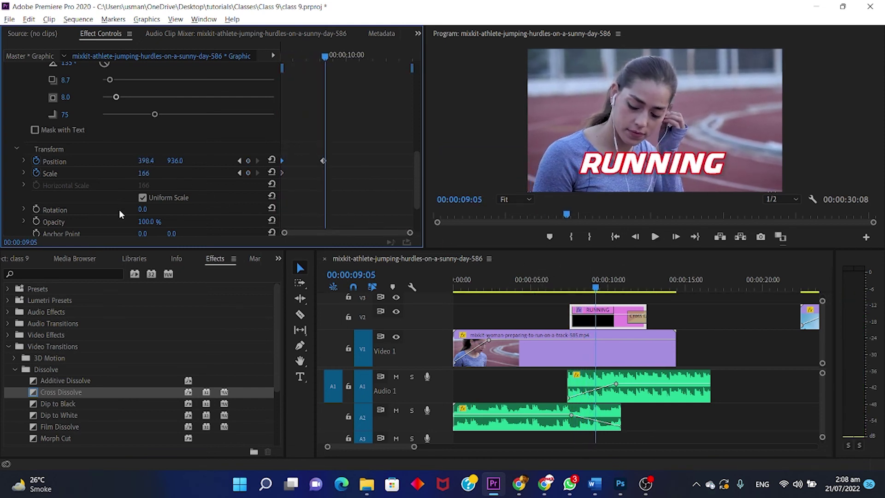
Drop Cross Dissolve on the RUNNING clip's start on V2 and play from the beginning
drag(63, 391, 454, 363)
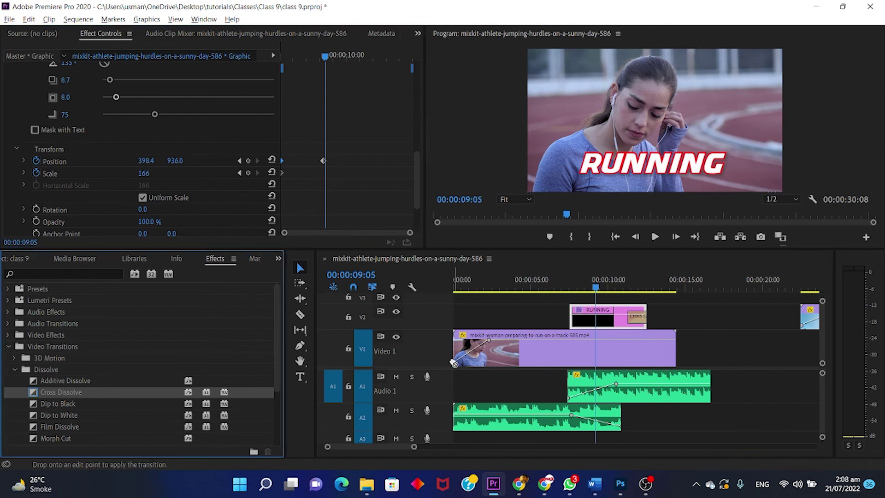
drag(581, 316, 580, 317)
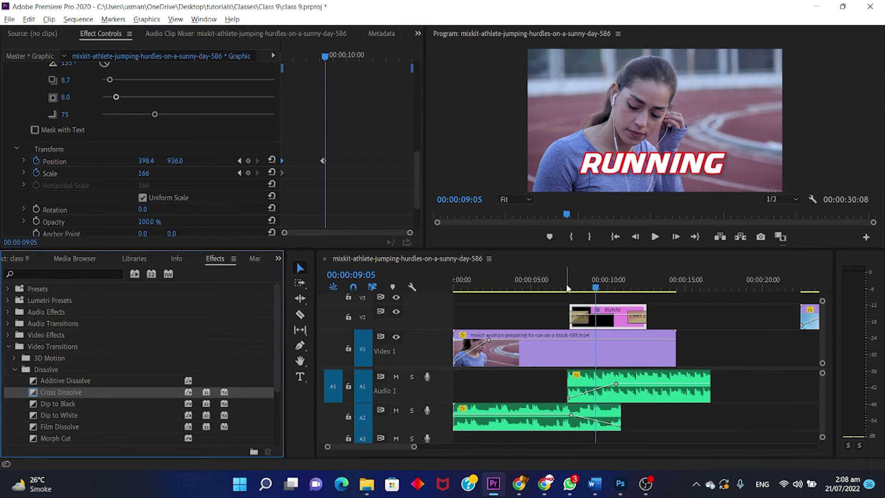
click(564, 287)
key(Home)
key(space)
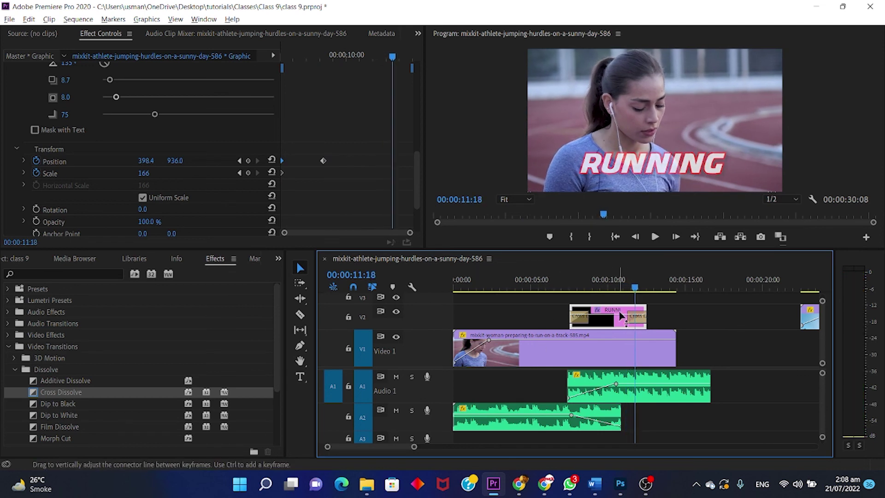
Drag the RUNNING title clip on V2 toward the timeline start and preview the playback
mouse_move(618, 316)
mouse_down()
mouse_move(559, 306)
mouse_move(470, 310)
mouse_move(390, 280)
mouse_up()
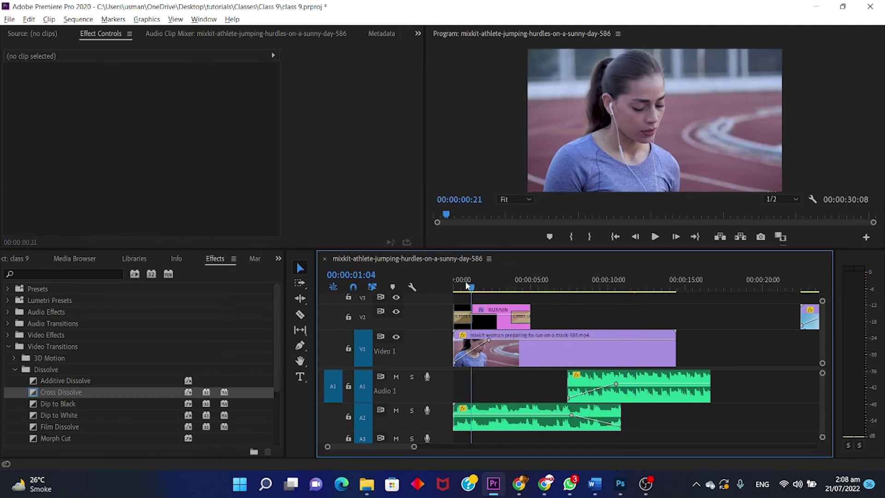
key(space)
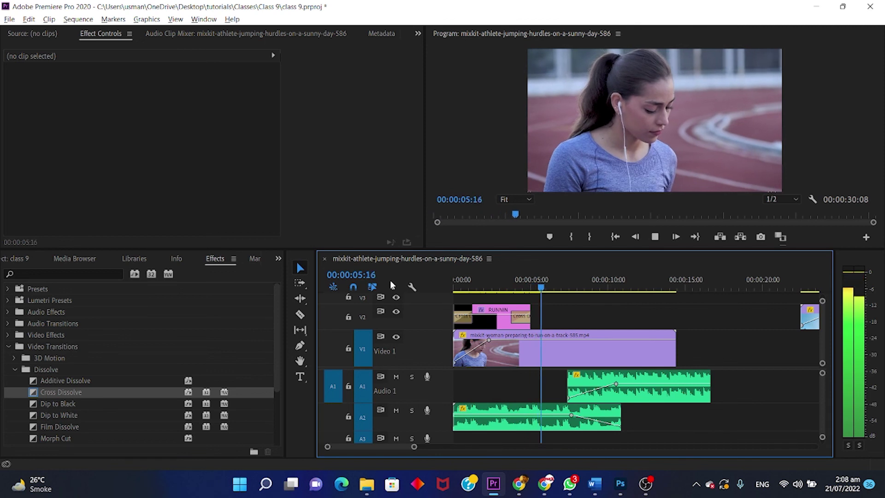
key(space)
drag(489, 281, 488, 281)
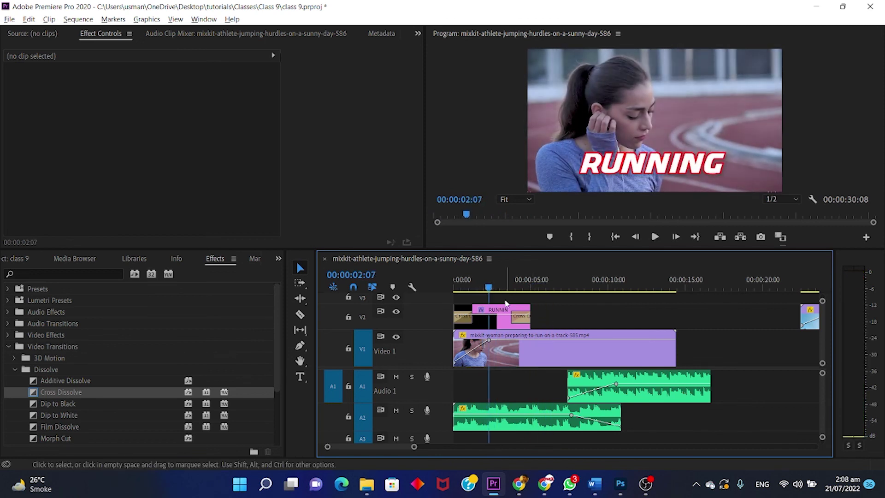
Shift the RUNNING title a few seconds later and replay the sequence from the start to check it
mouse_move(514, 309)
mouse_down()
mouse_move(558, 311)
mouse_move(549, 314)
mouse_up()
drag(489, 280, 372, 278)
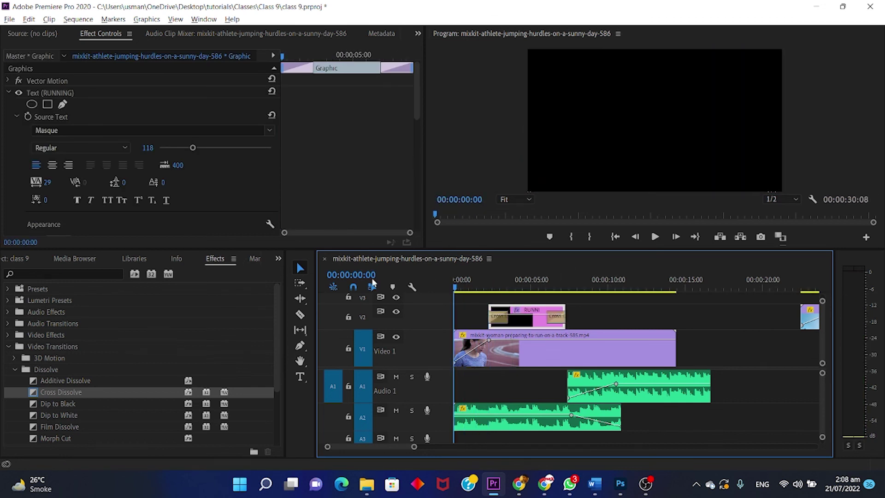
key(space)
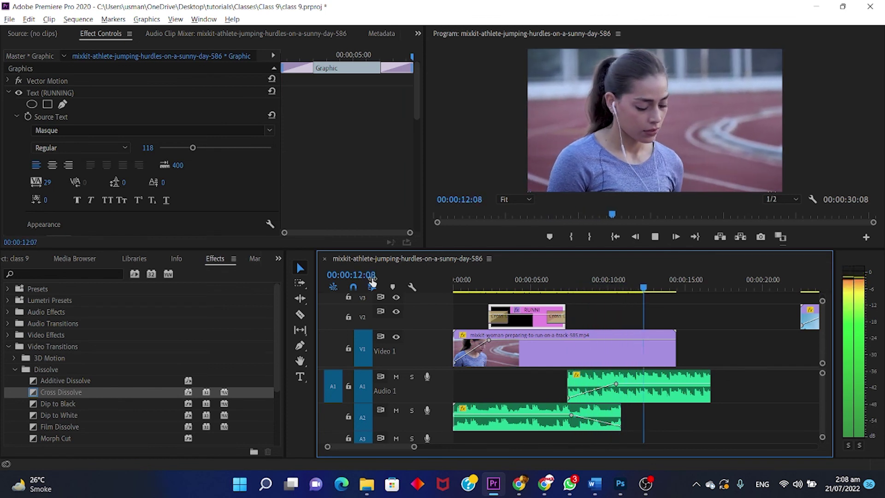
click(353, 275)
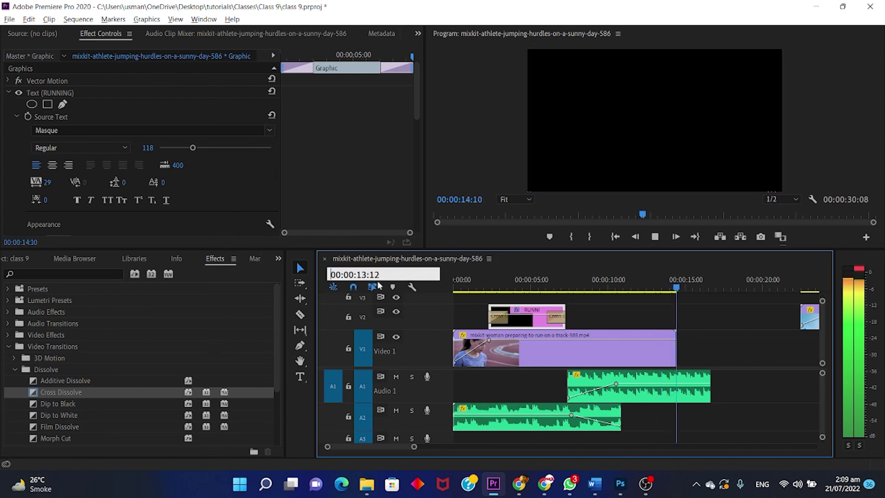
click(674, 277)
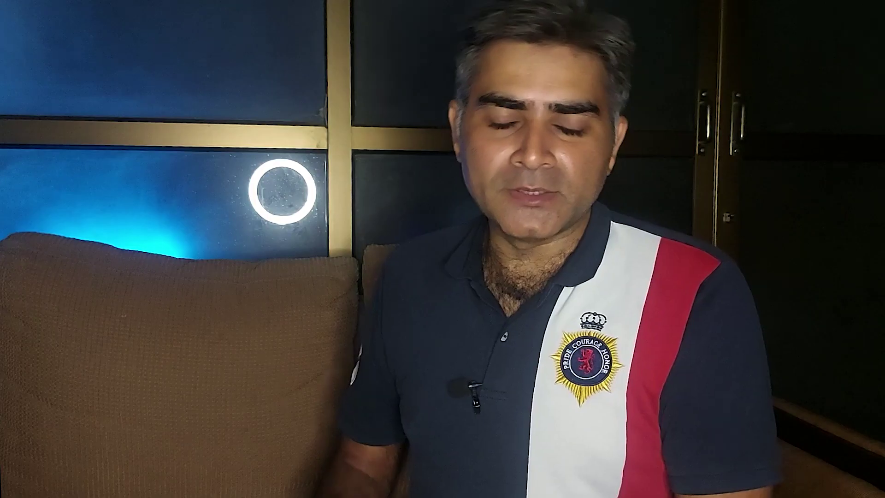